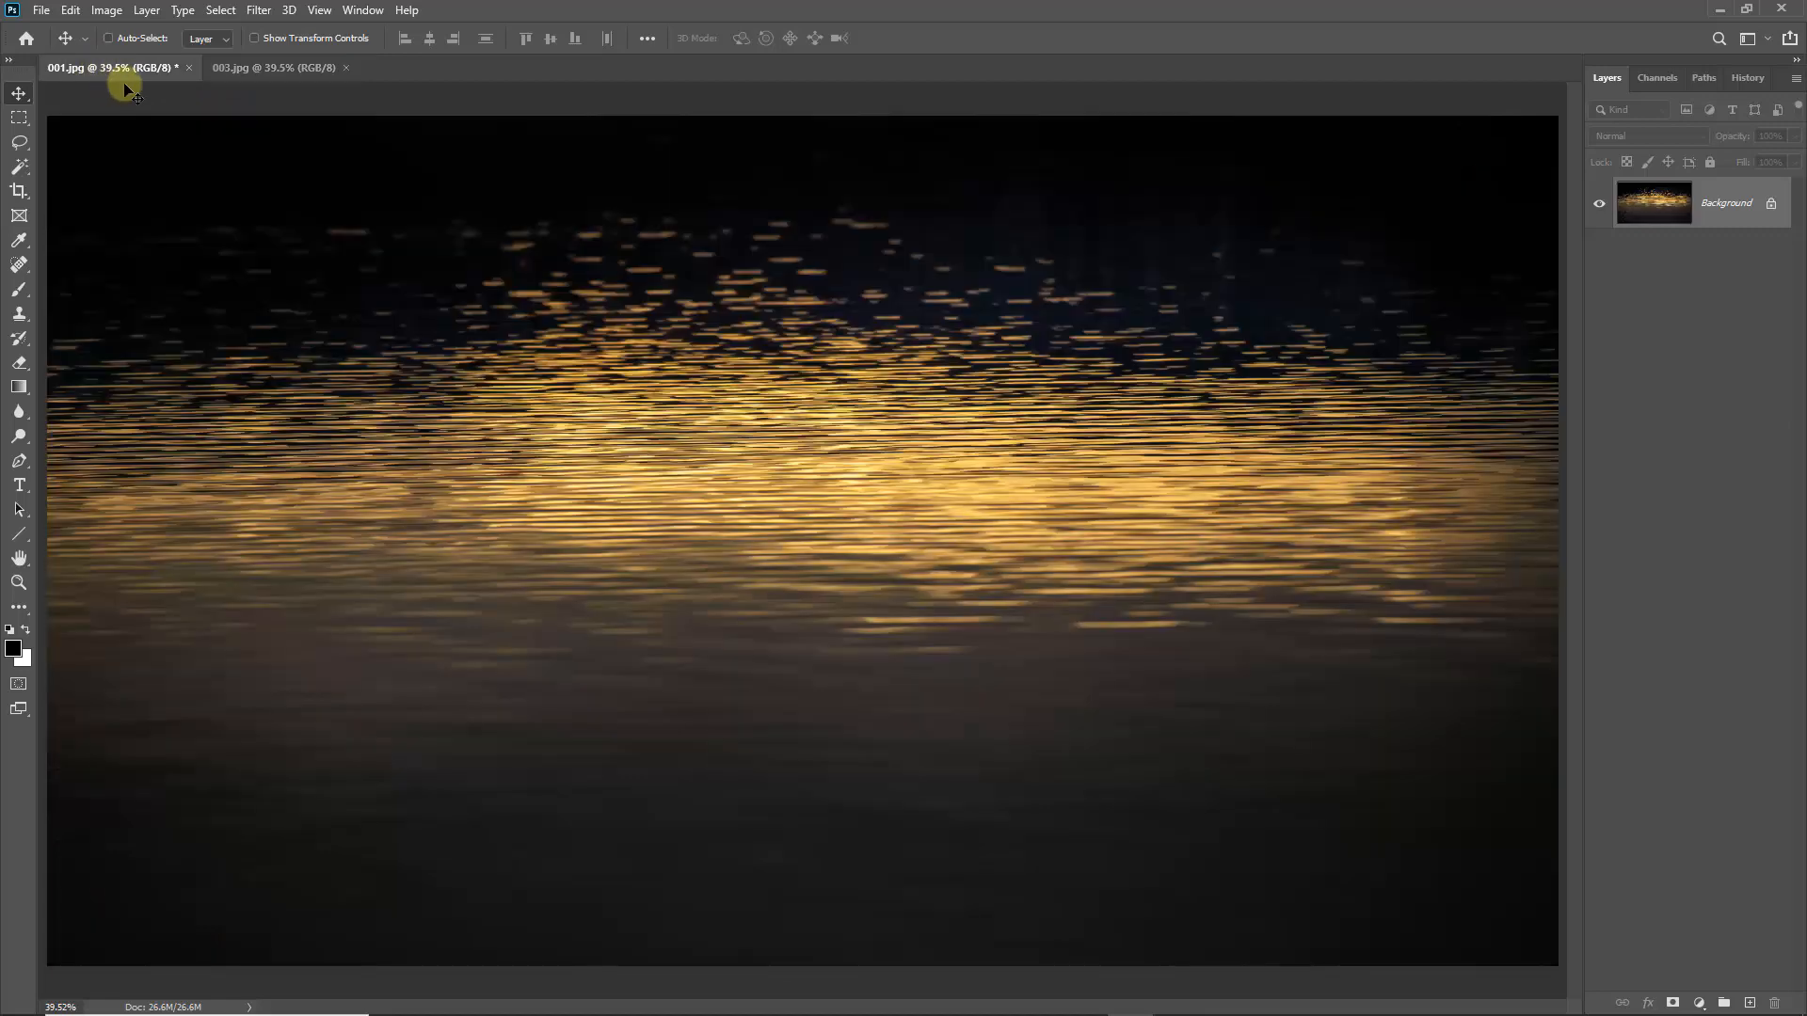
Step: Copy the street picture from 003.jpg into 001.jpg as a squarely aligned new layer, and close 003.jpg
click(303, 71)
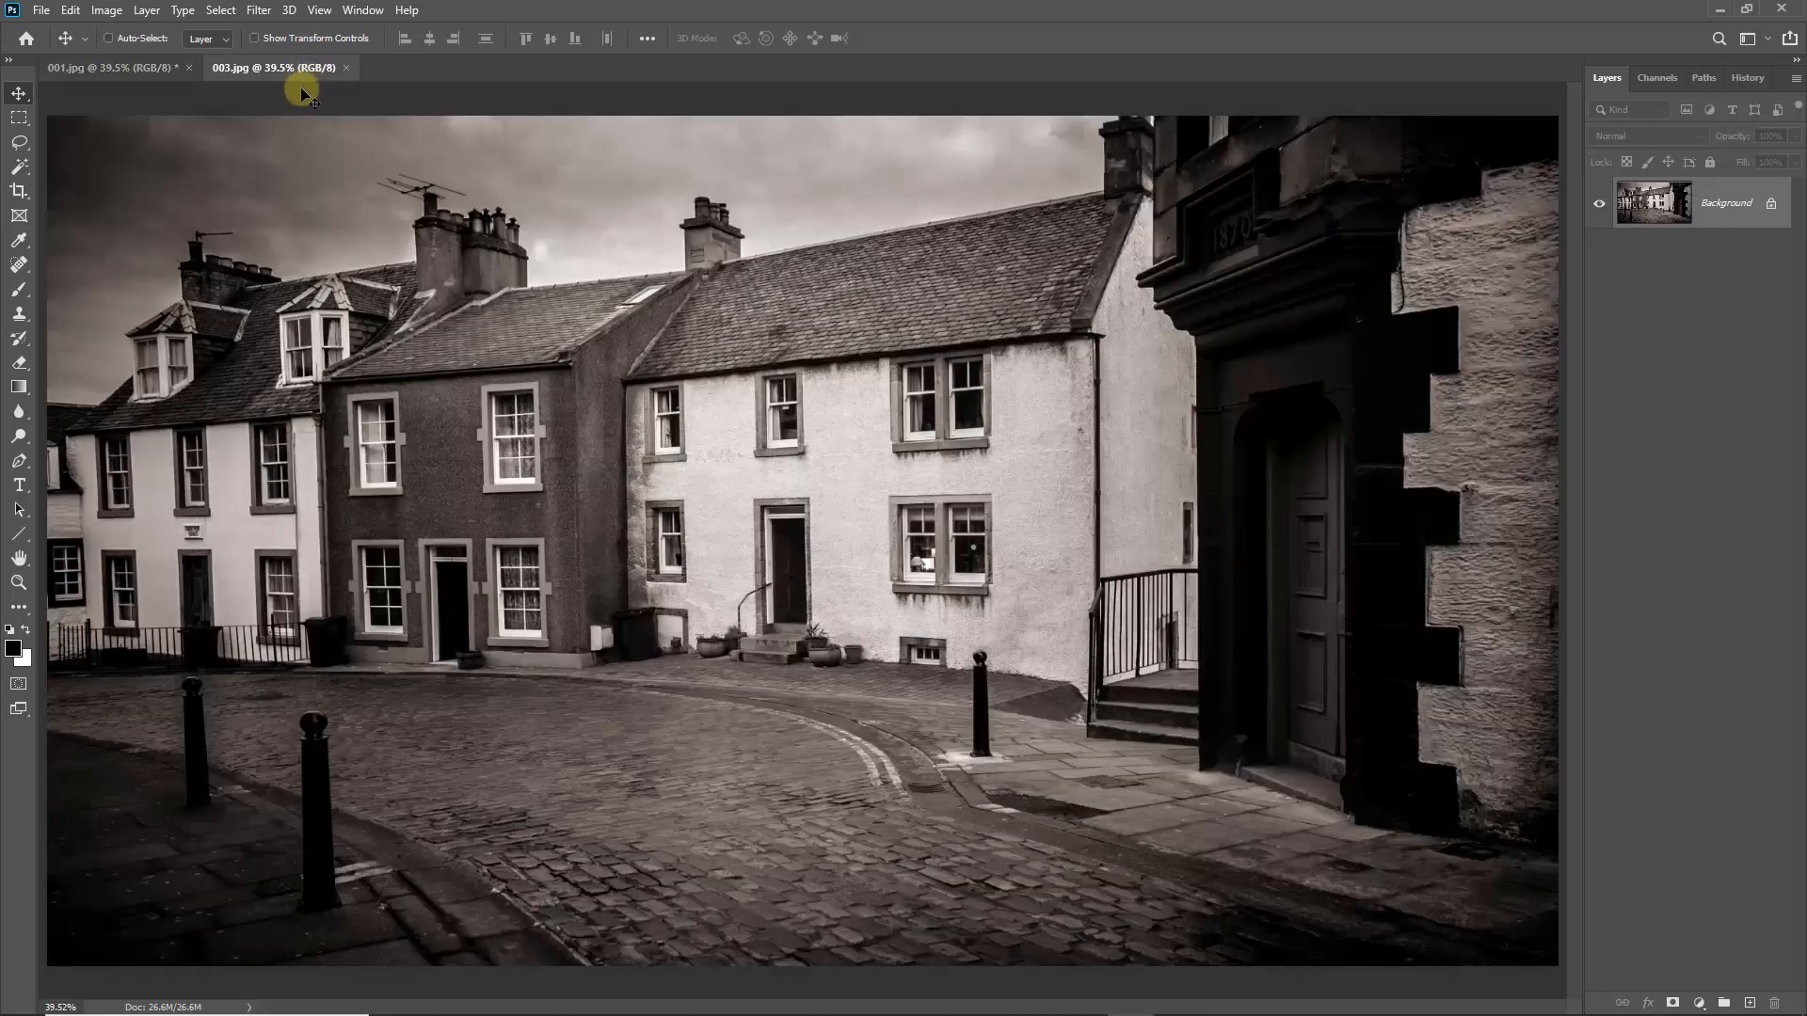
click(140, 71)
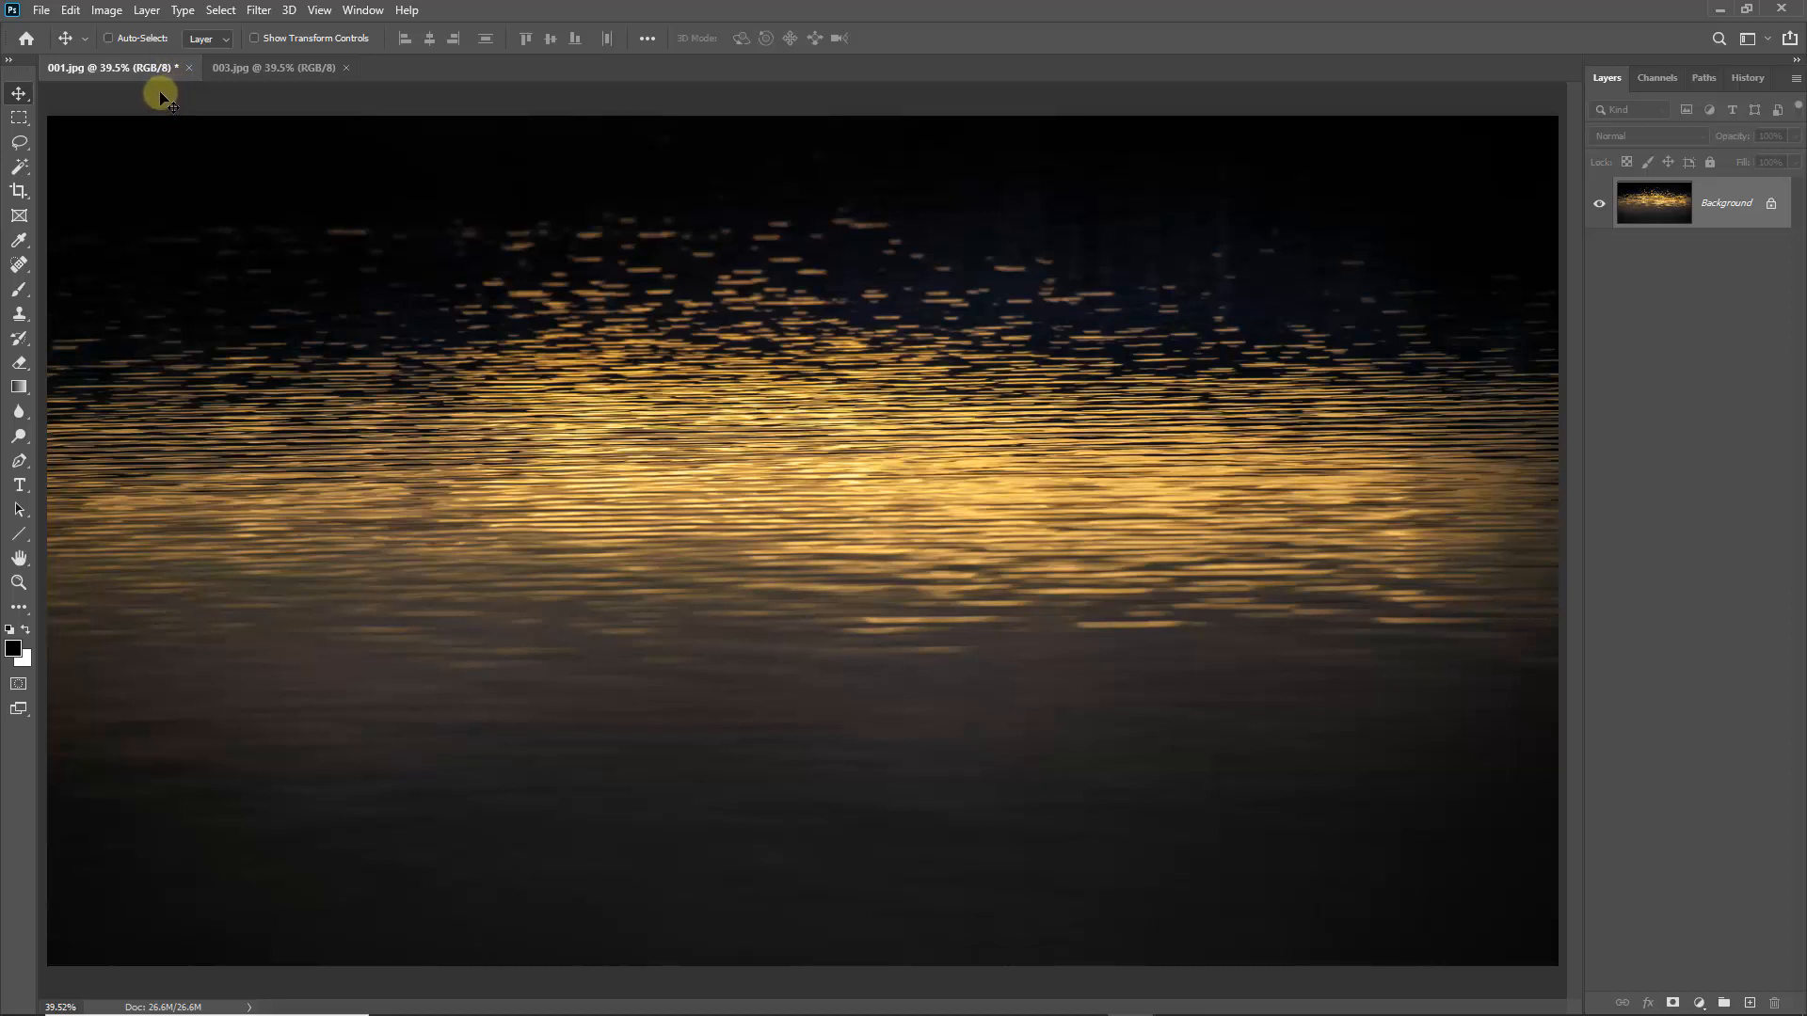
click(293, 71)
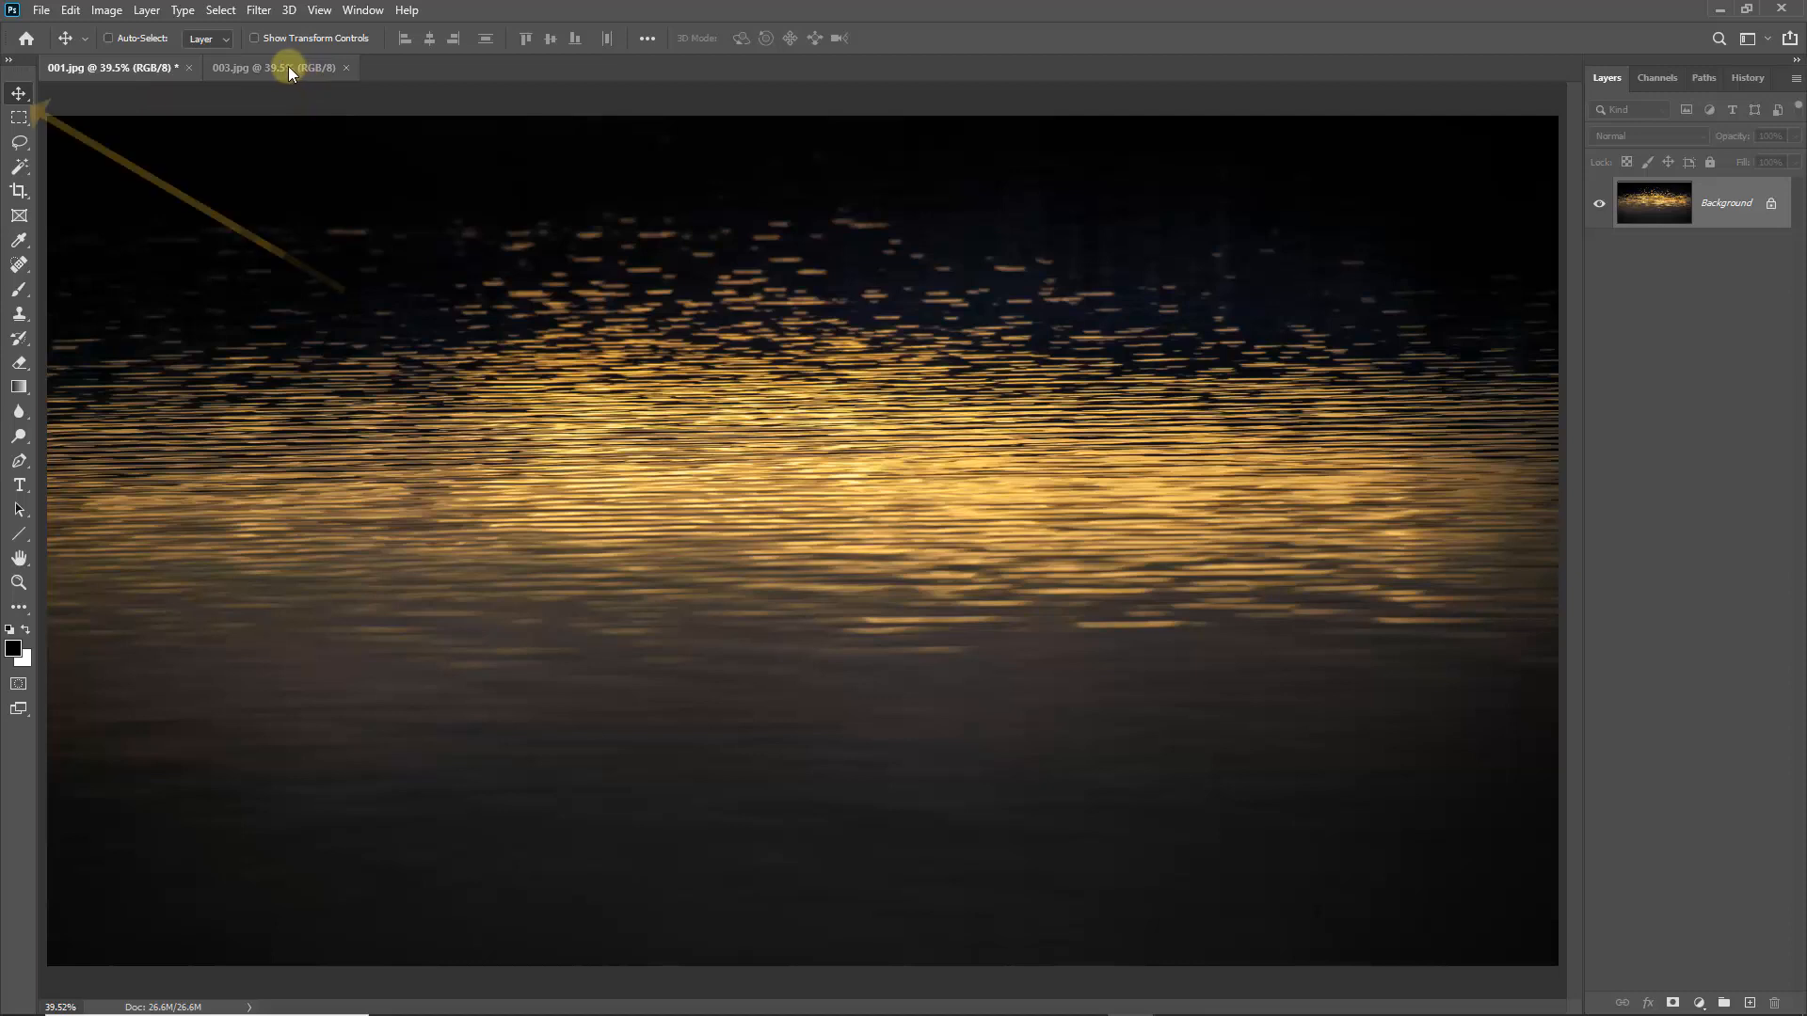
mouse_move(288, 75)
mouse_down()
mouse_move(359, 133)
mouse_move(500, 149)
mouse_up()
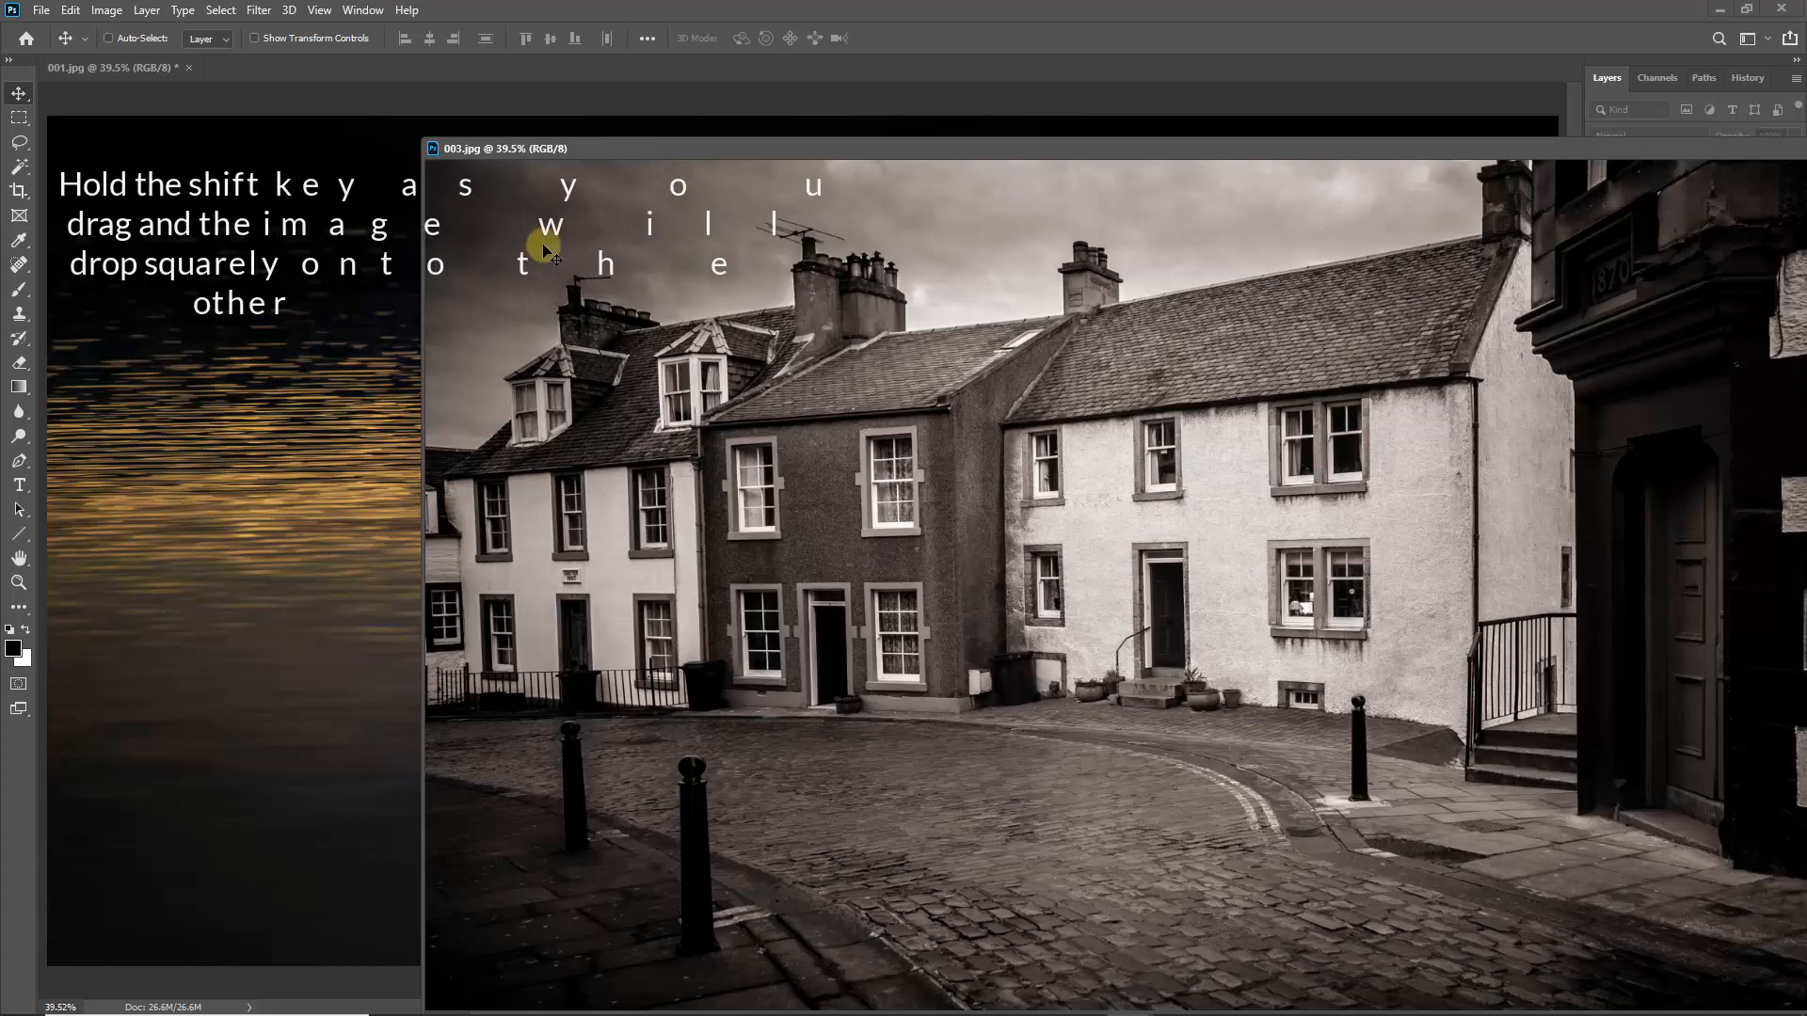
drag(532, 226, 313, 282)
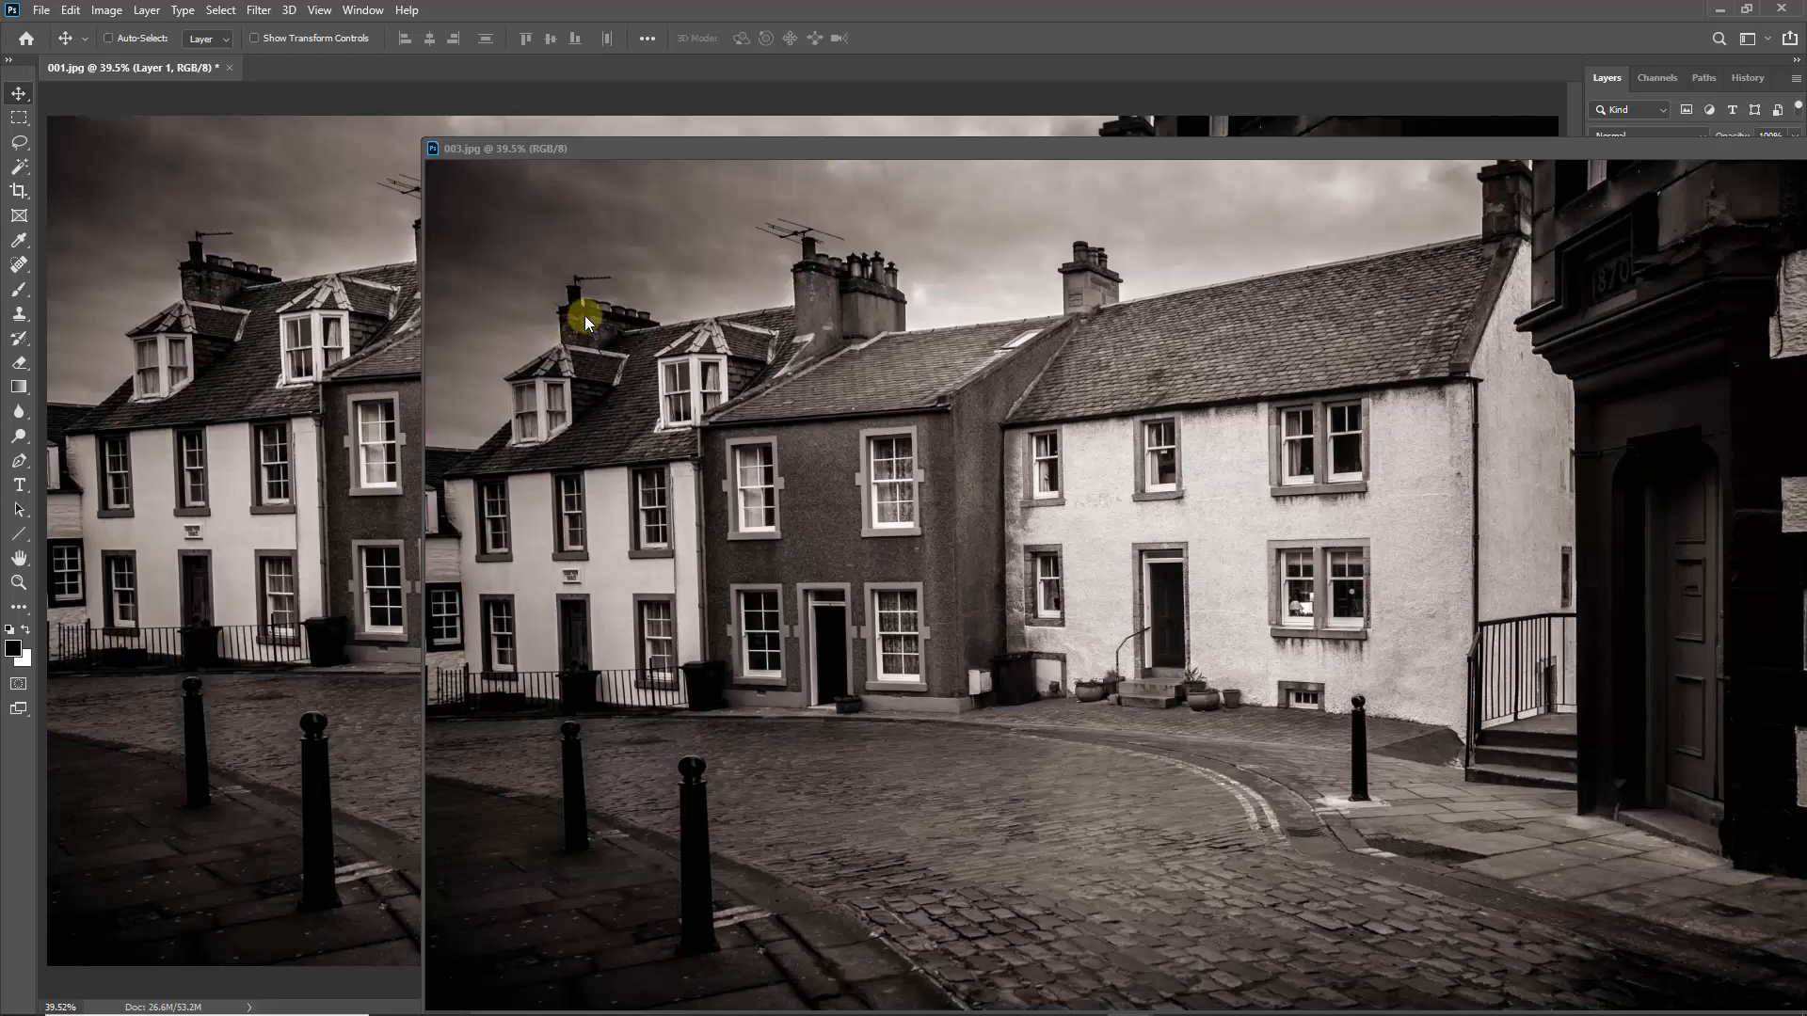
drag(1663, 149, 1158, 153)
click(1486, 150)
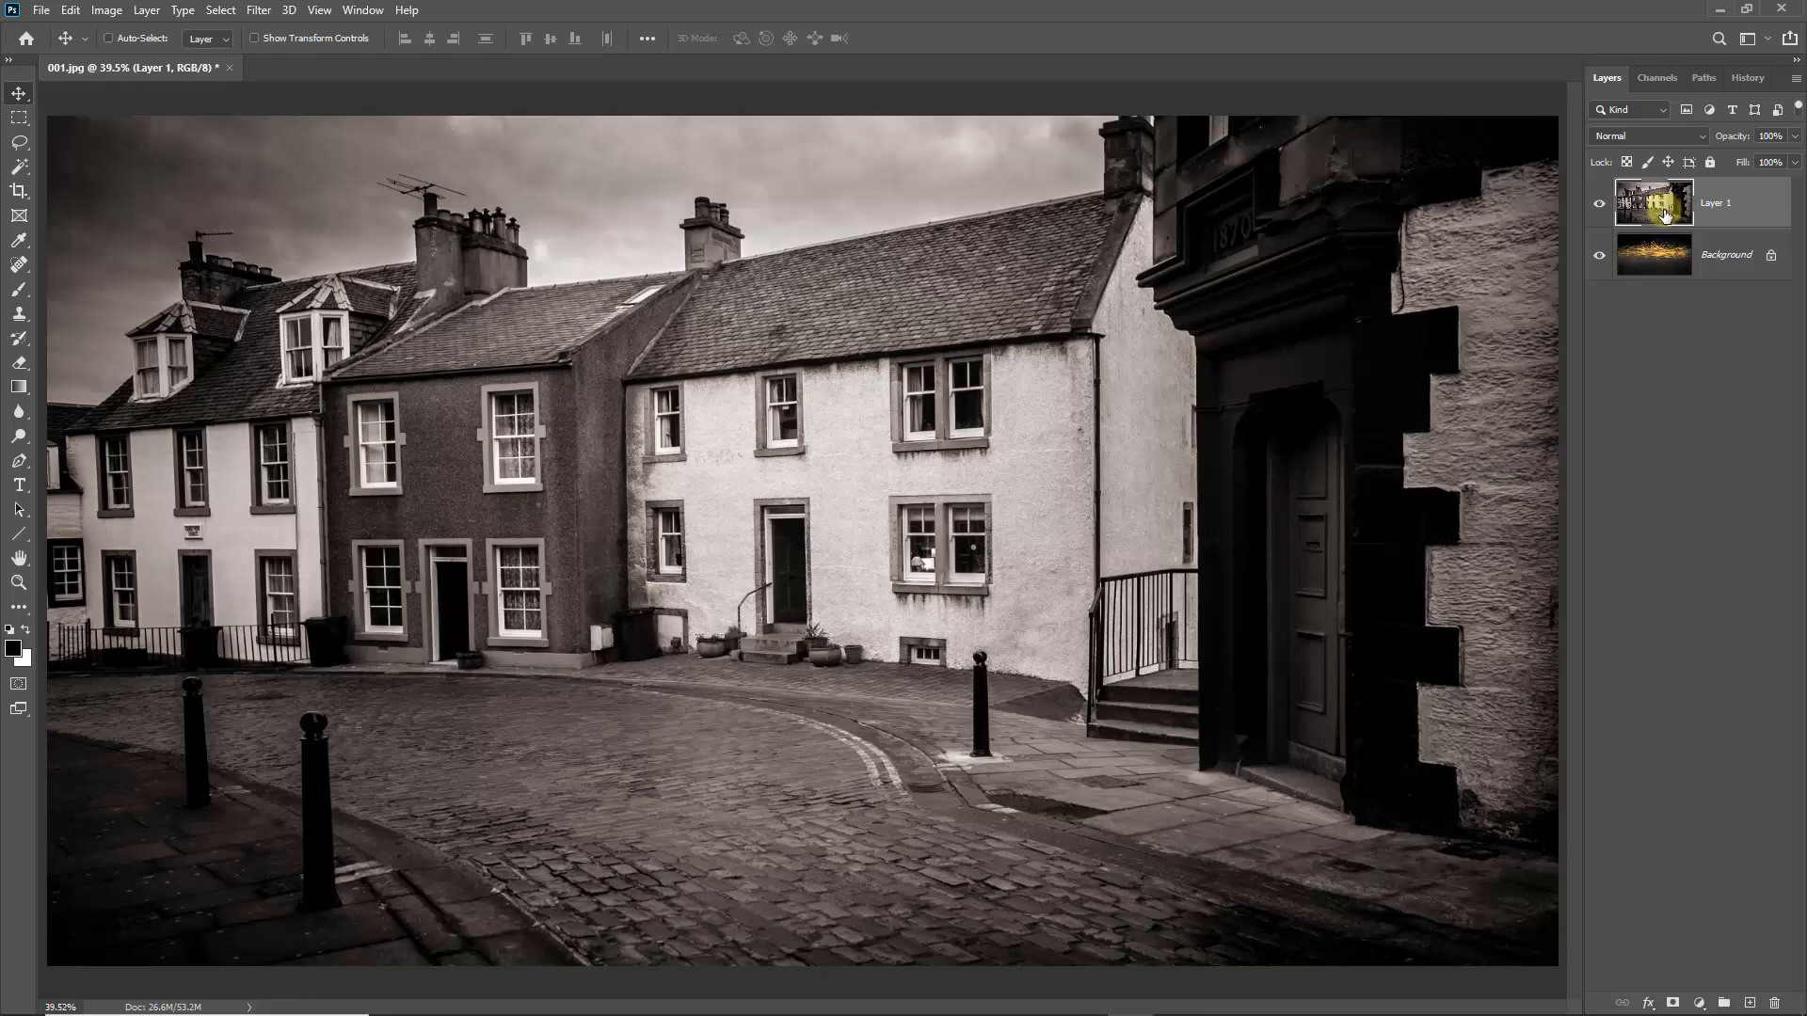
Step: Unlock the water Background layer and move the street layer beneath it
click(1769, 261)
drag(1676, 188, 1669, 282)
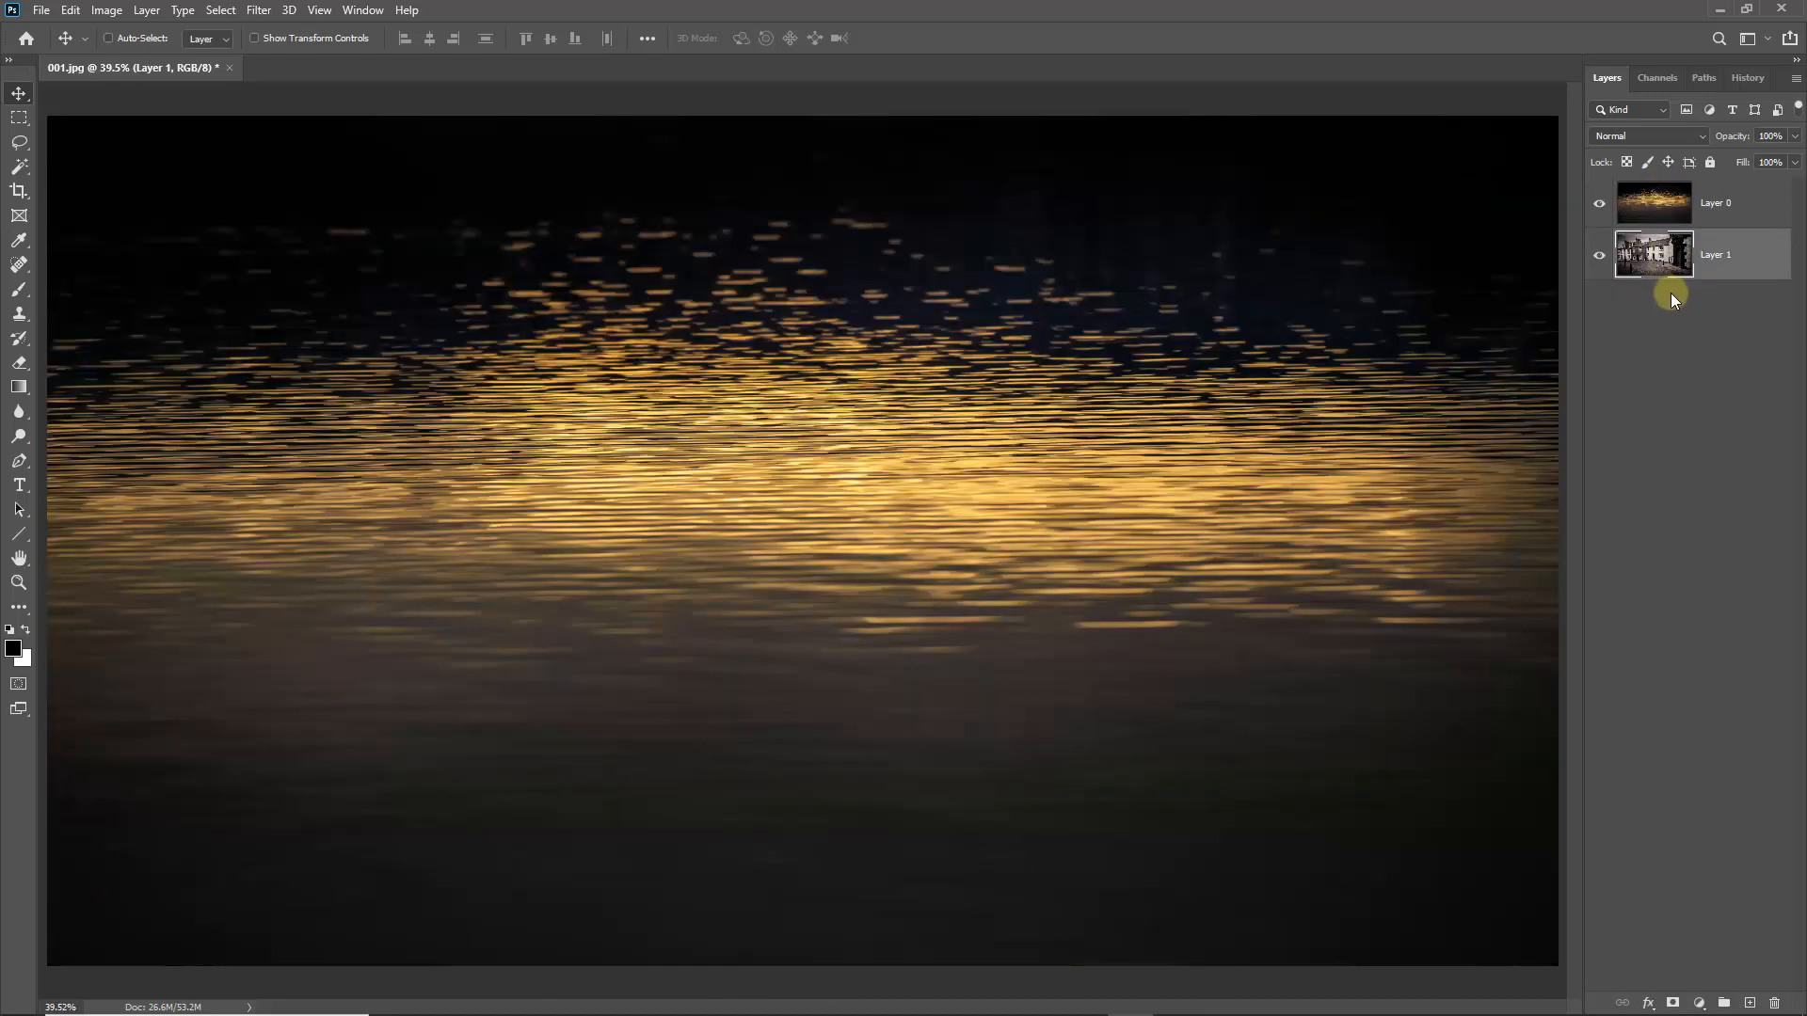
Step: Set the blend mode of the top water layer, Layer 0, to Darken
click(1717, 205)
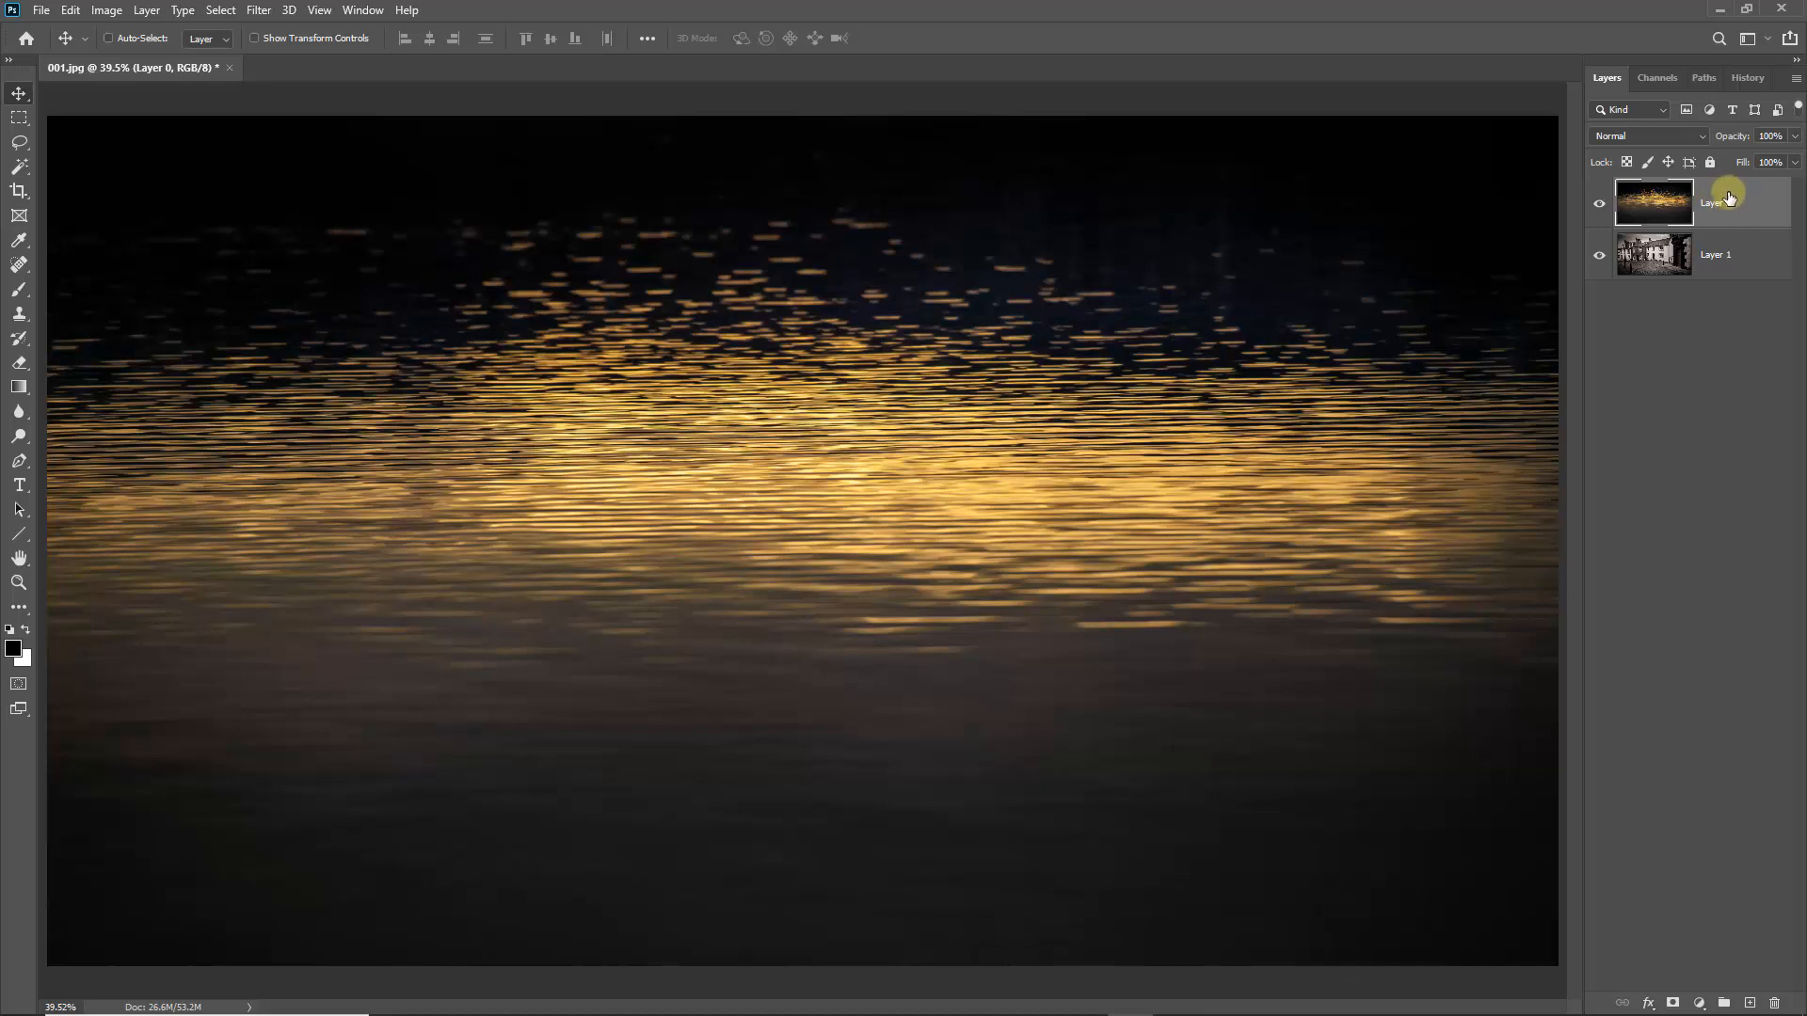
click(1702, 138)
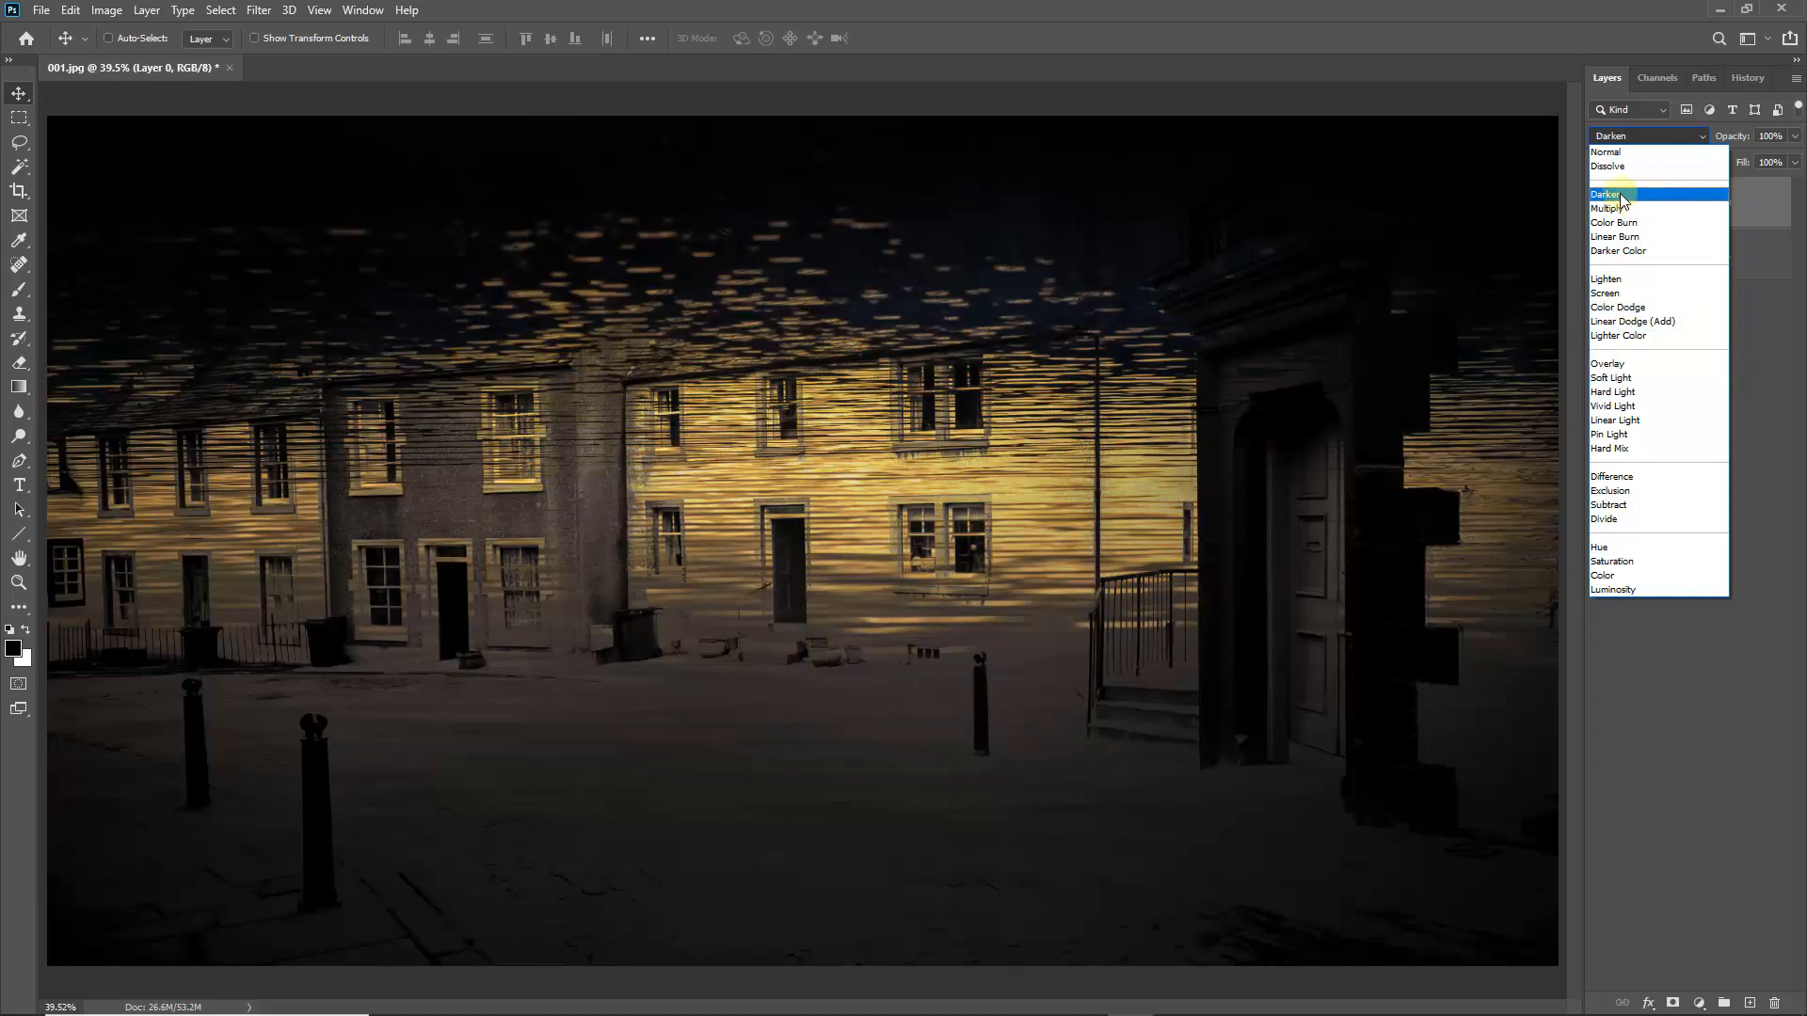
click(1619, 194)
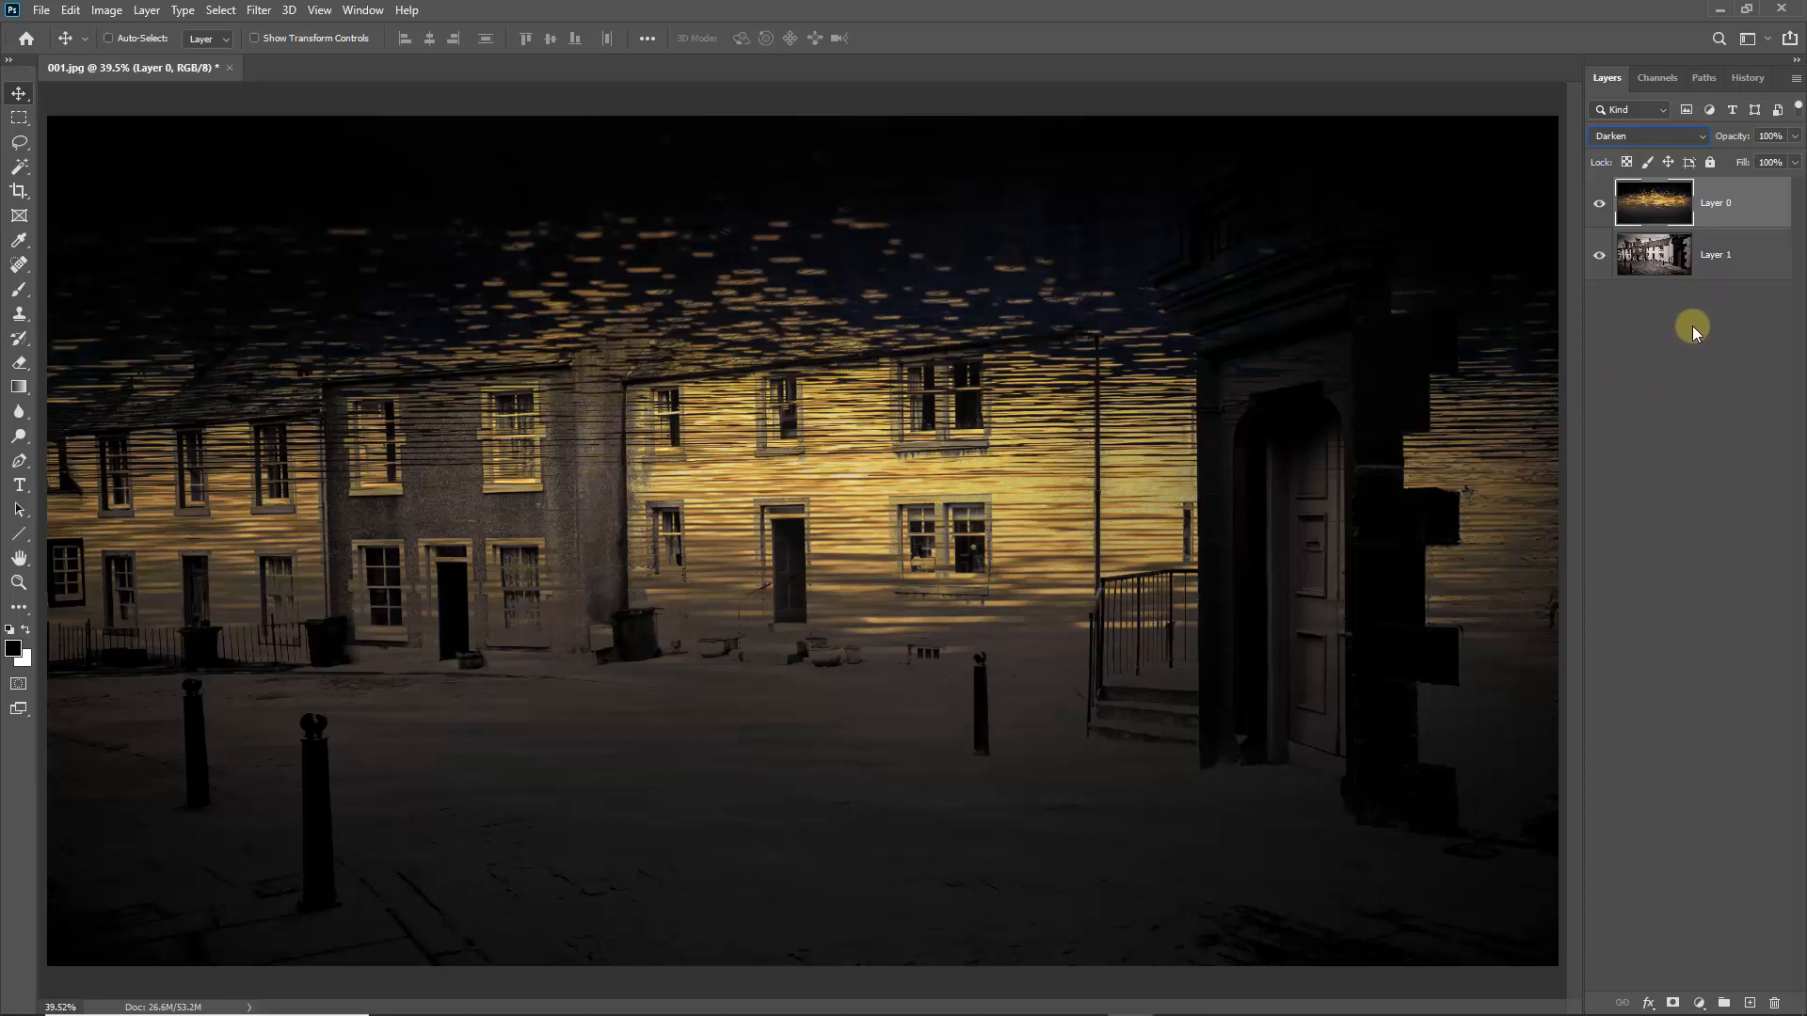
Step: Merge duplicates of both layers into one blended layer and place it between the two originals
ctrl+click(1730, 255)
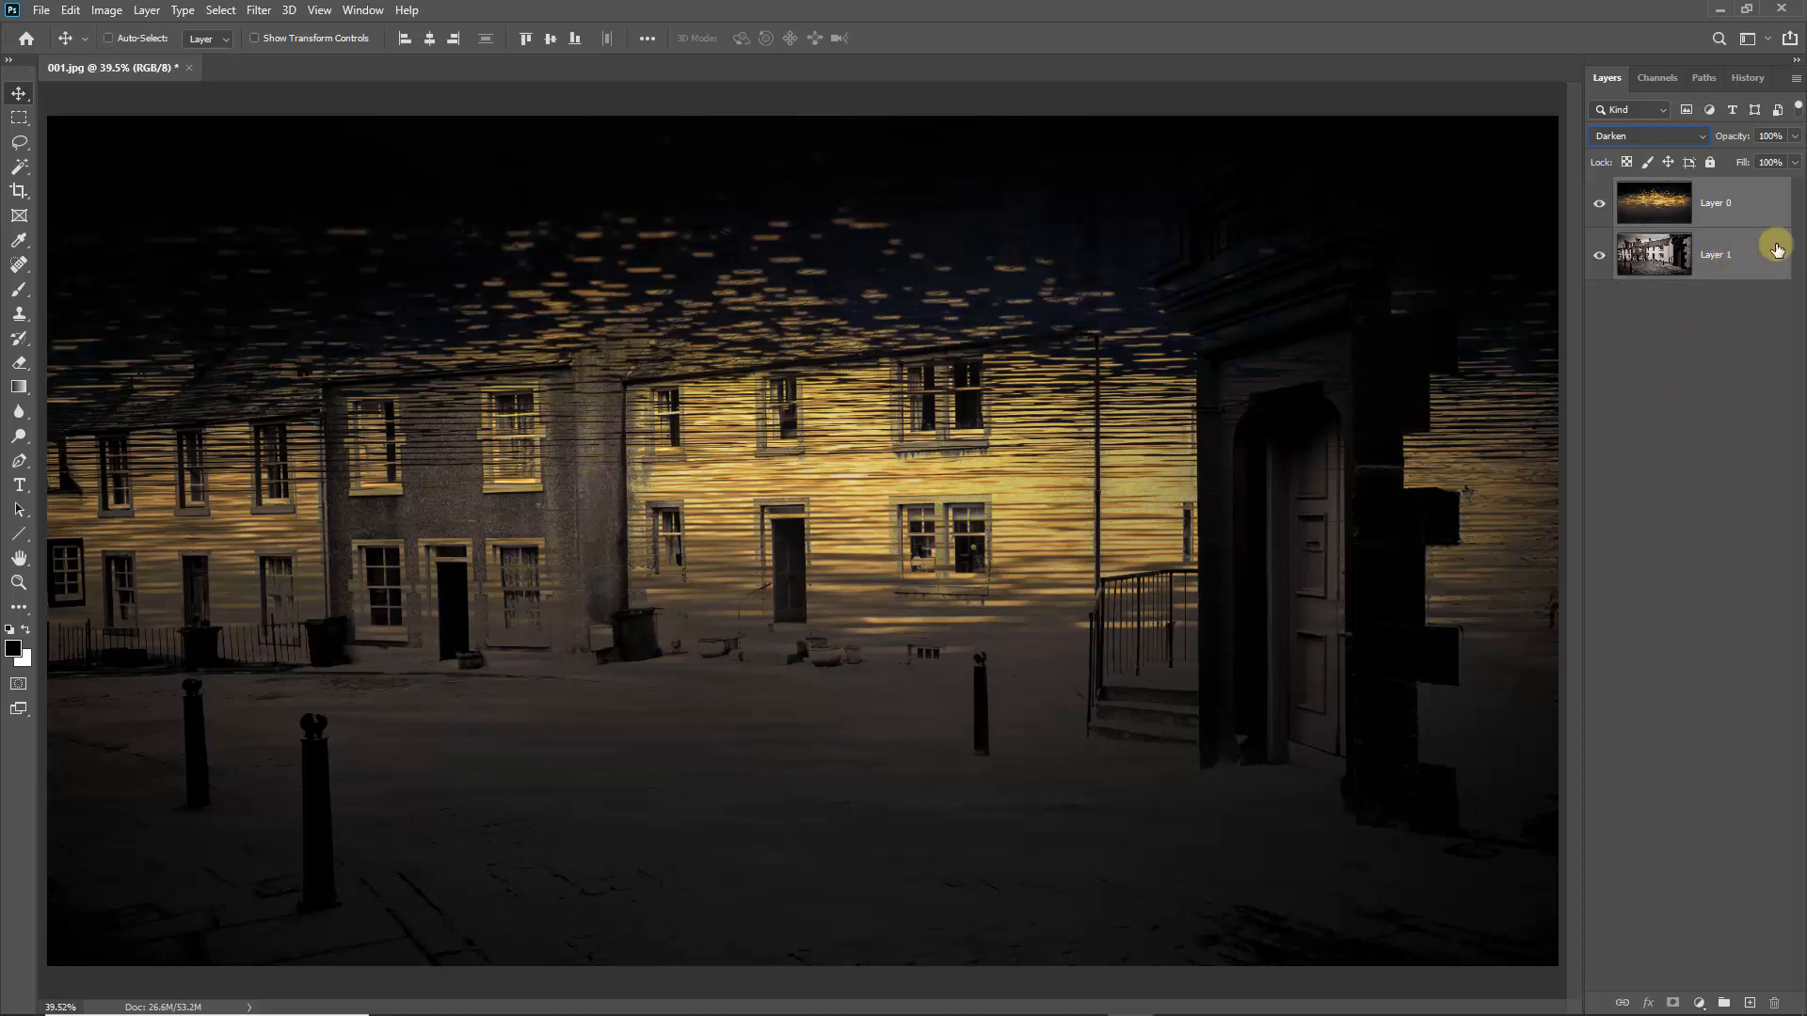
key(ctrl+j)
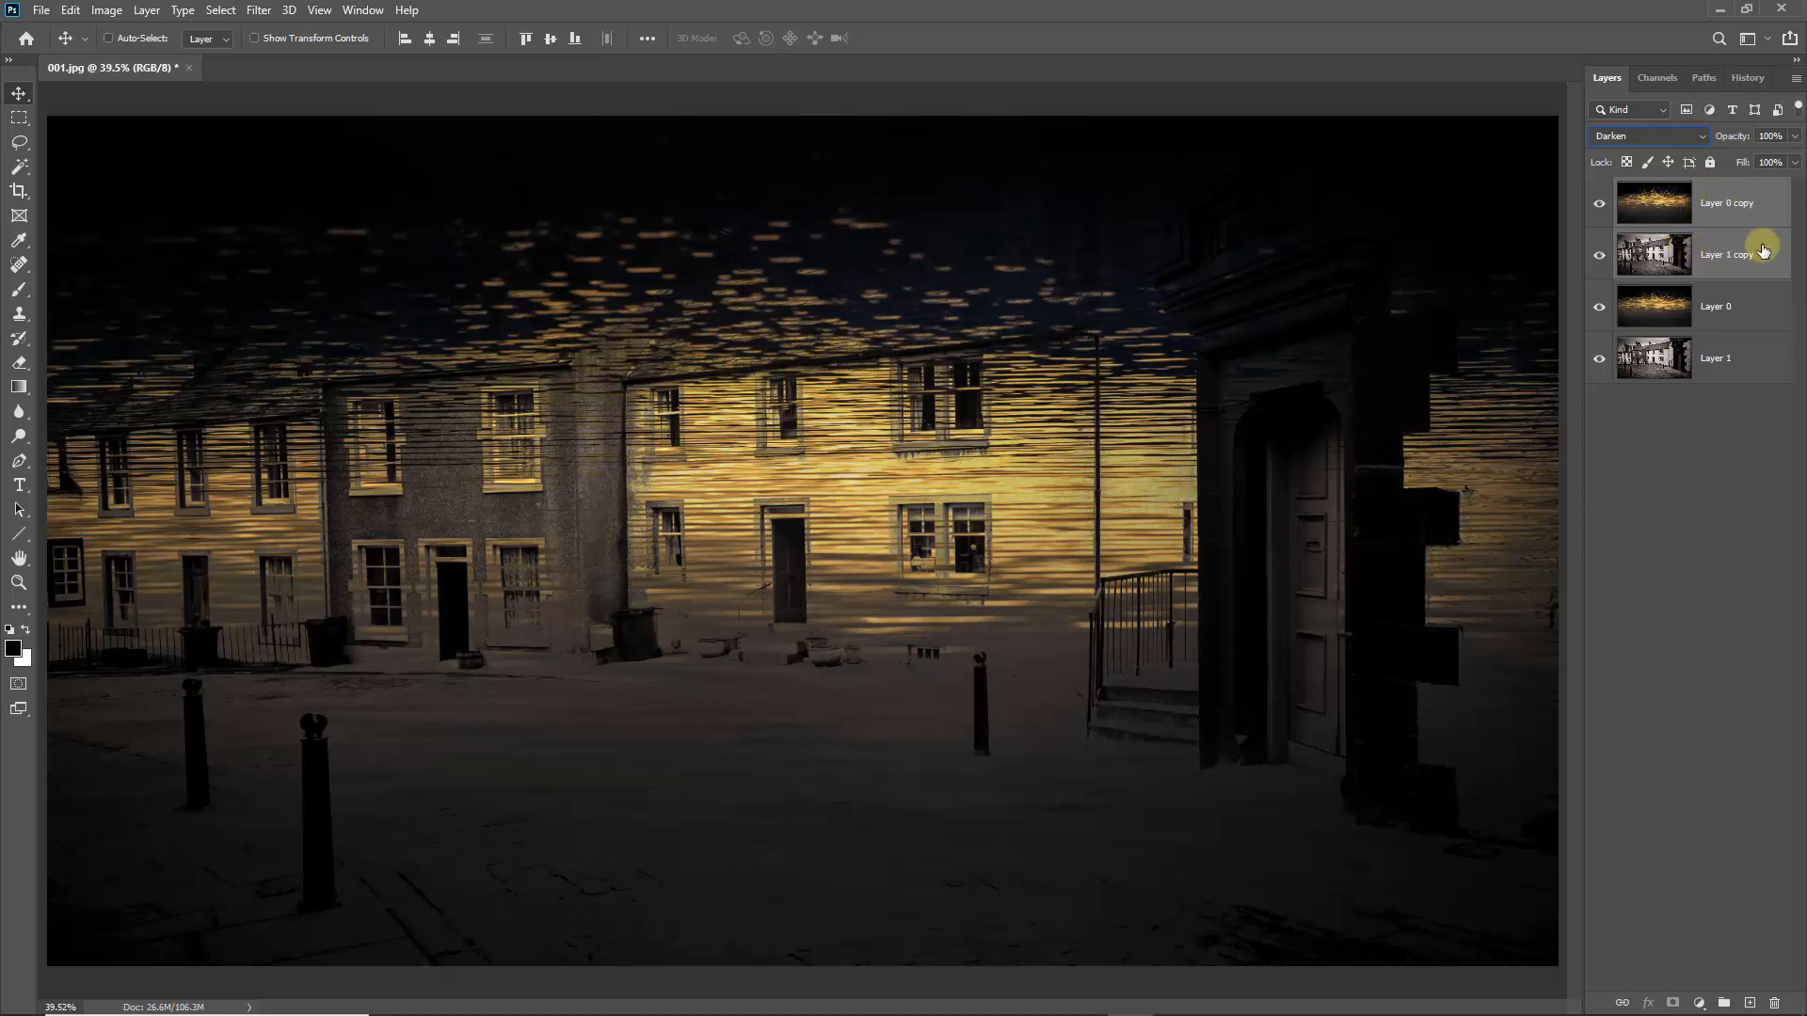
right_click(1723, 236)
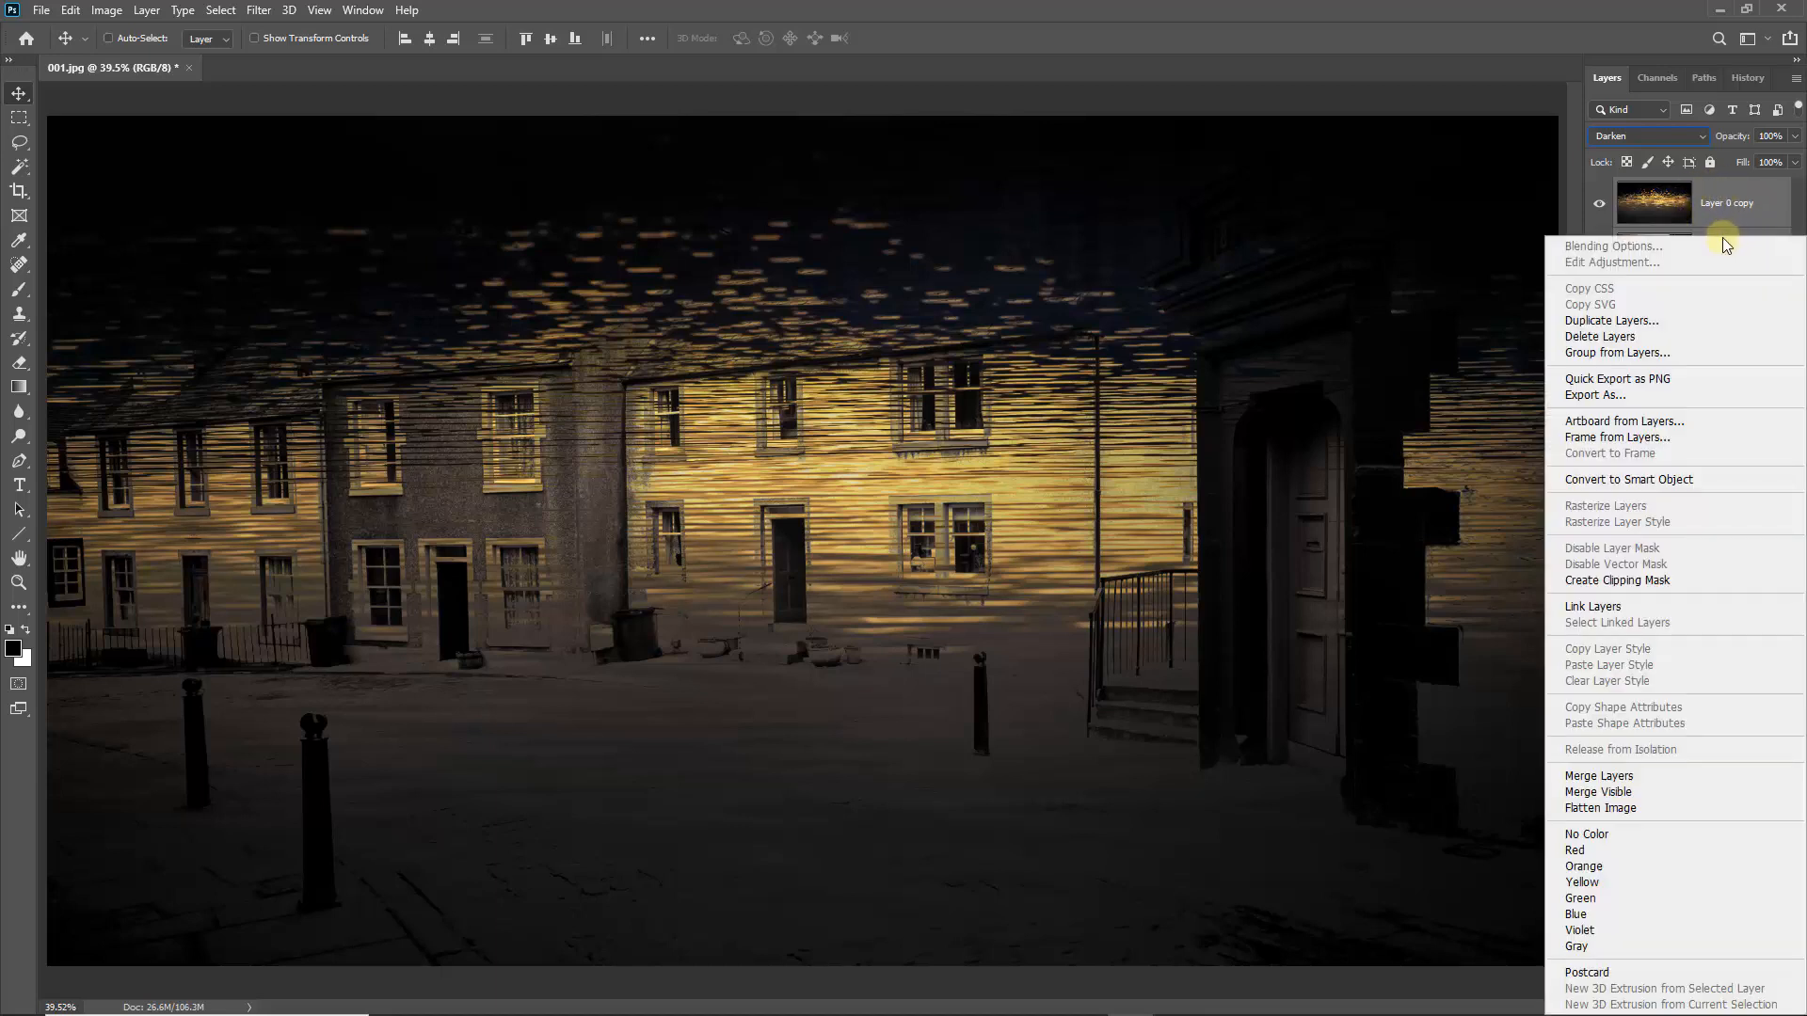
click(1597, 776)
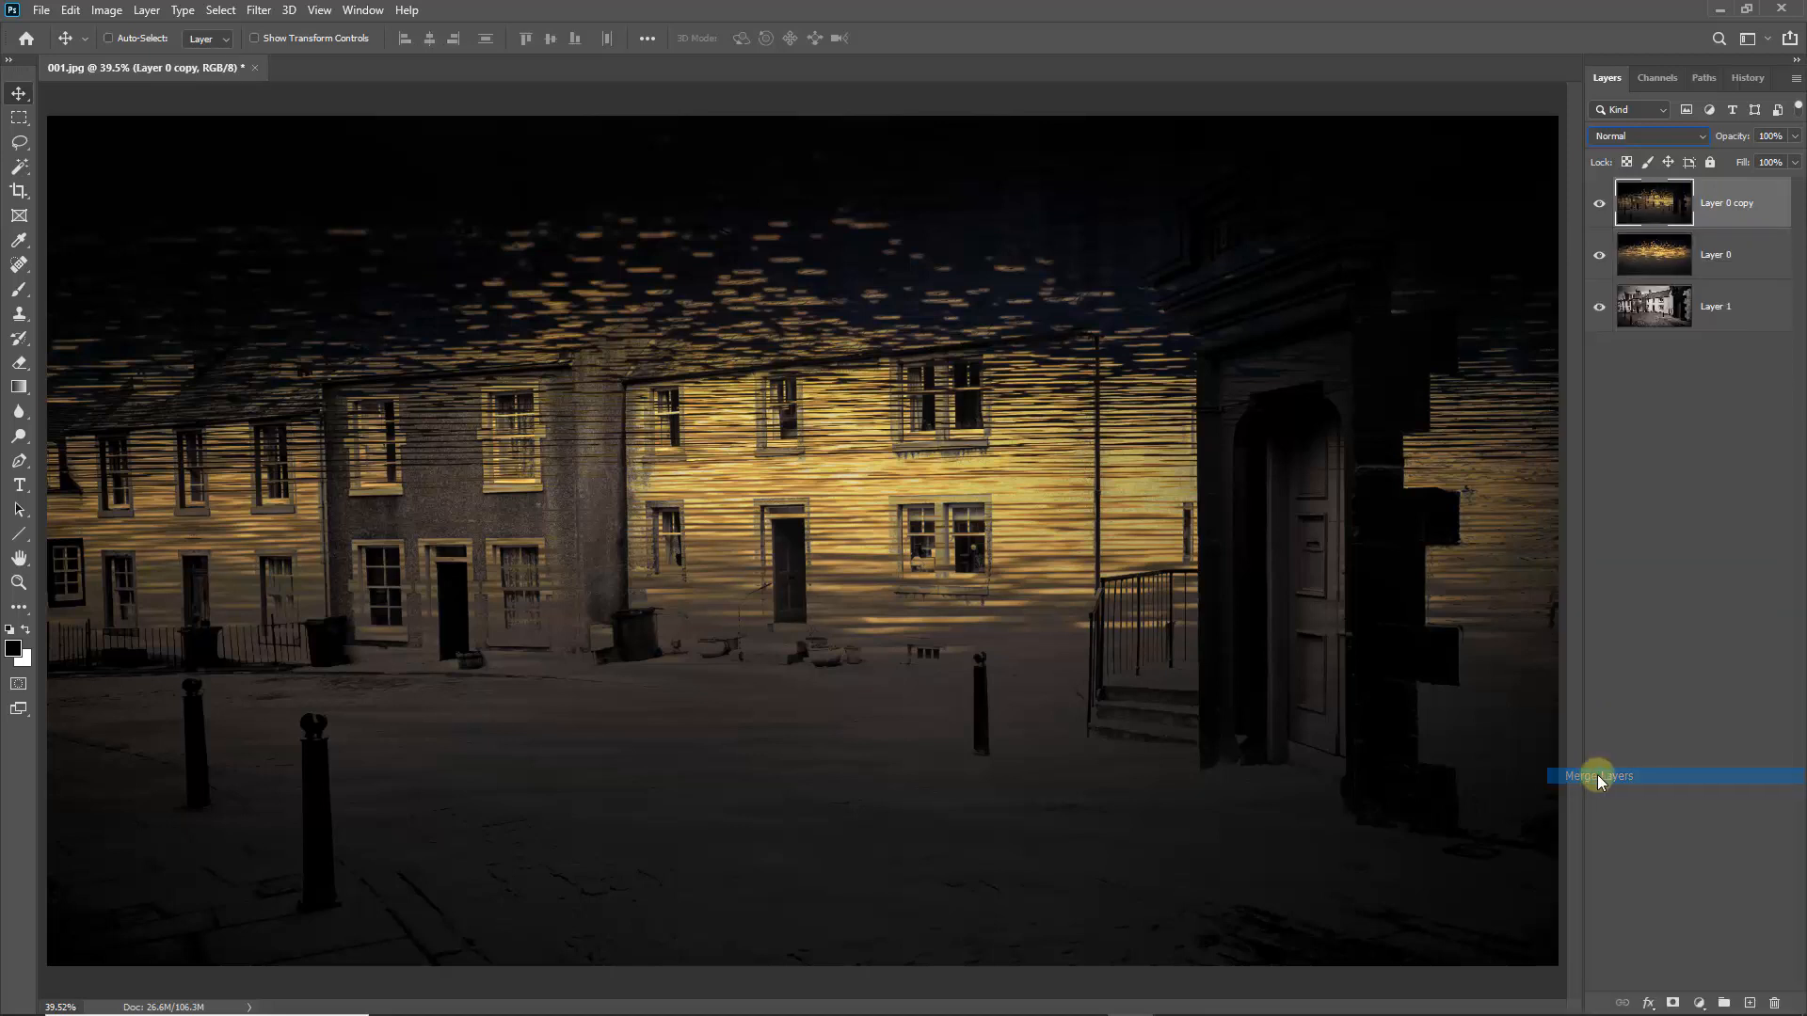
drag(1652, 199, 1642, 265)
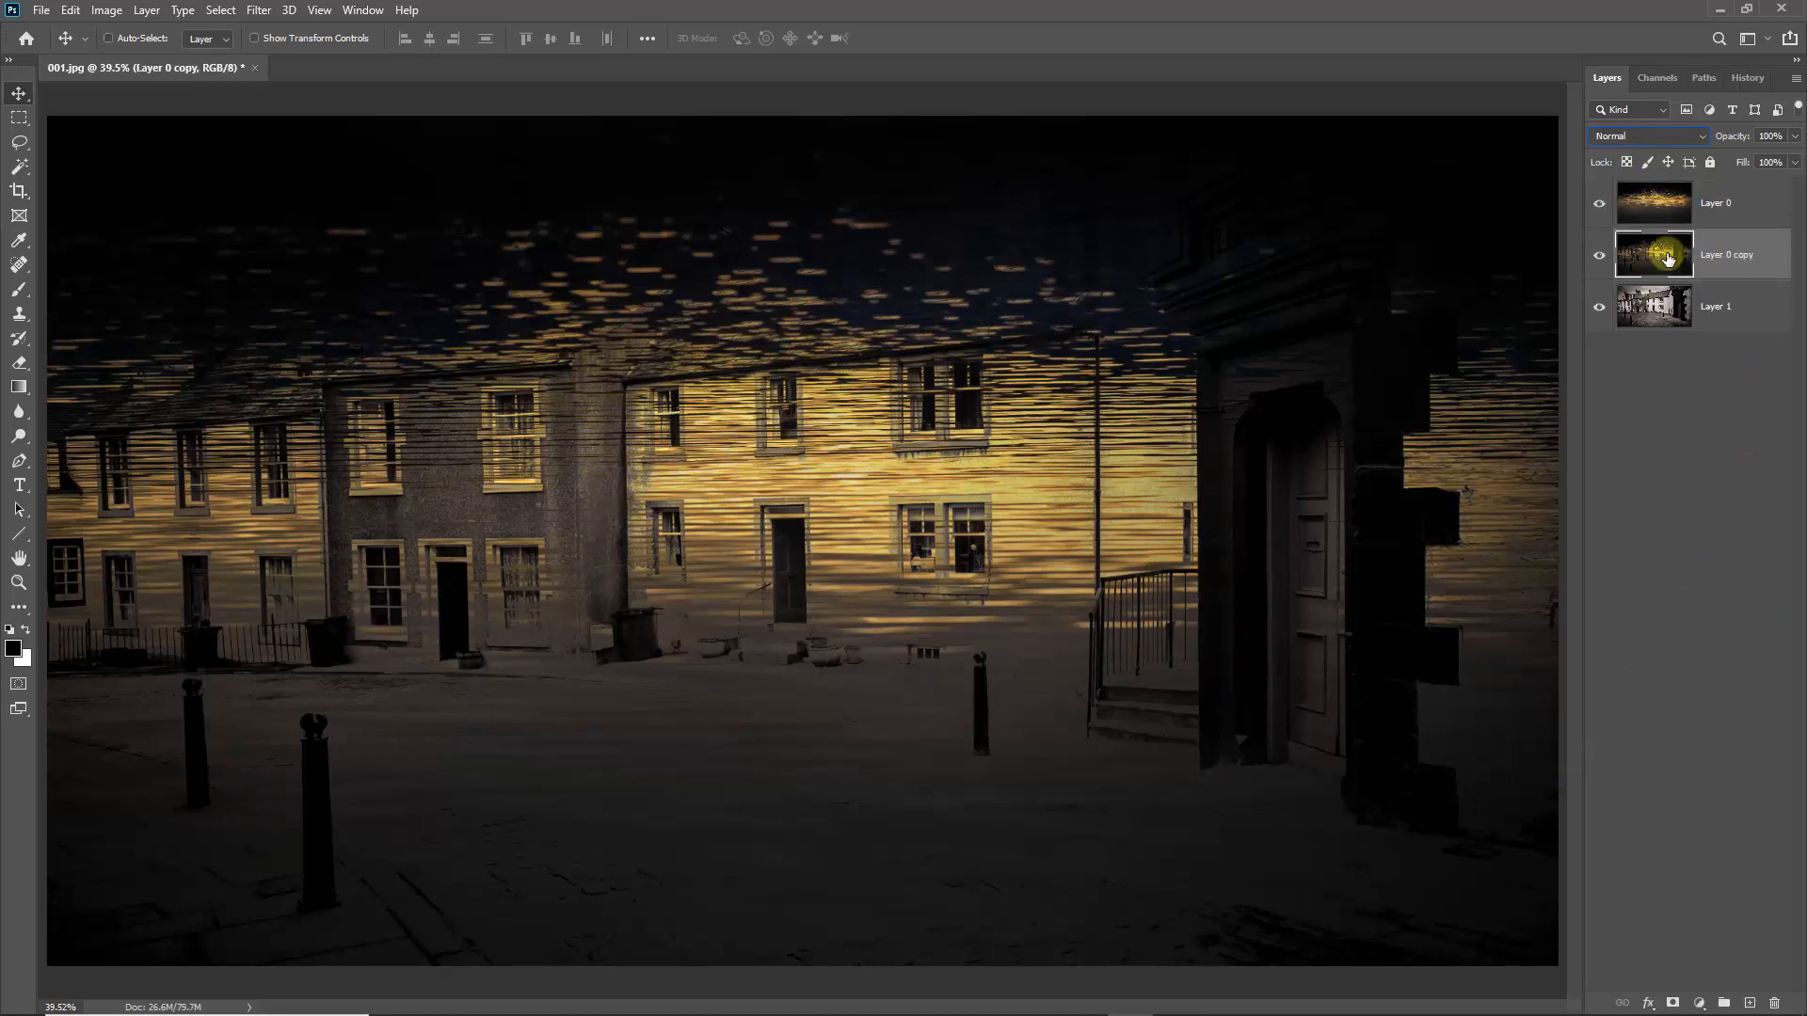
Step: Return the top water layer to Normal blending and hide it, checking the blended layer against the street layer beneath
click(1722, 197)
click(1703, 145)
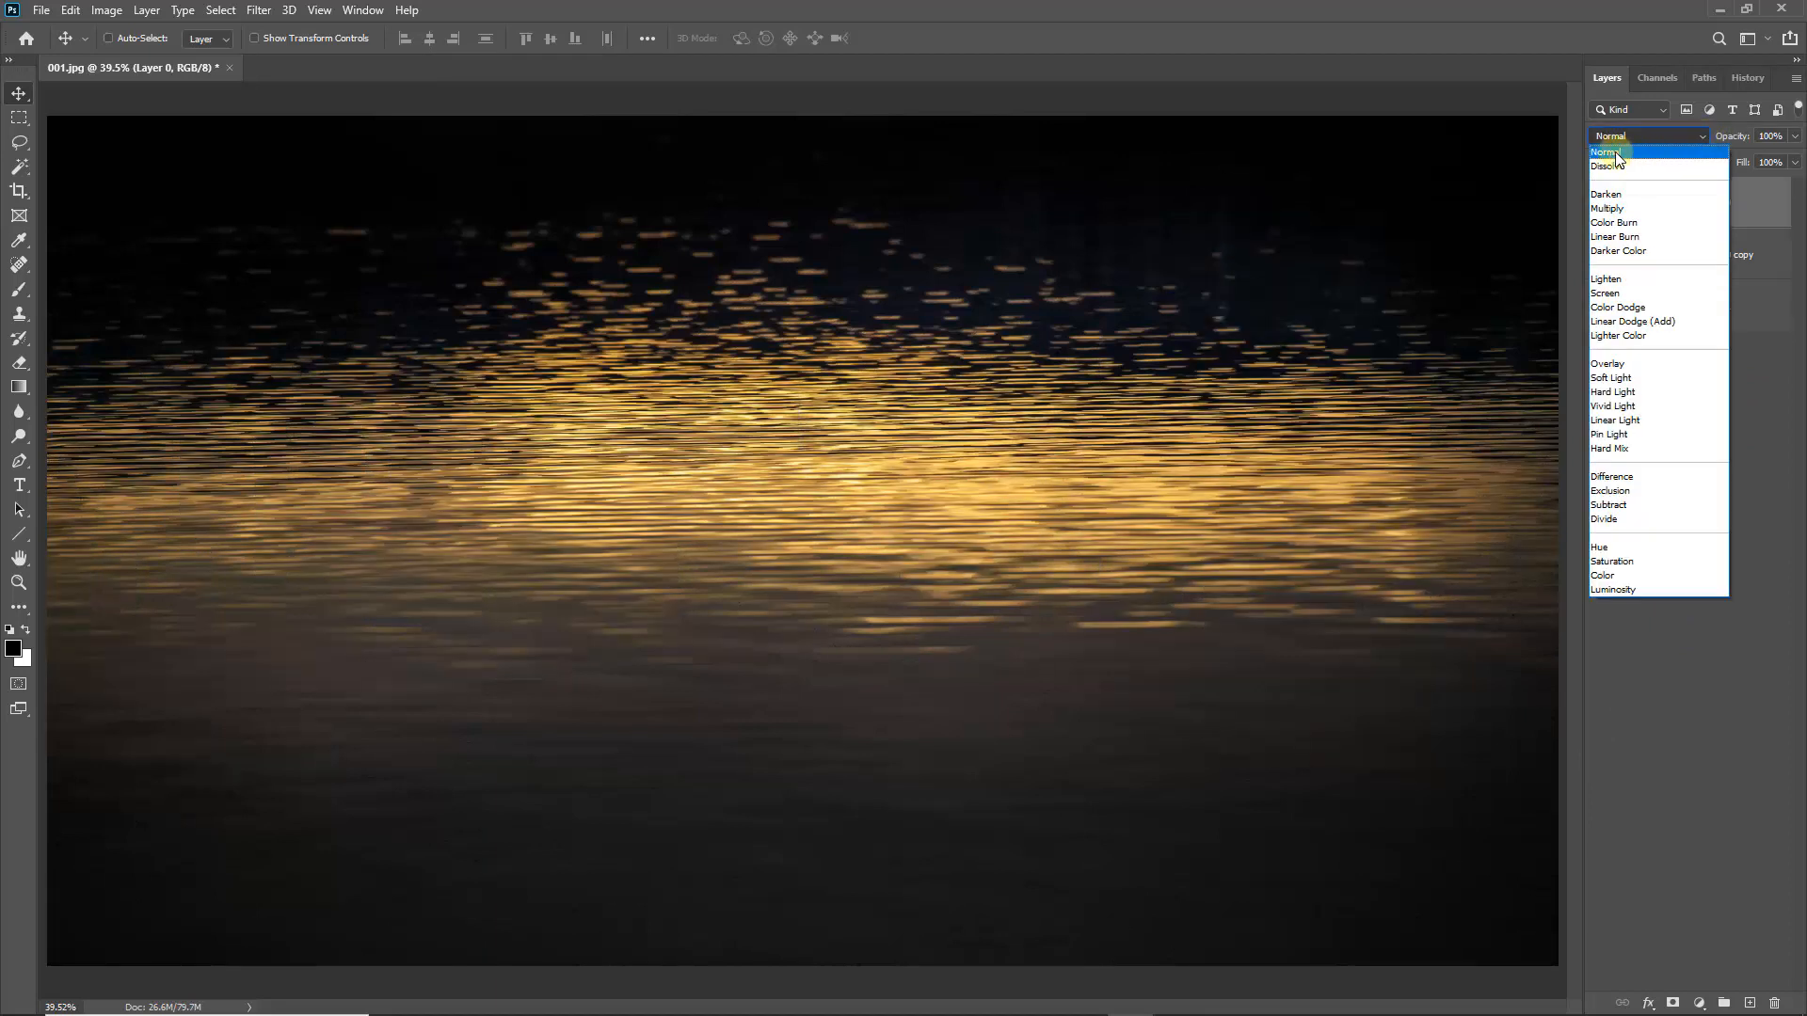
click(1617, 151)
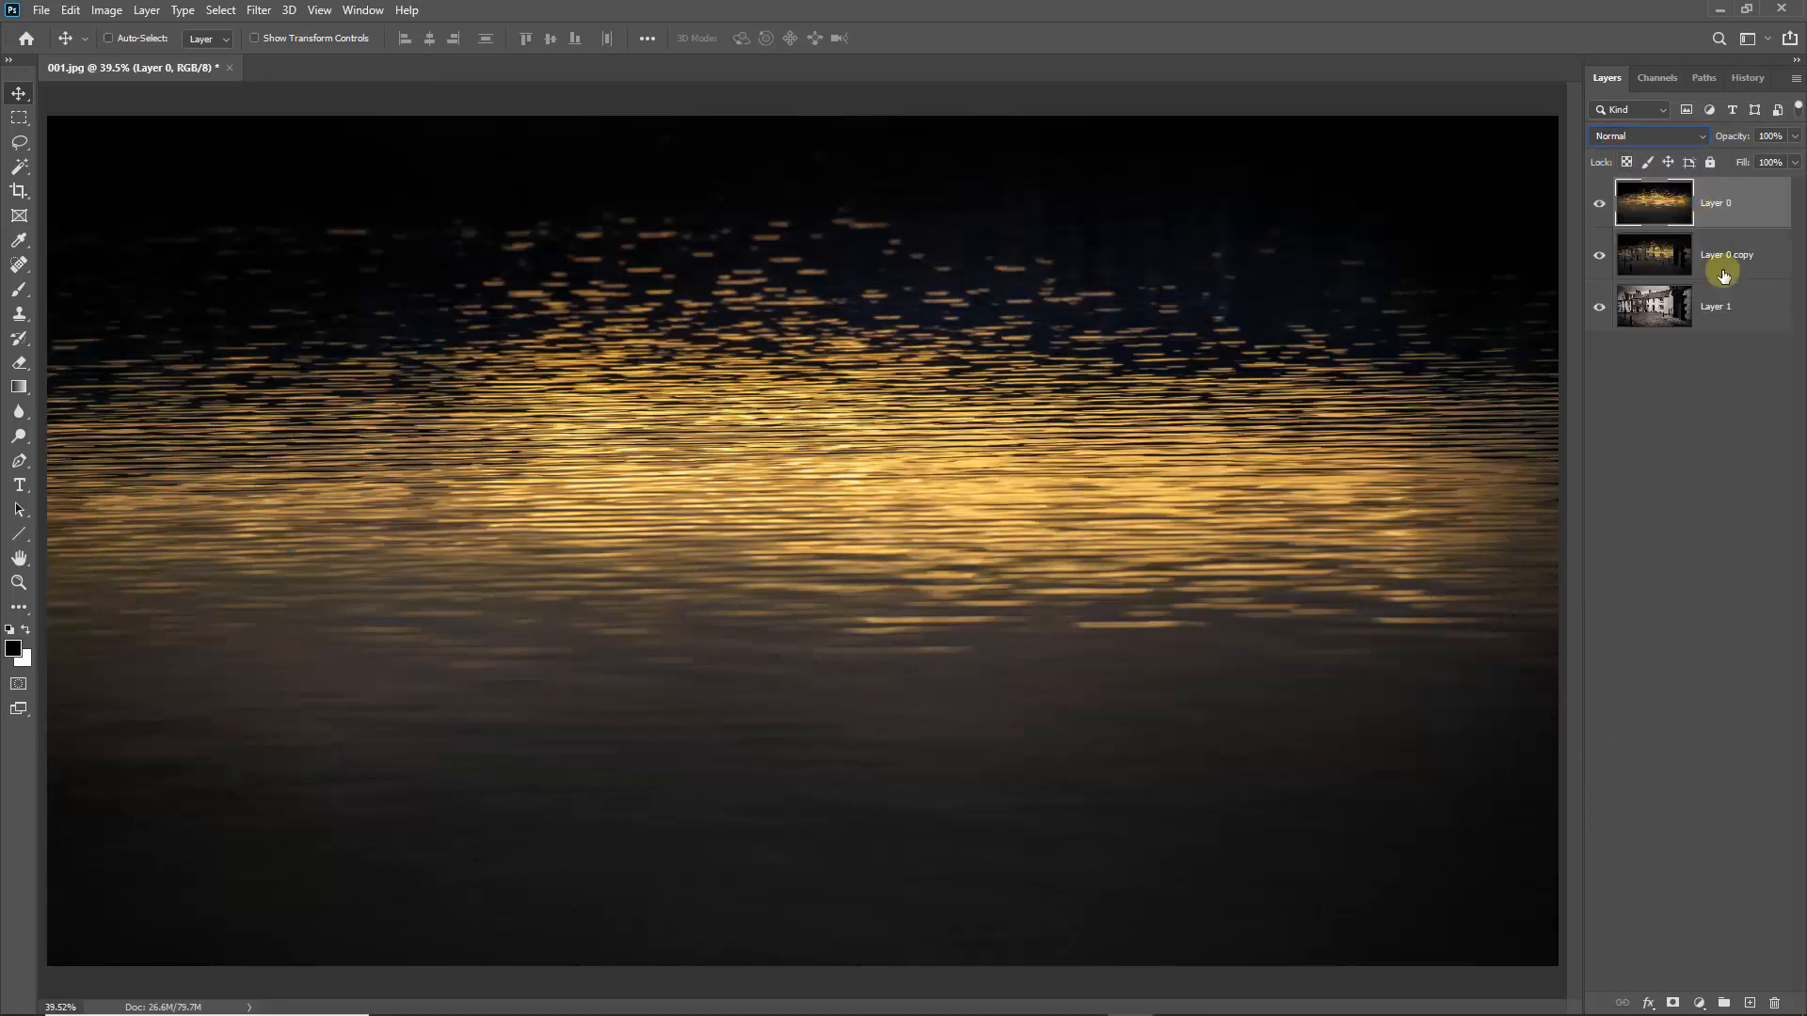
click(1597, 206)
click(1598, 256)
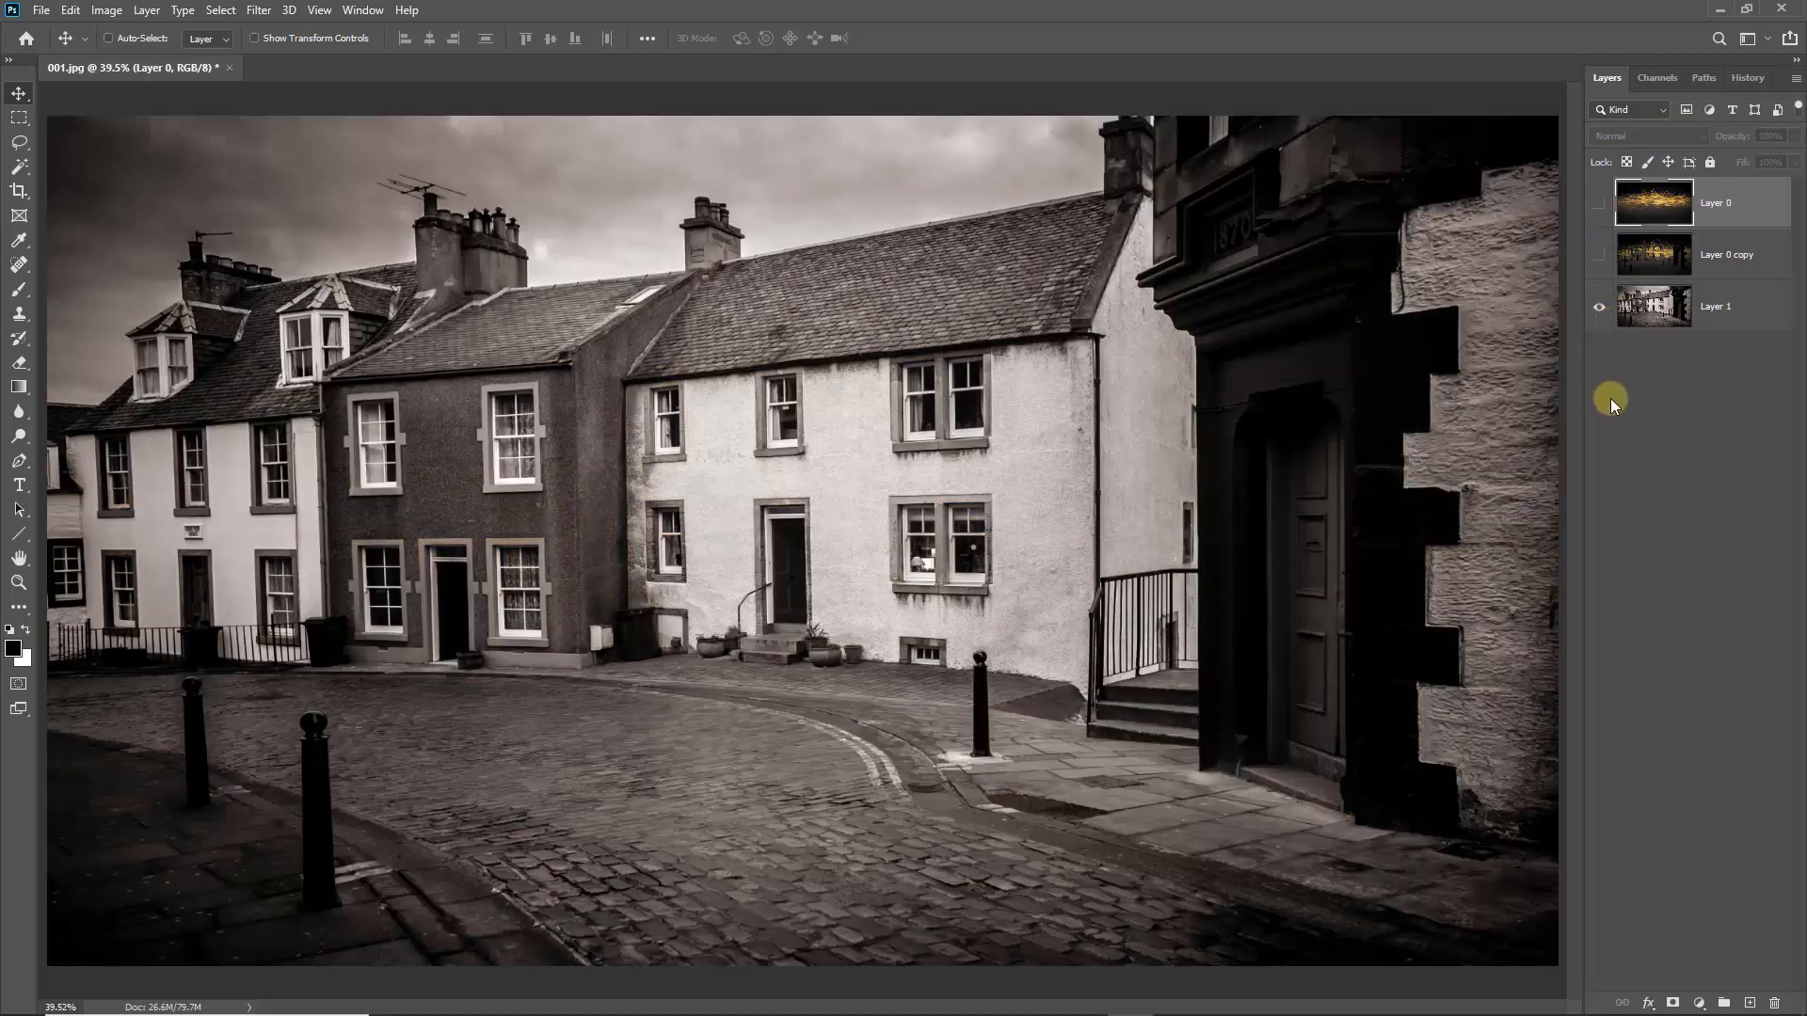
click(1598, 256)
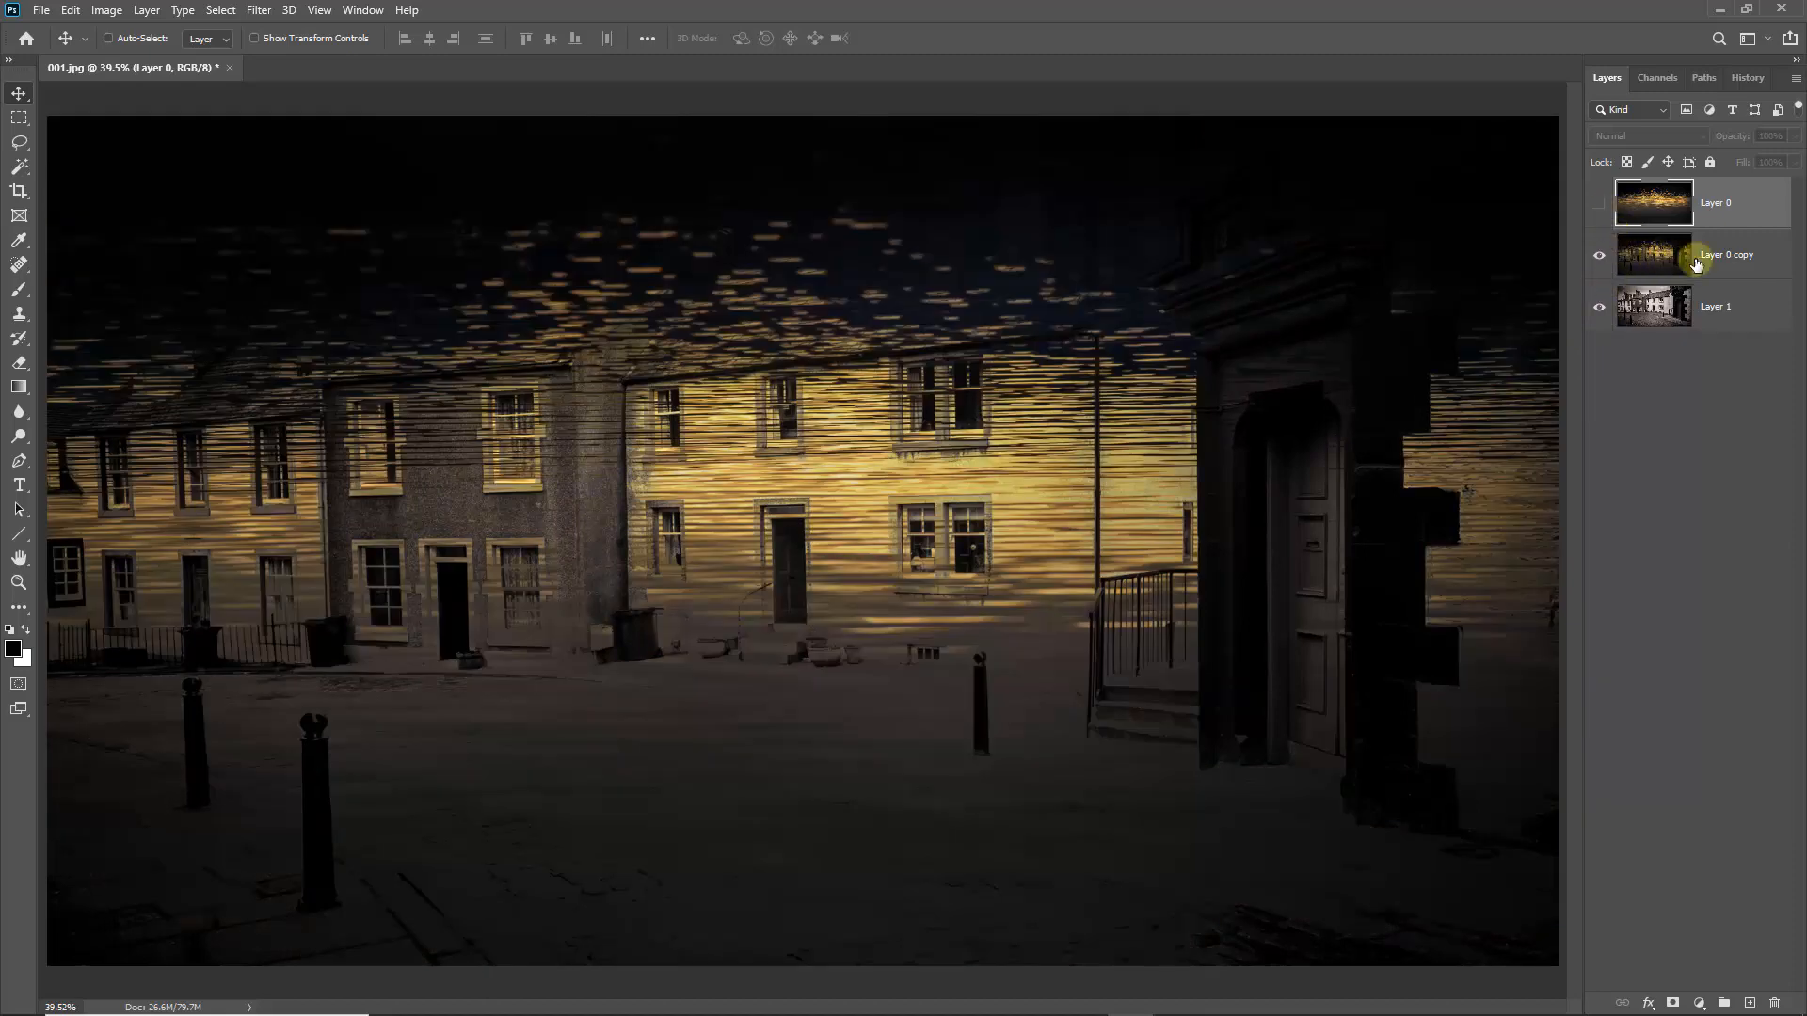
Step: Open the blended Layer 0 copy in the Camera Raw Filter, setting exposure to +0.75, clarity to +38 and a slightly higher vibrance
click(1723, 255)
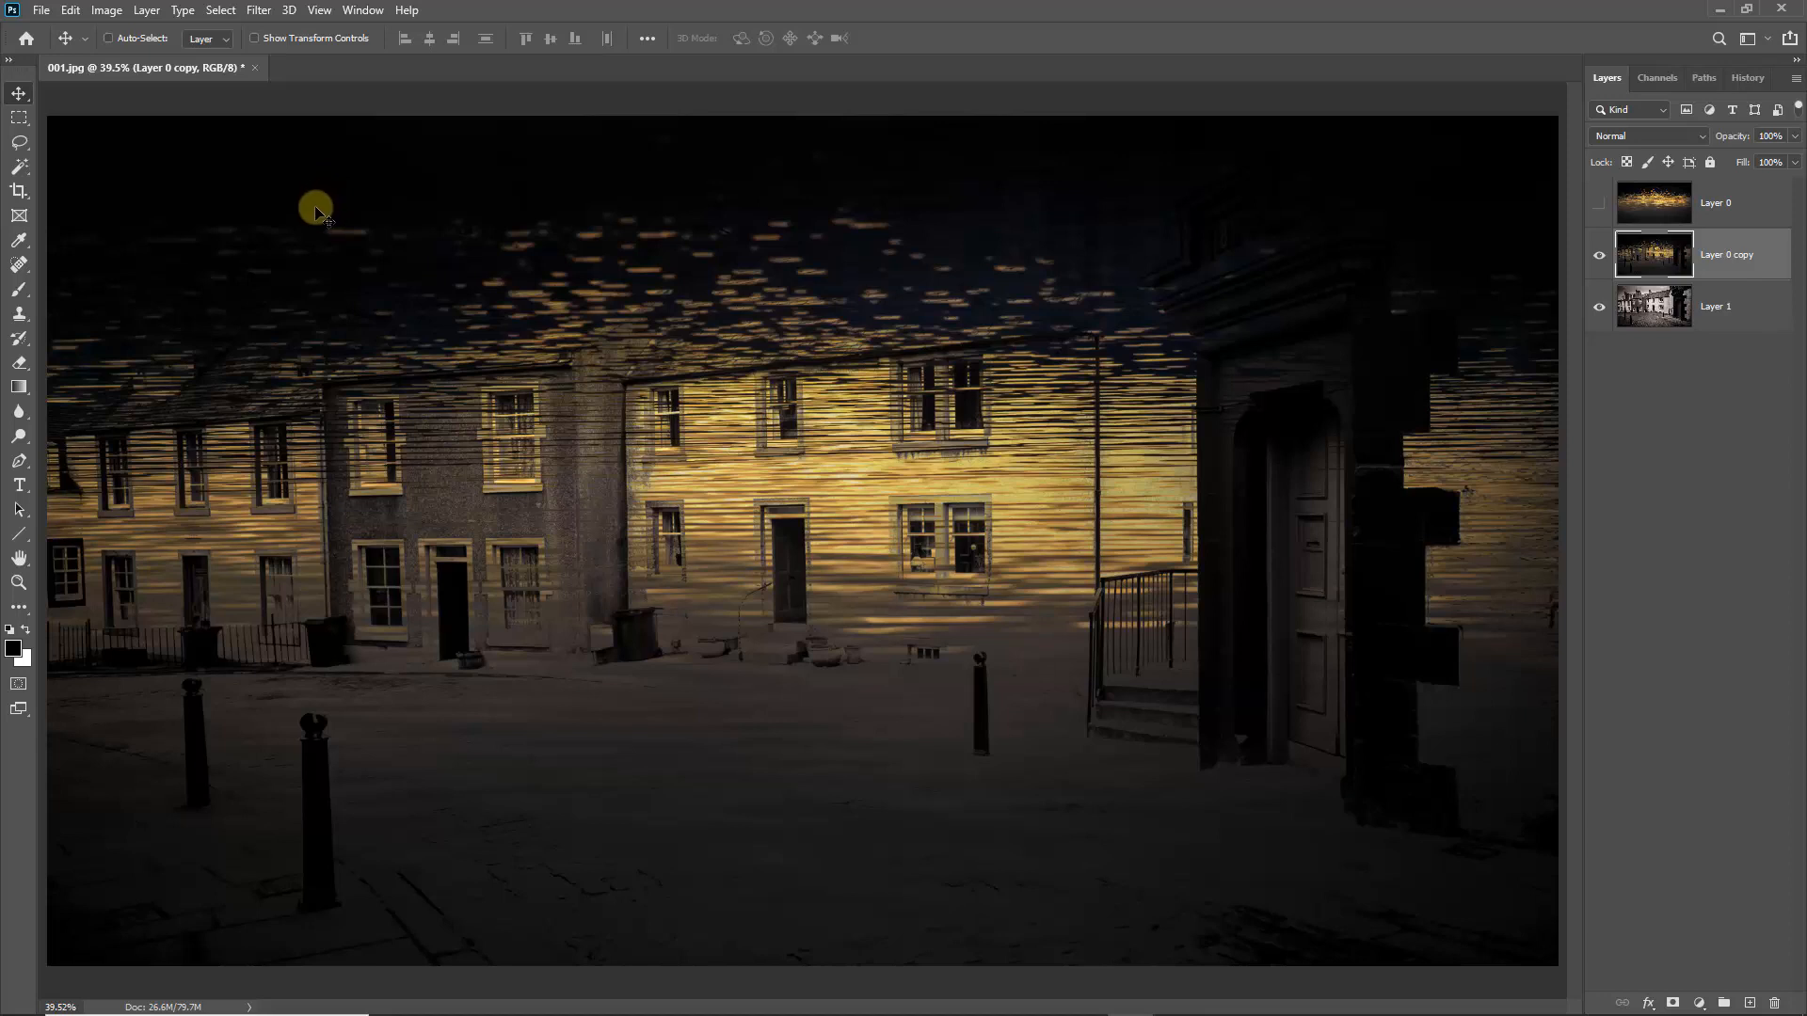
click(259, 11)
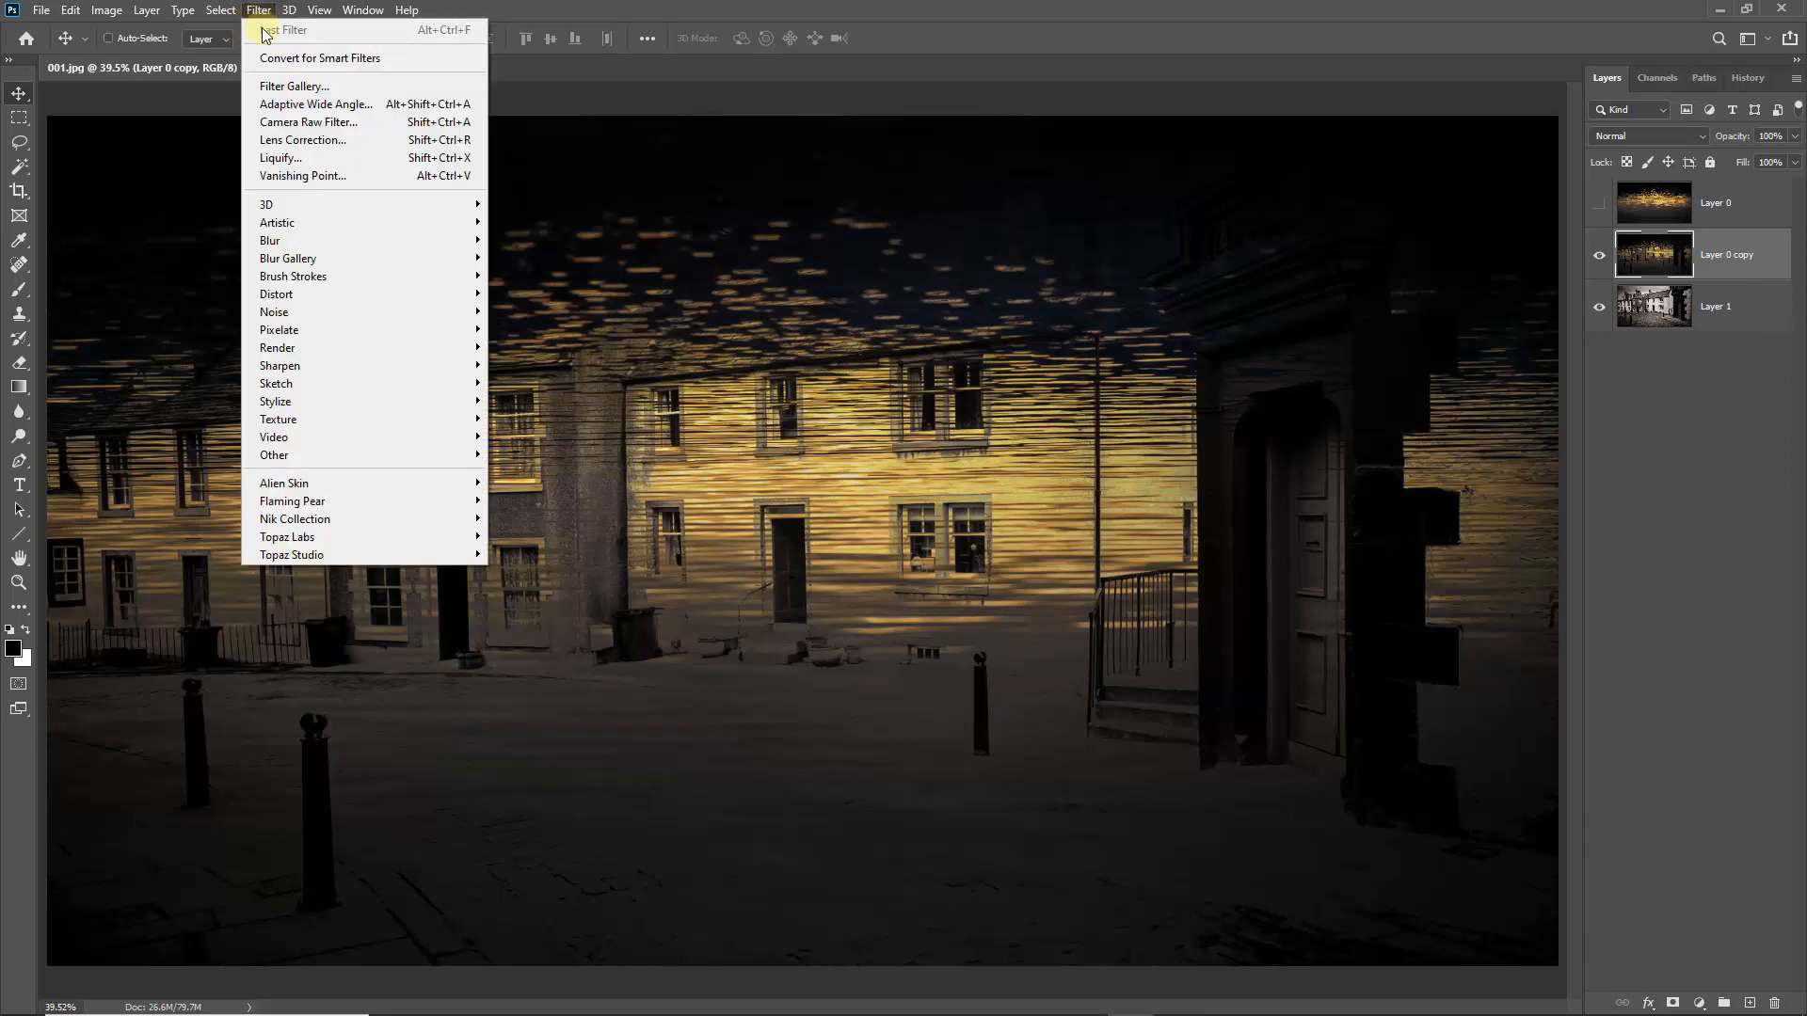
click(288, 122)
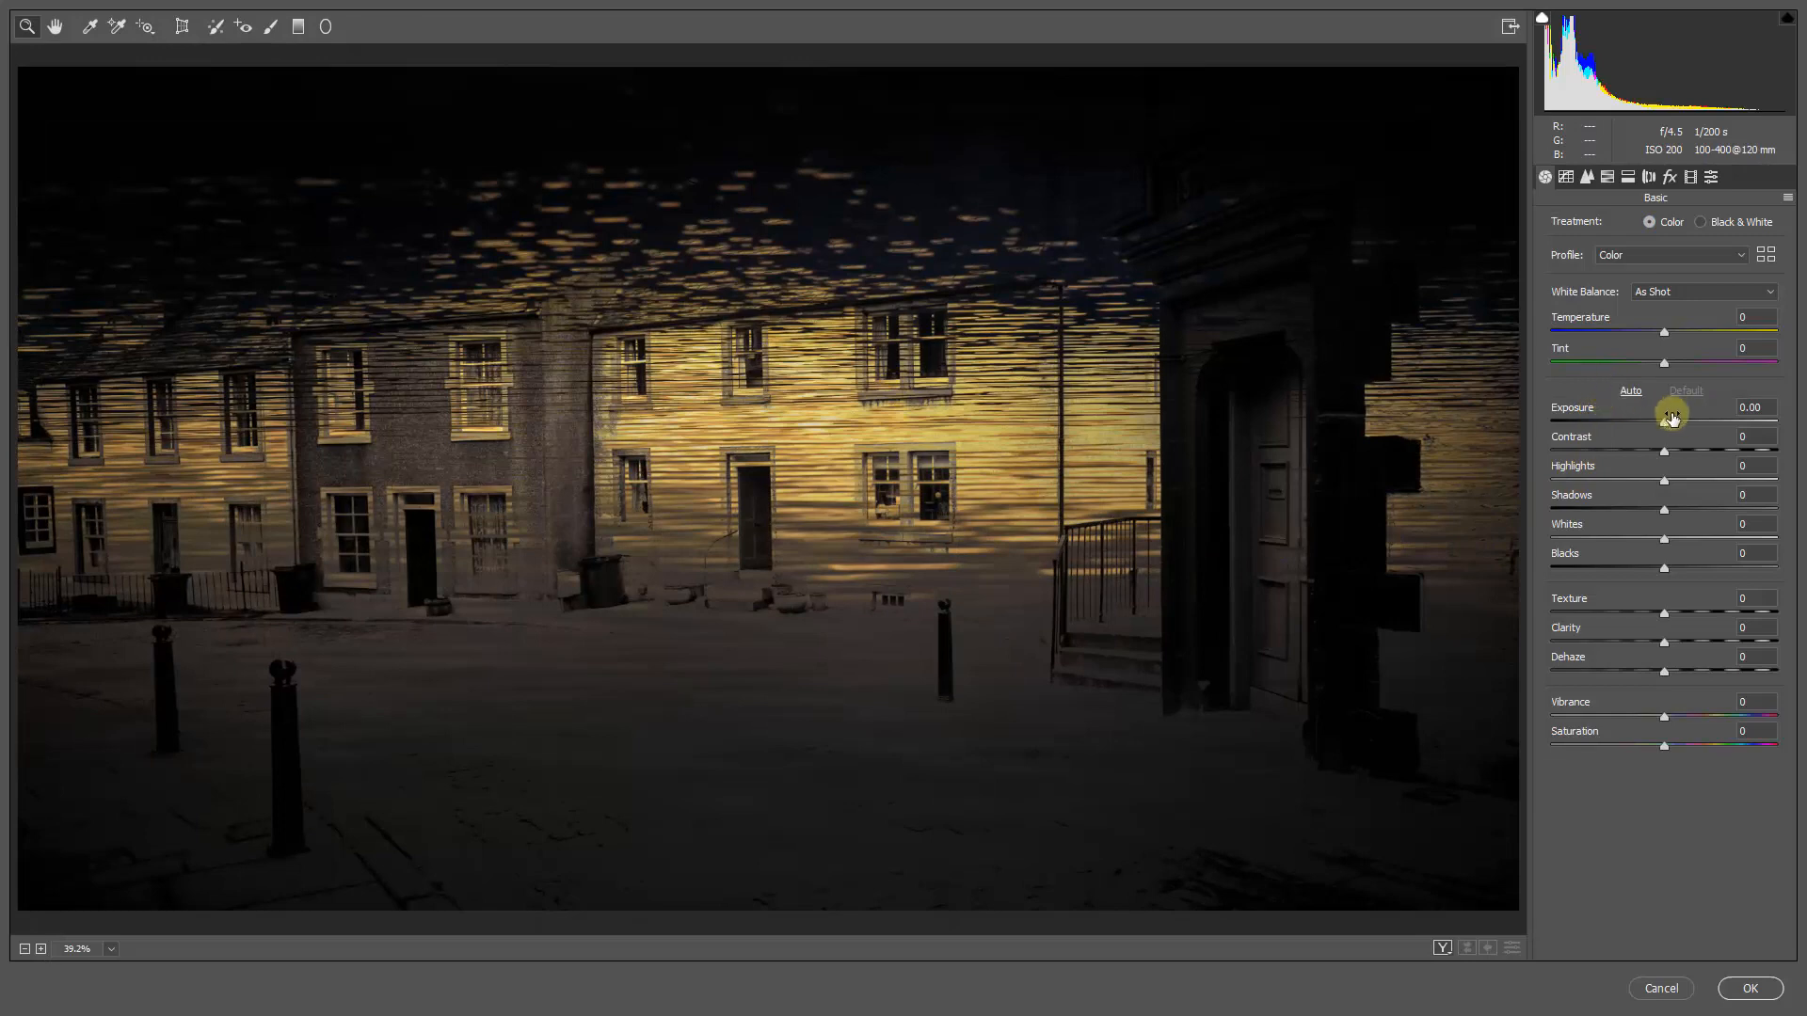
drag(1664, 430, 1681, 422)
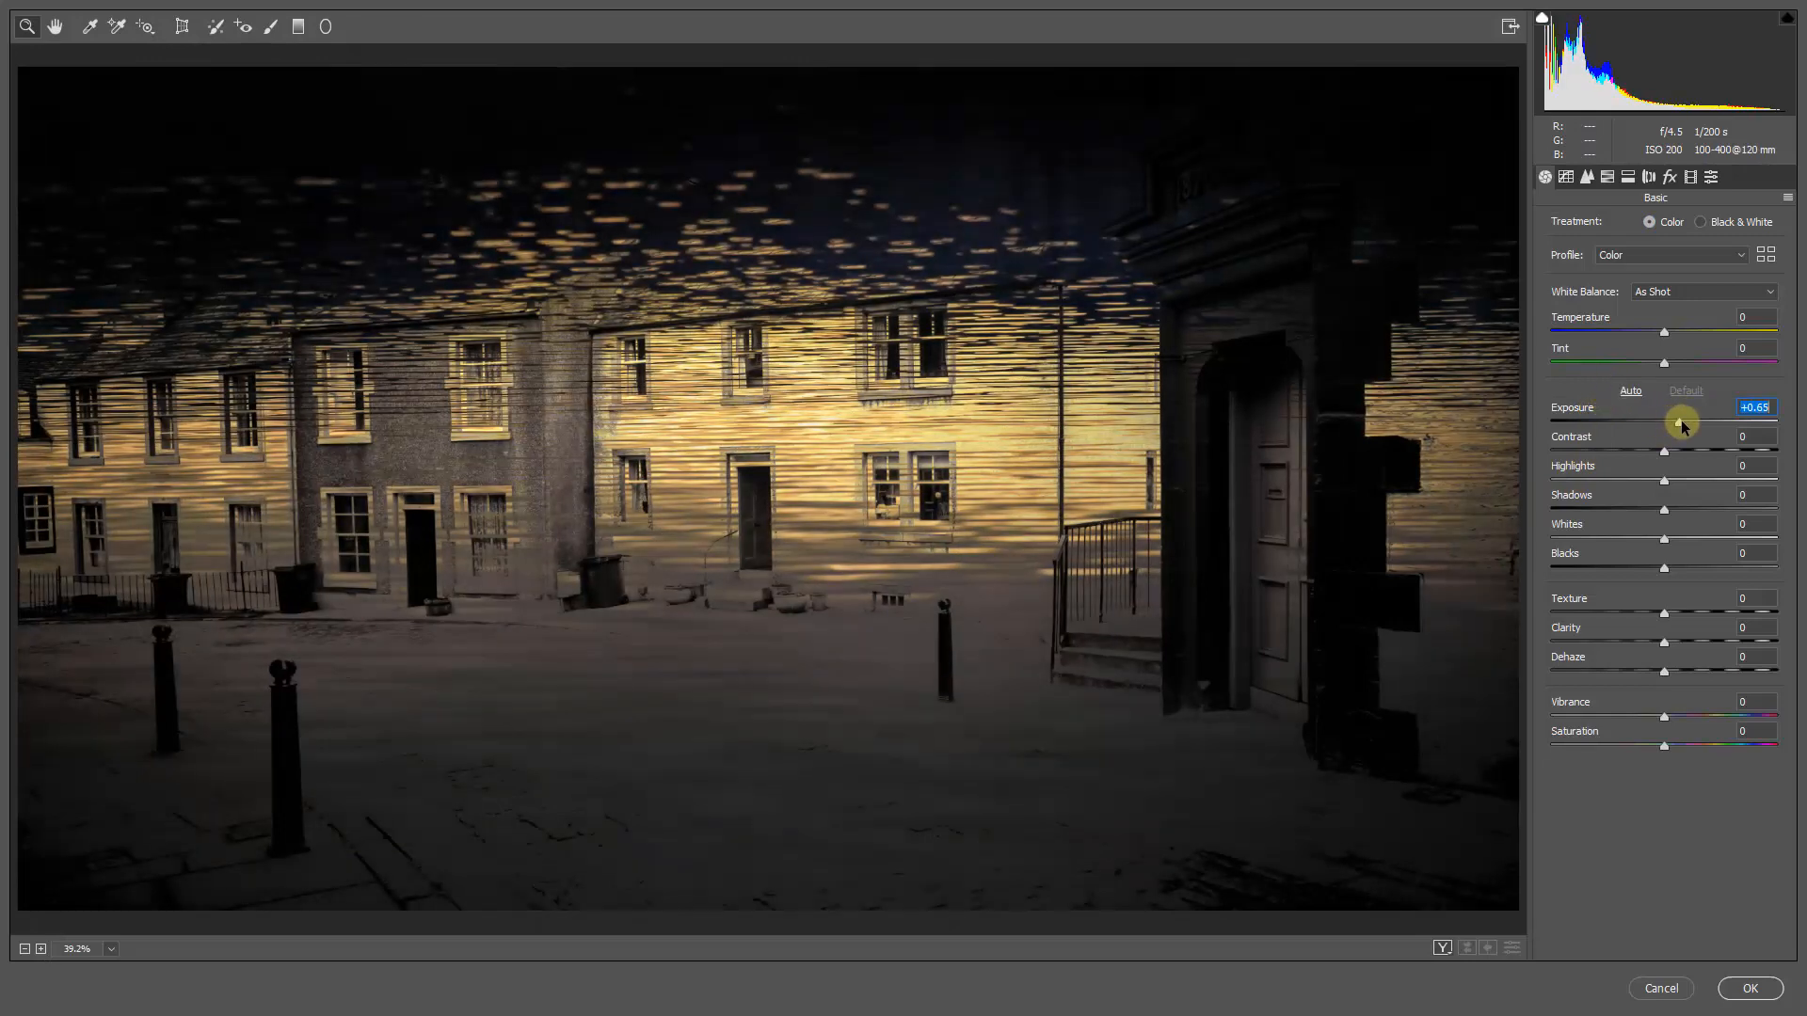
click(1707, 643)
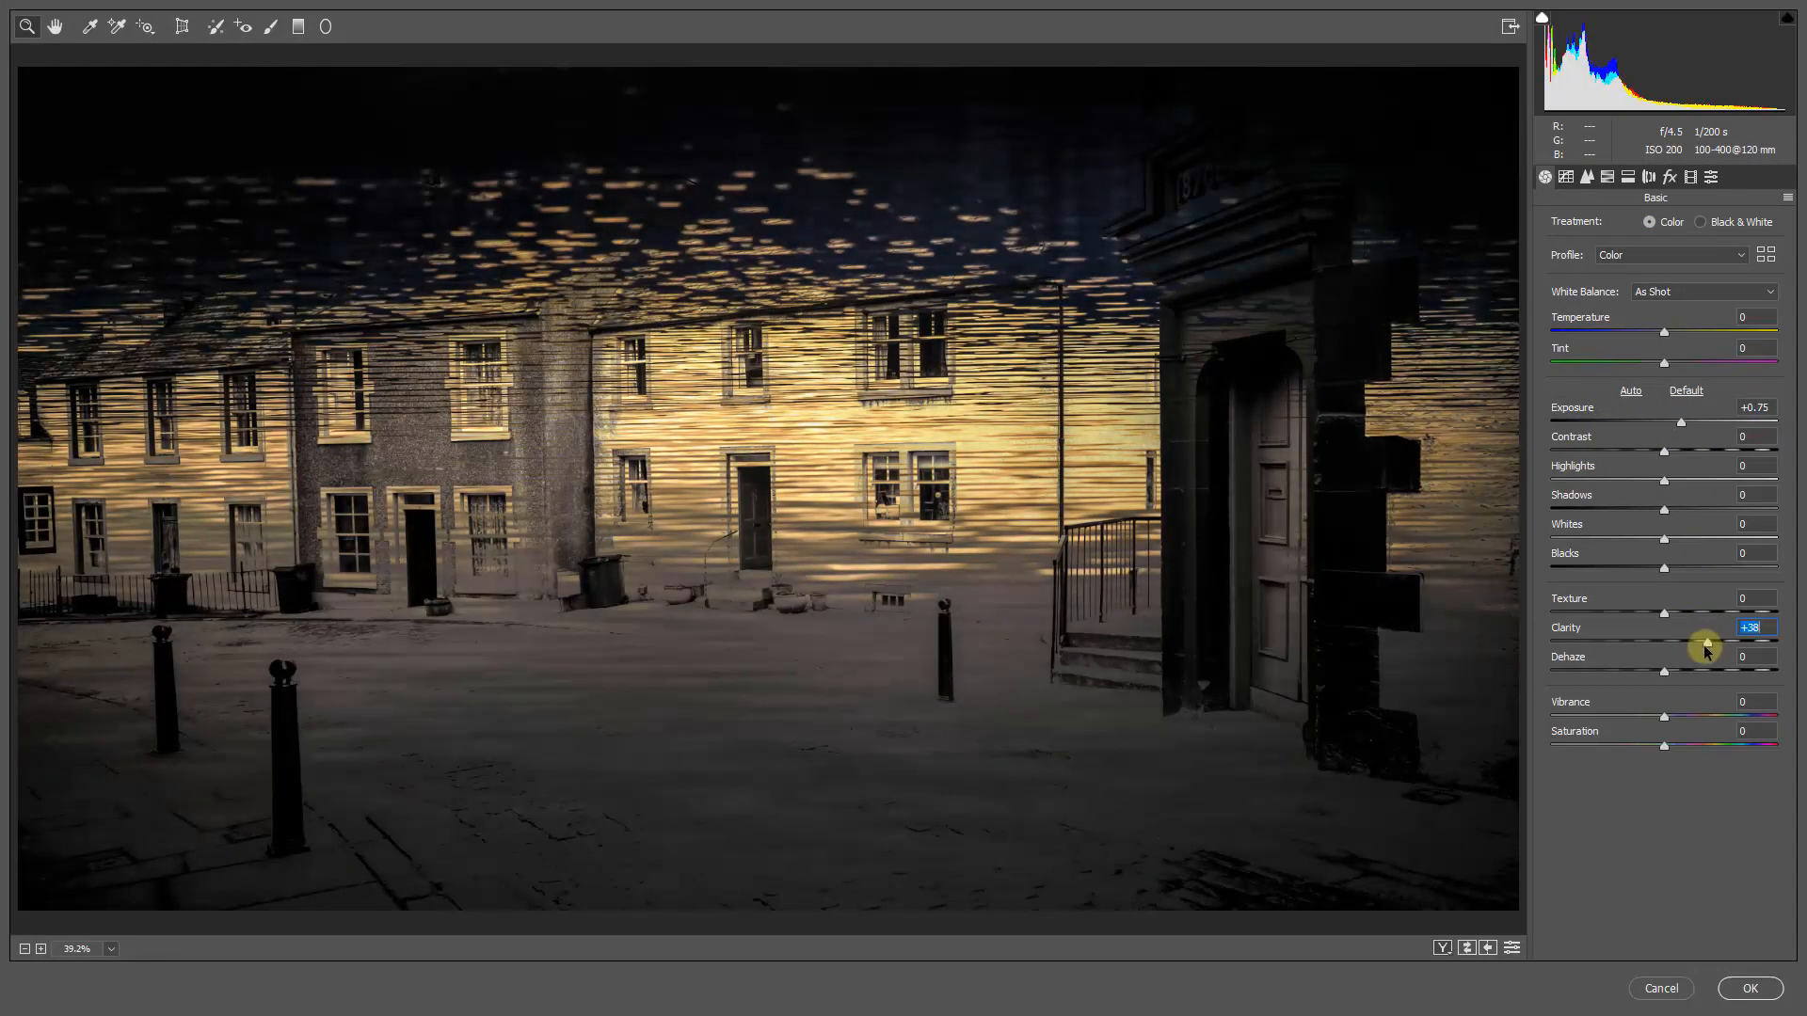
click(1684, 719)
Step: Darken the foreground with a graduated filter from the image's lower edge to the base of the houses, using exposure -1.85 and temperature +9
click(325, 26)
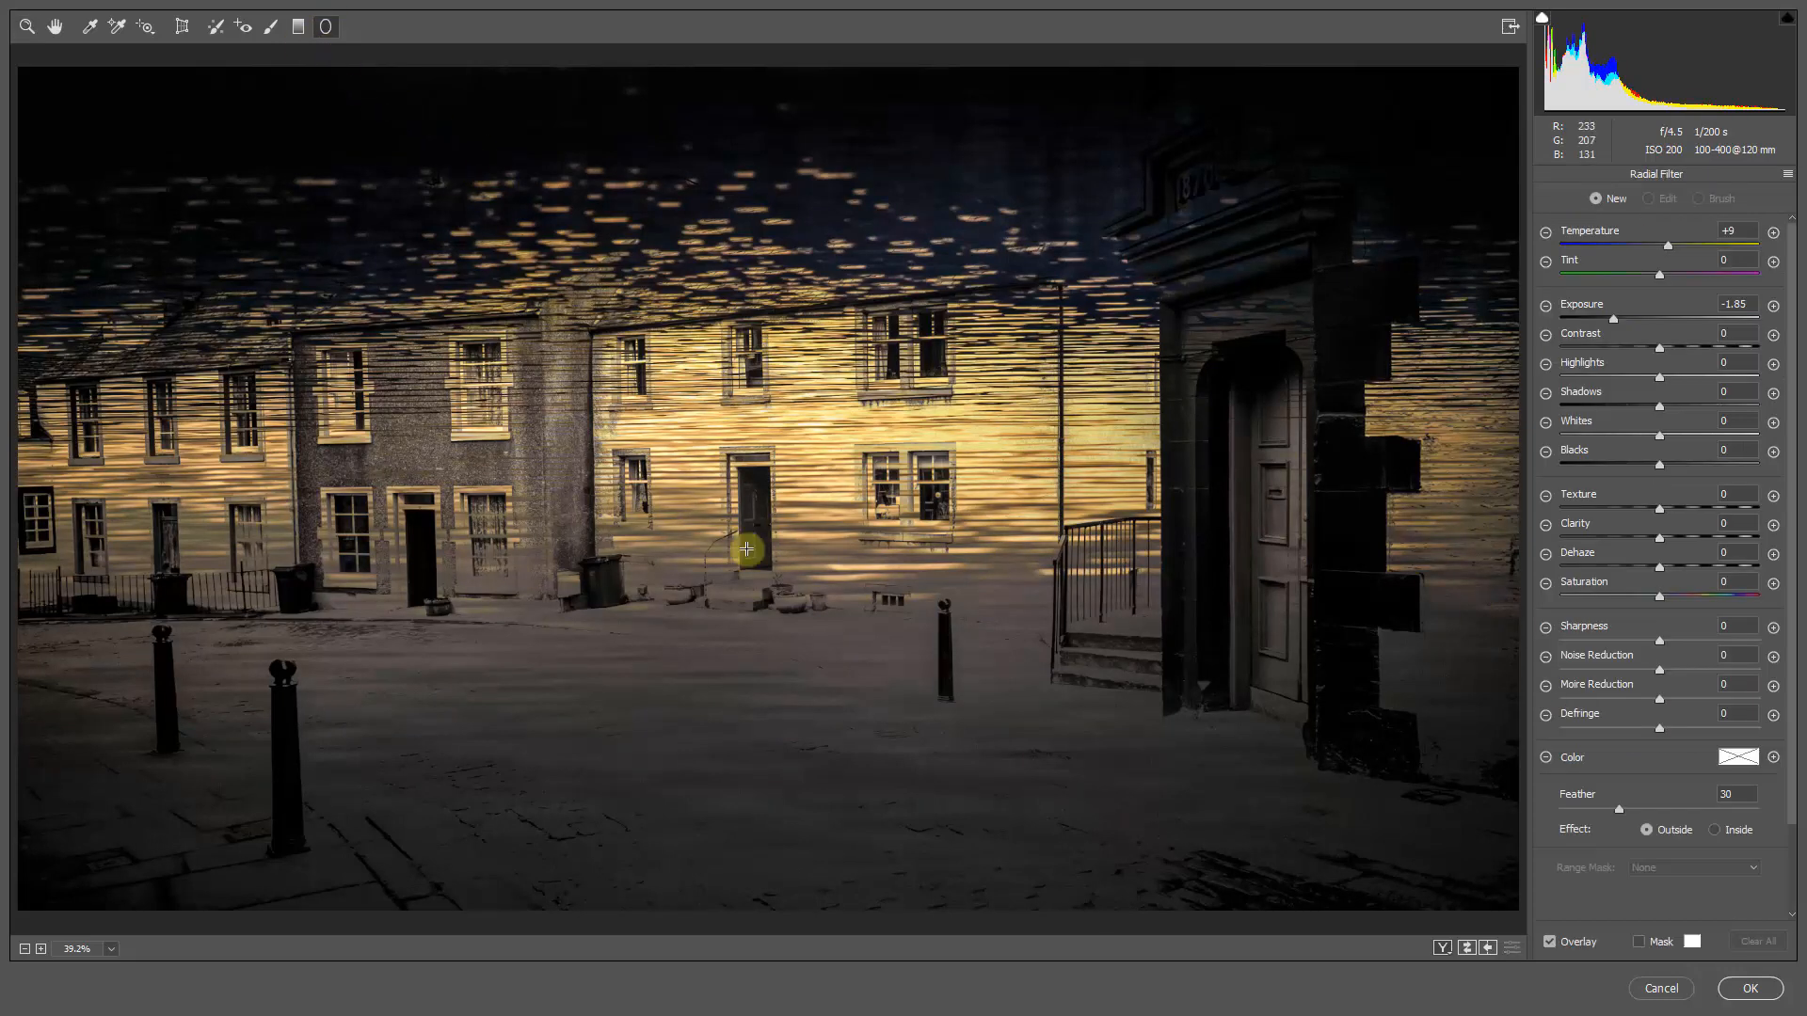
click(298, 26)
drag(780, 919, 782, 599)
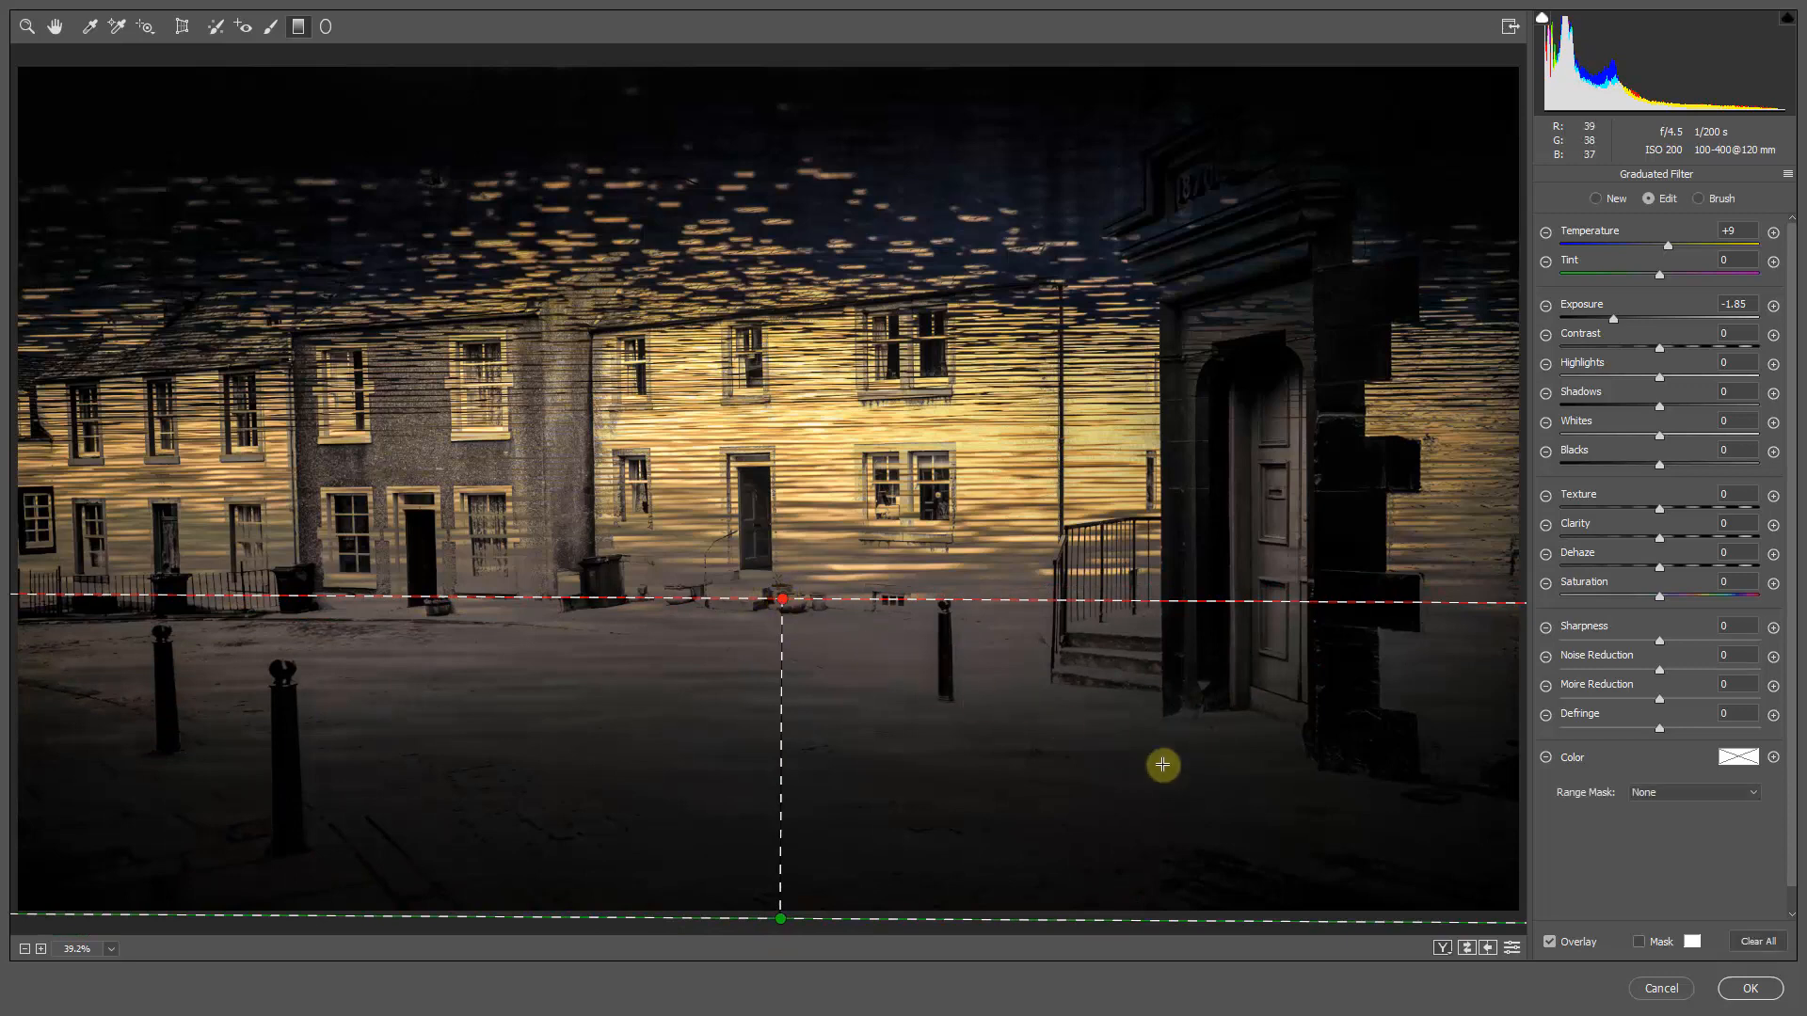
click(1739, 988)
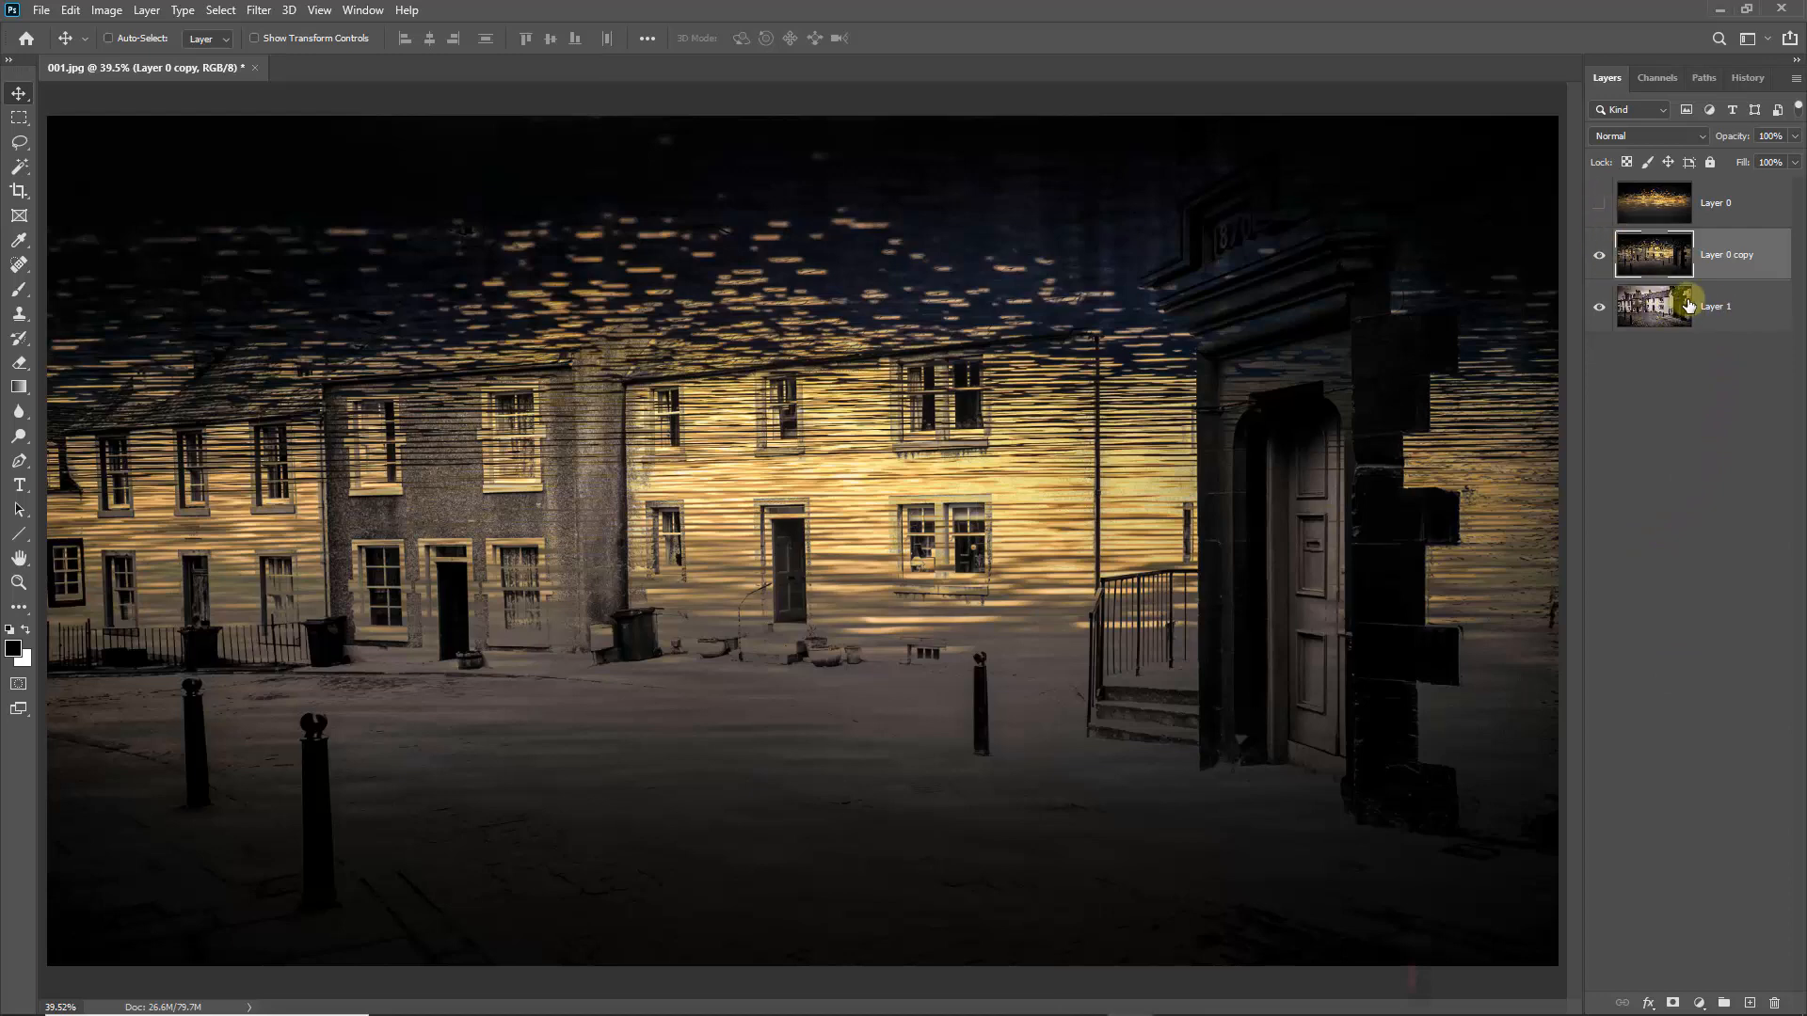
Step: Show the top water layer again and choose the Desktop folder Third image as the destination for exporting layers to files
click(1599, 202)
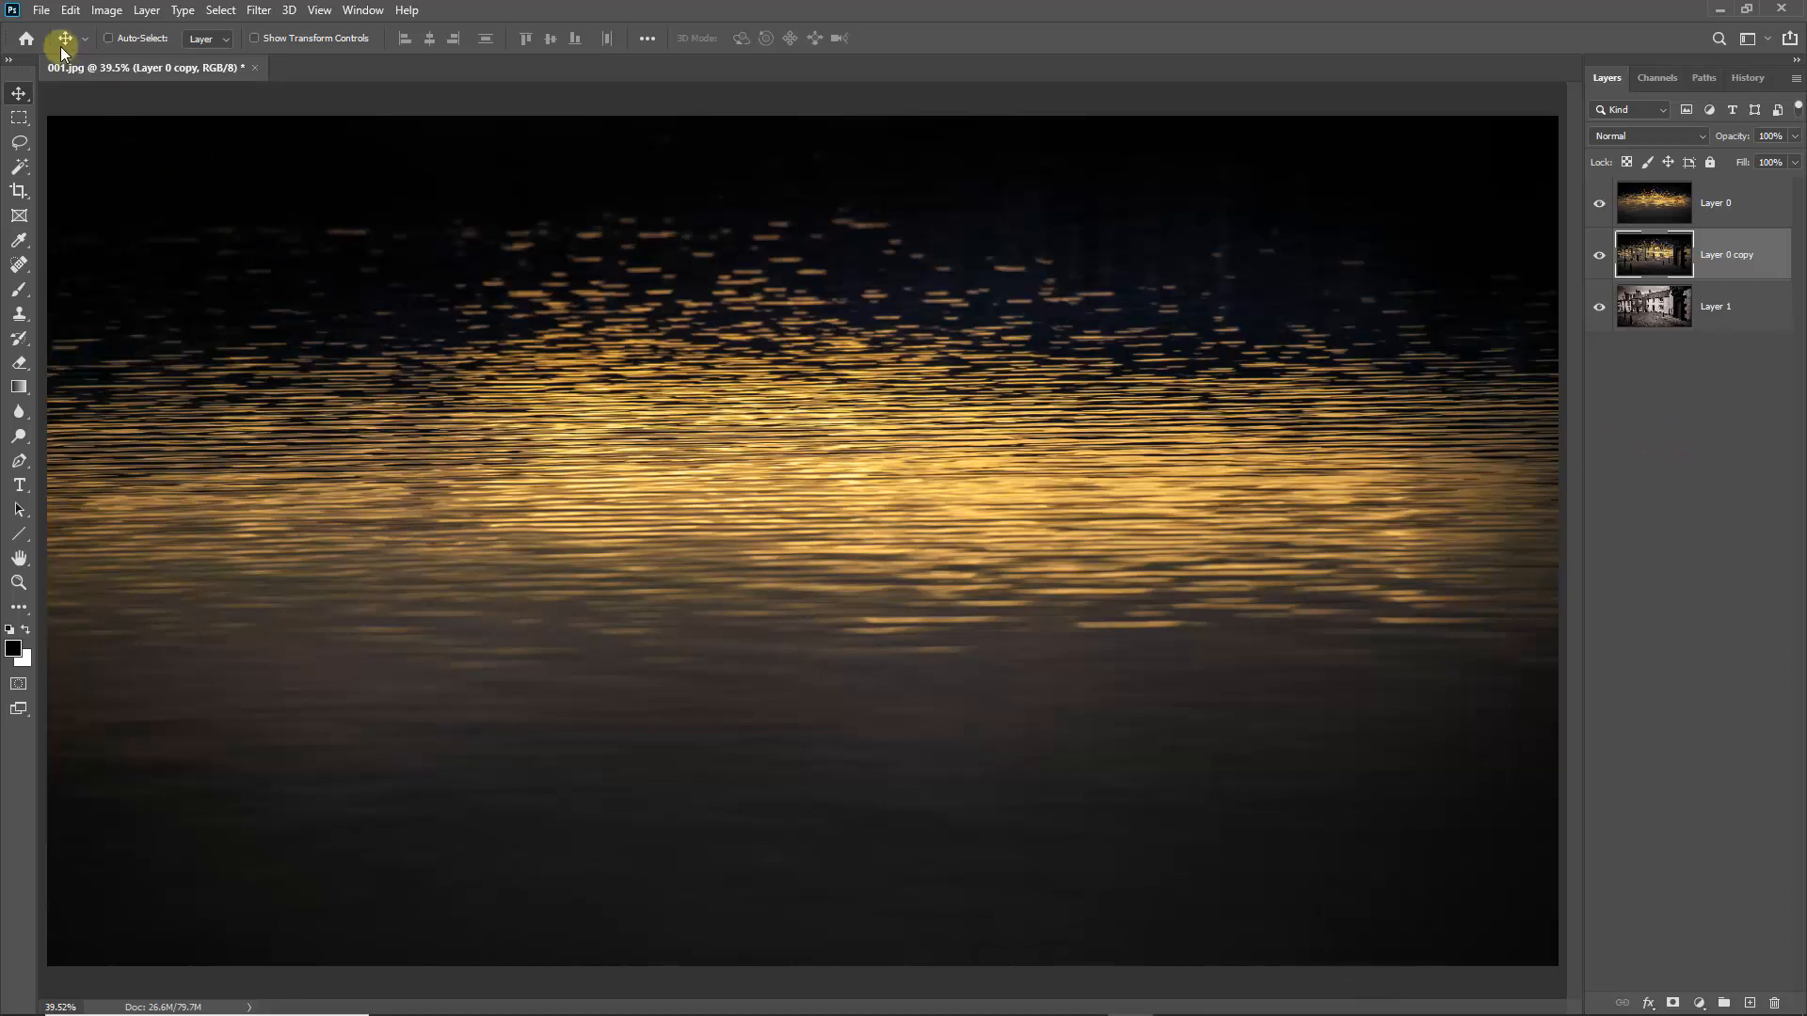
click(42, 10)
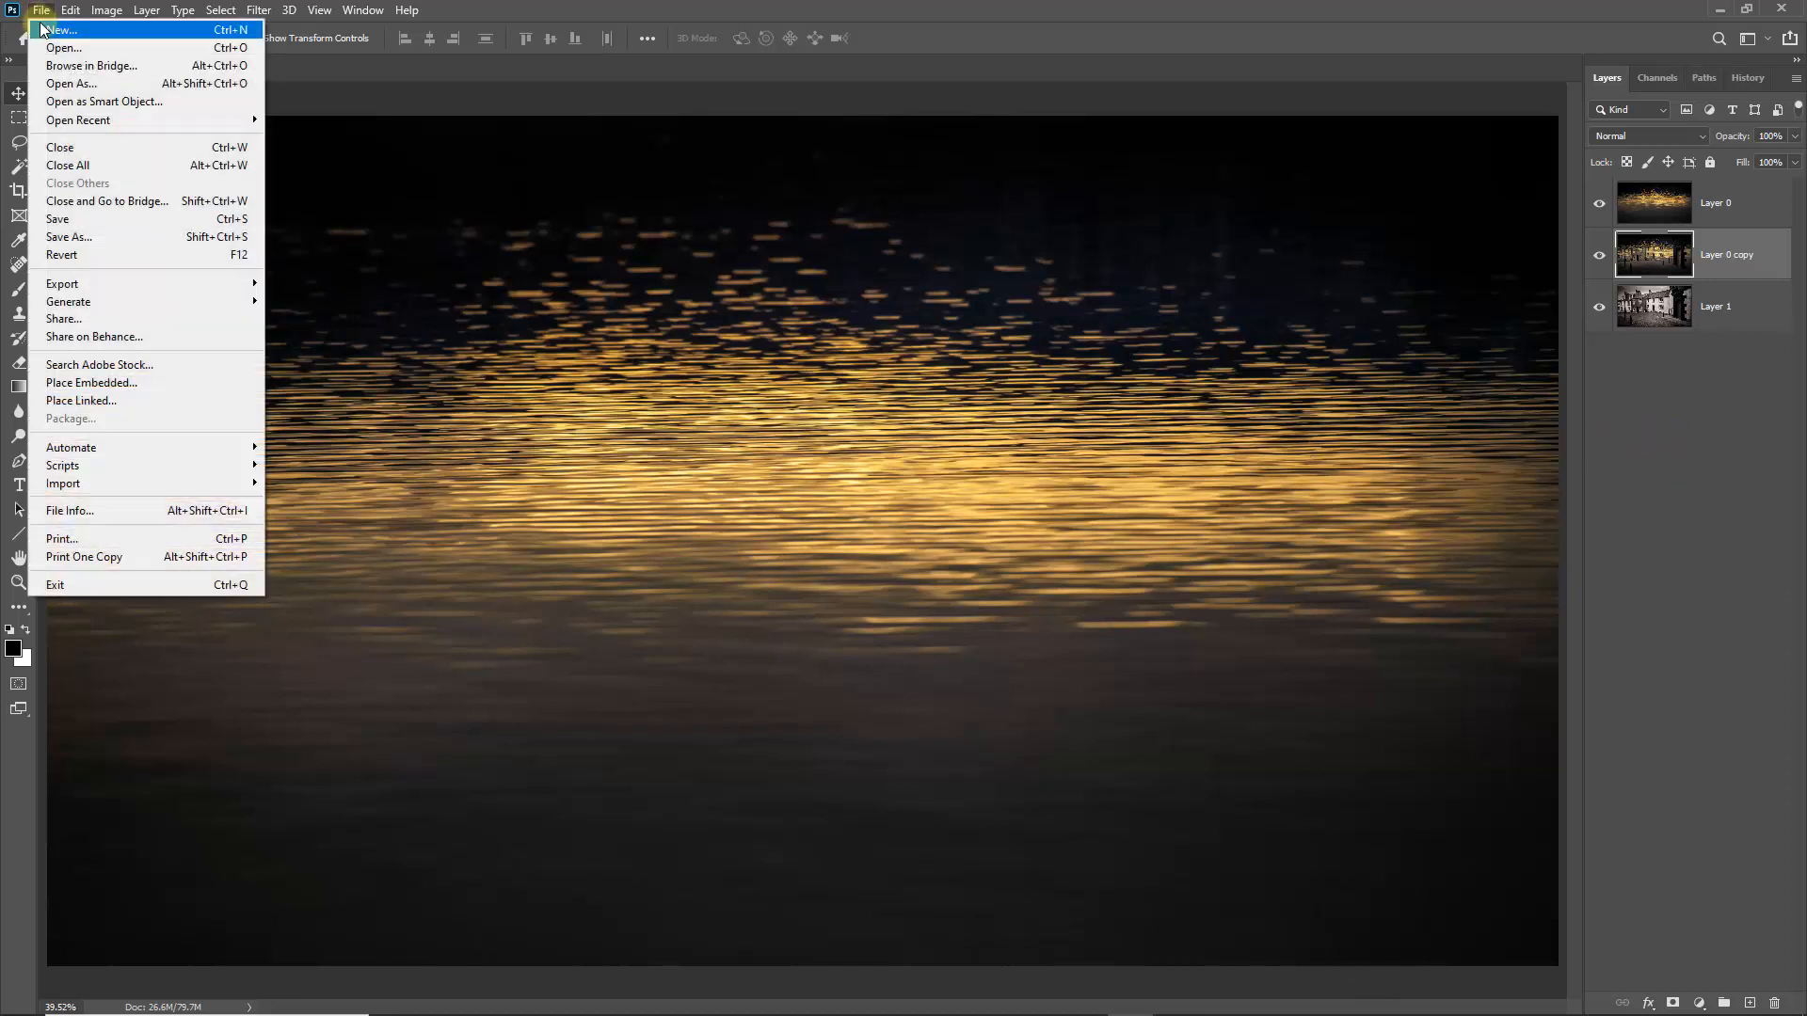
mouse_move(91, 291)
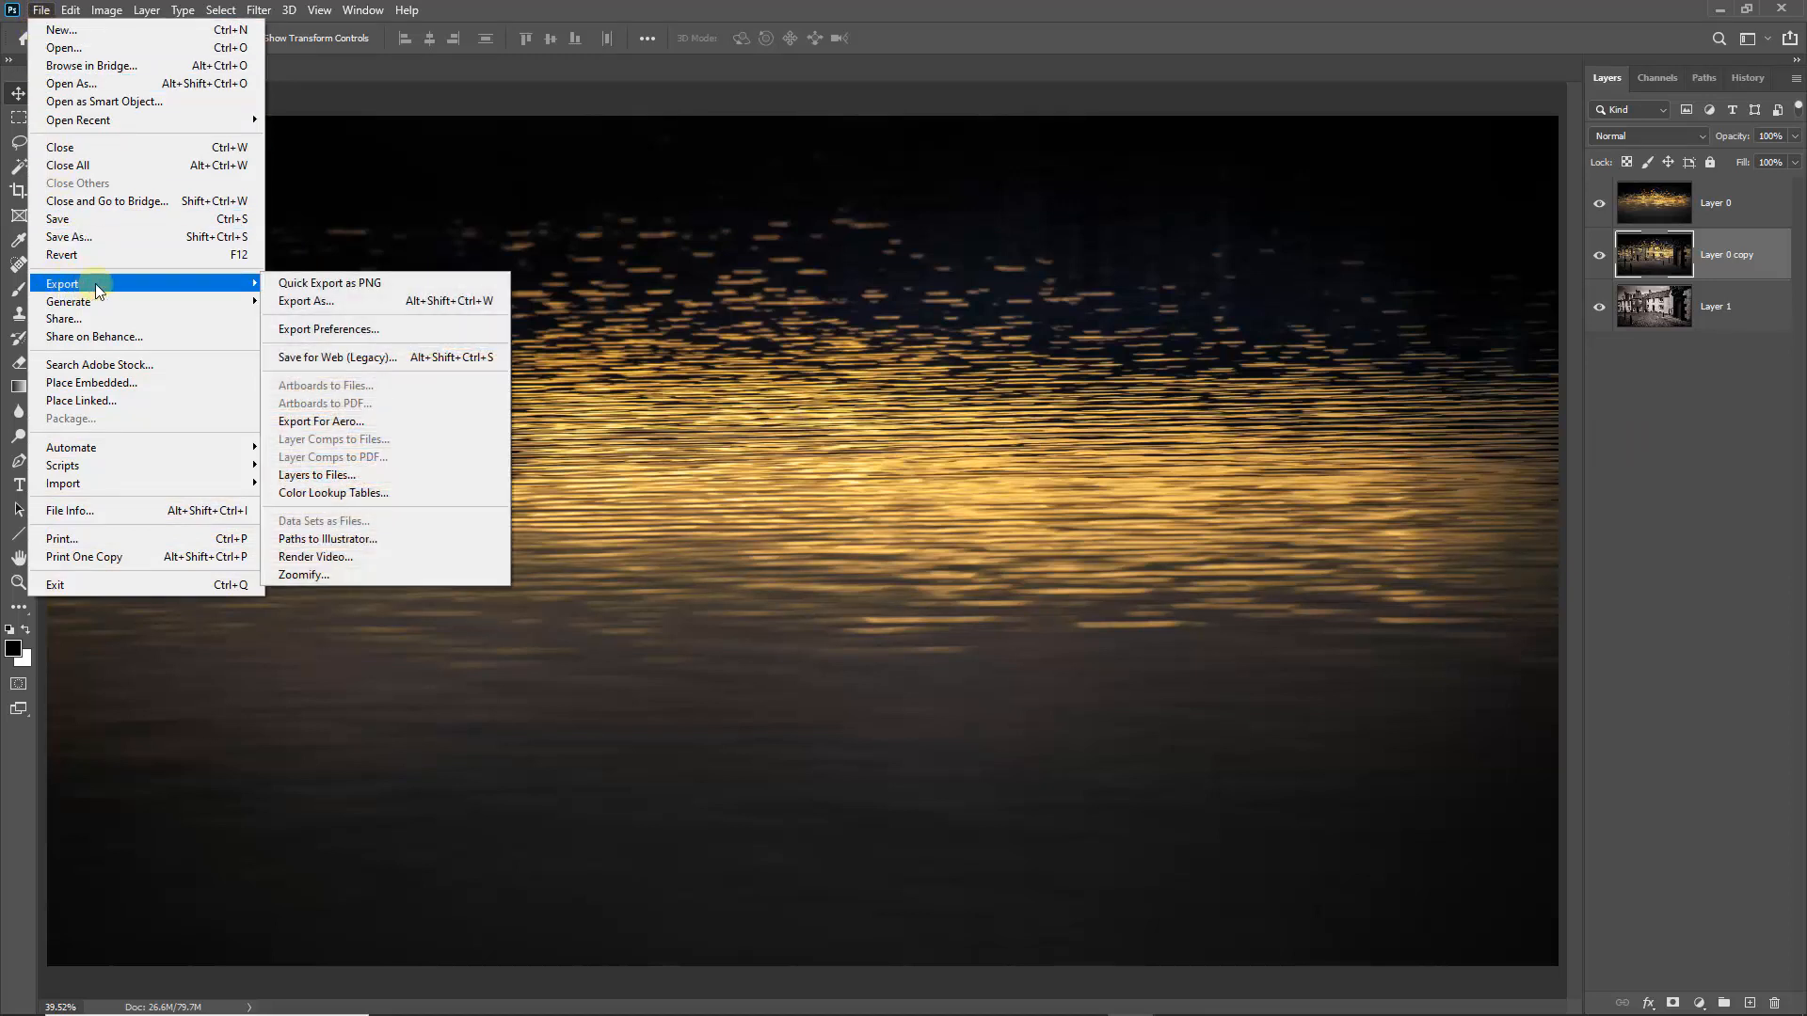
click(316, 484)
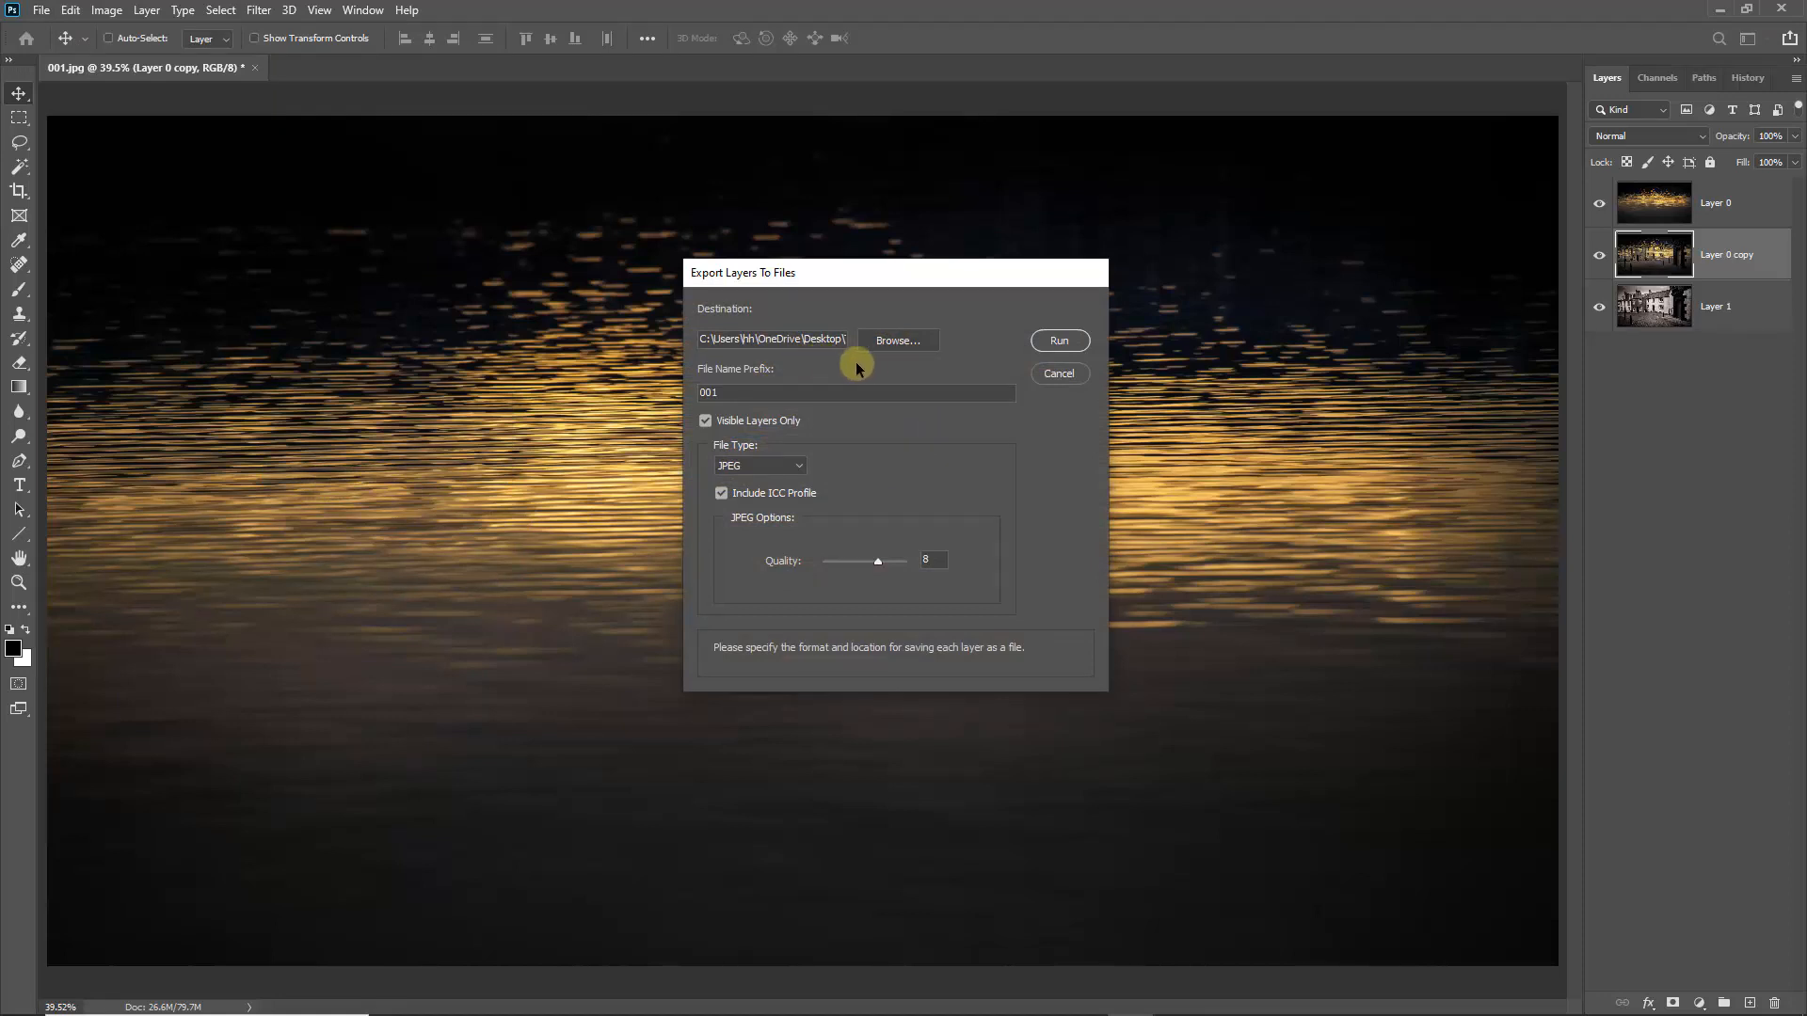
click(896, 342)
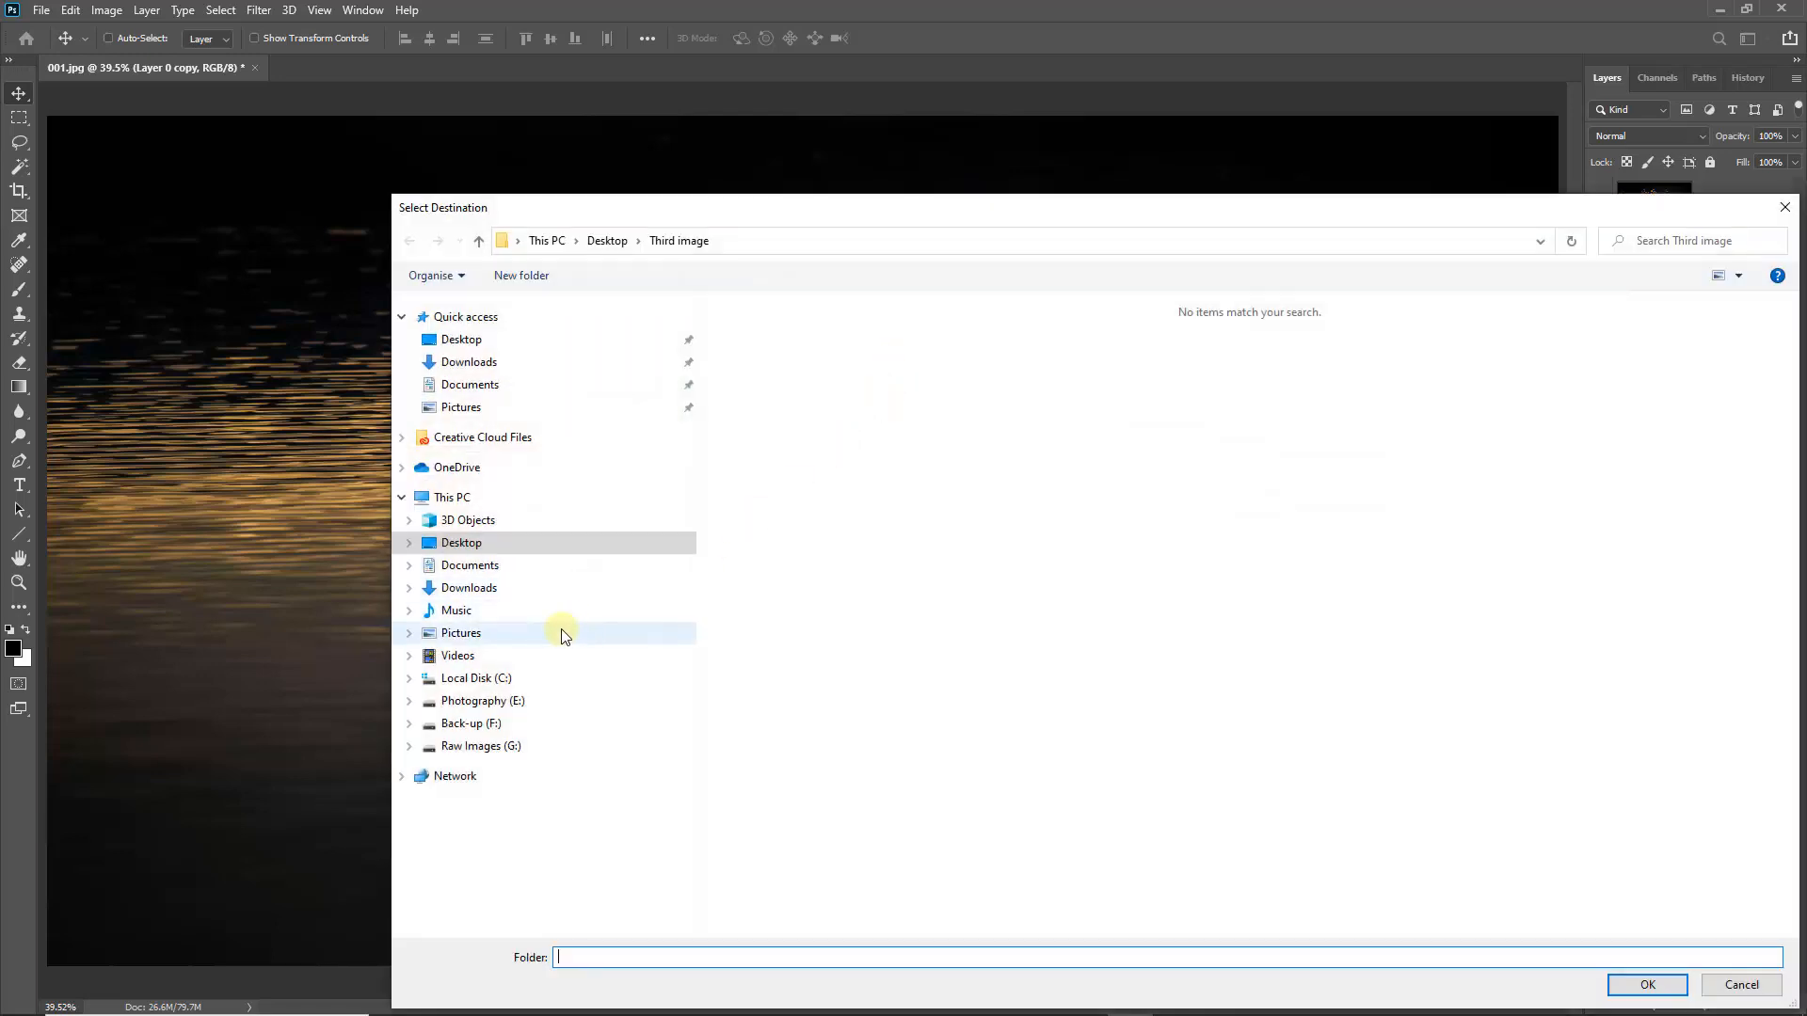
click(461, 543)
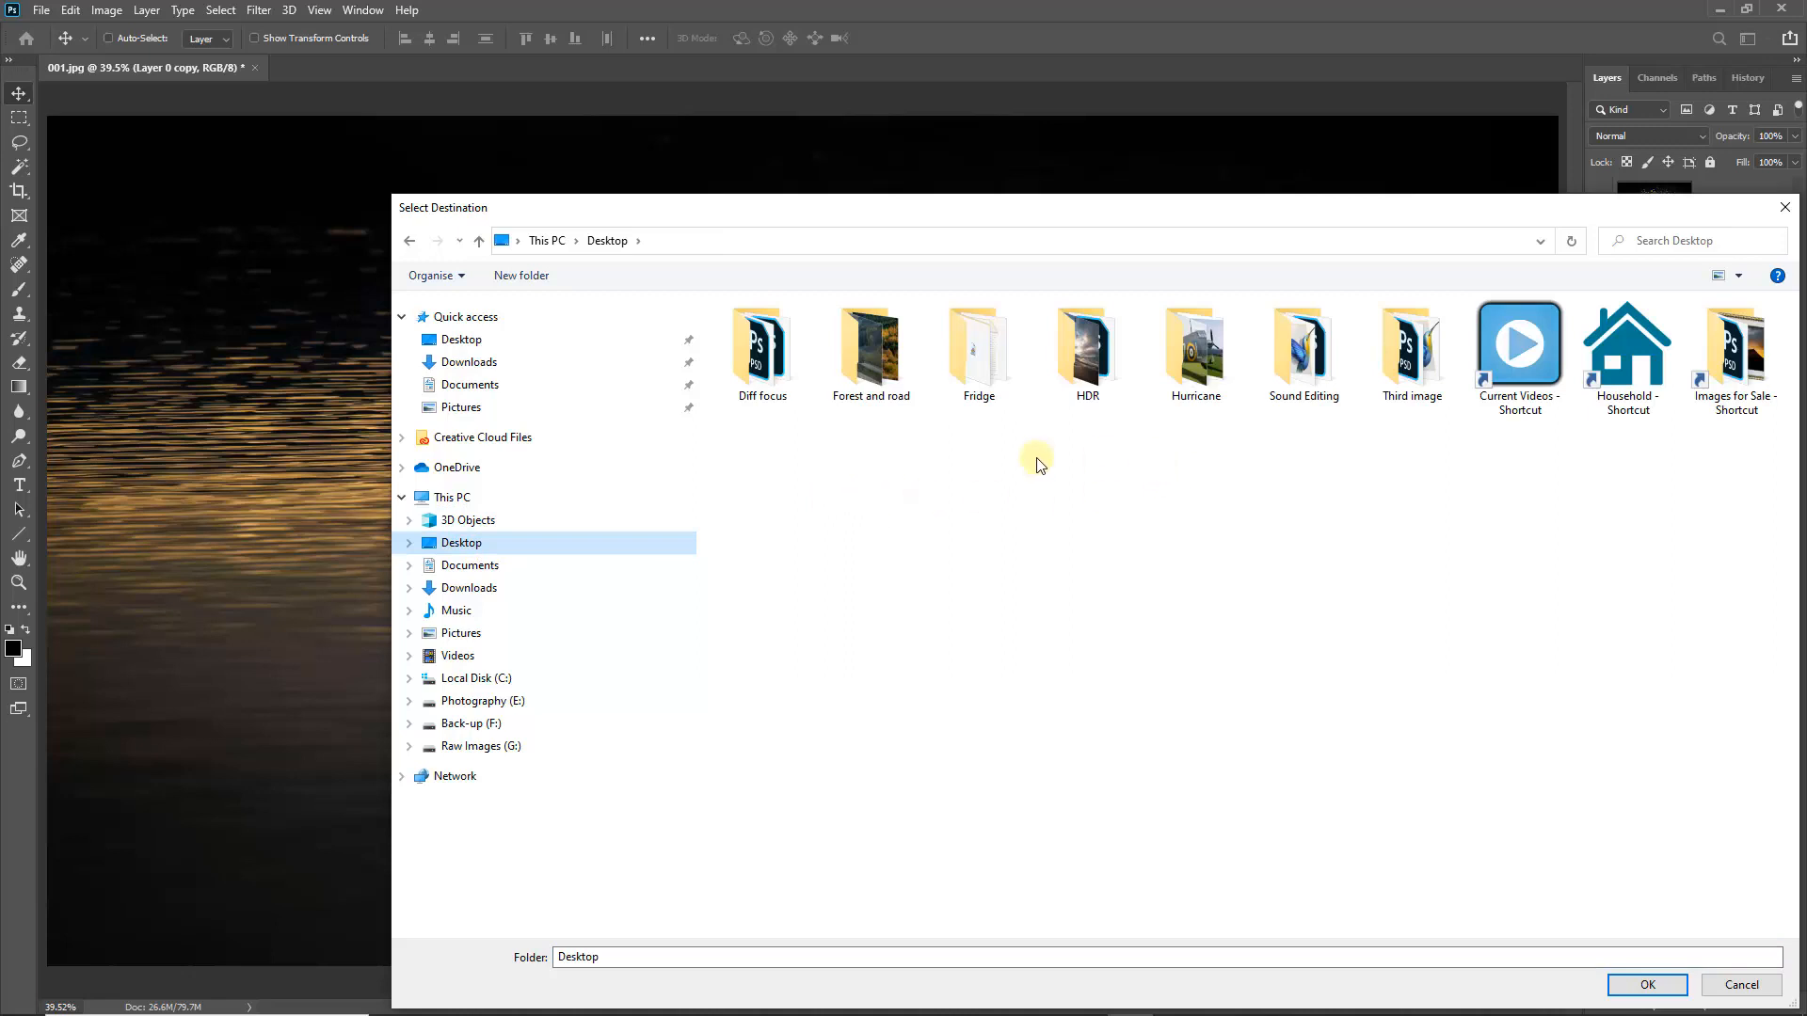
double_click(1412, 344)
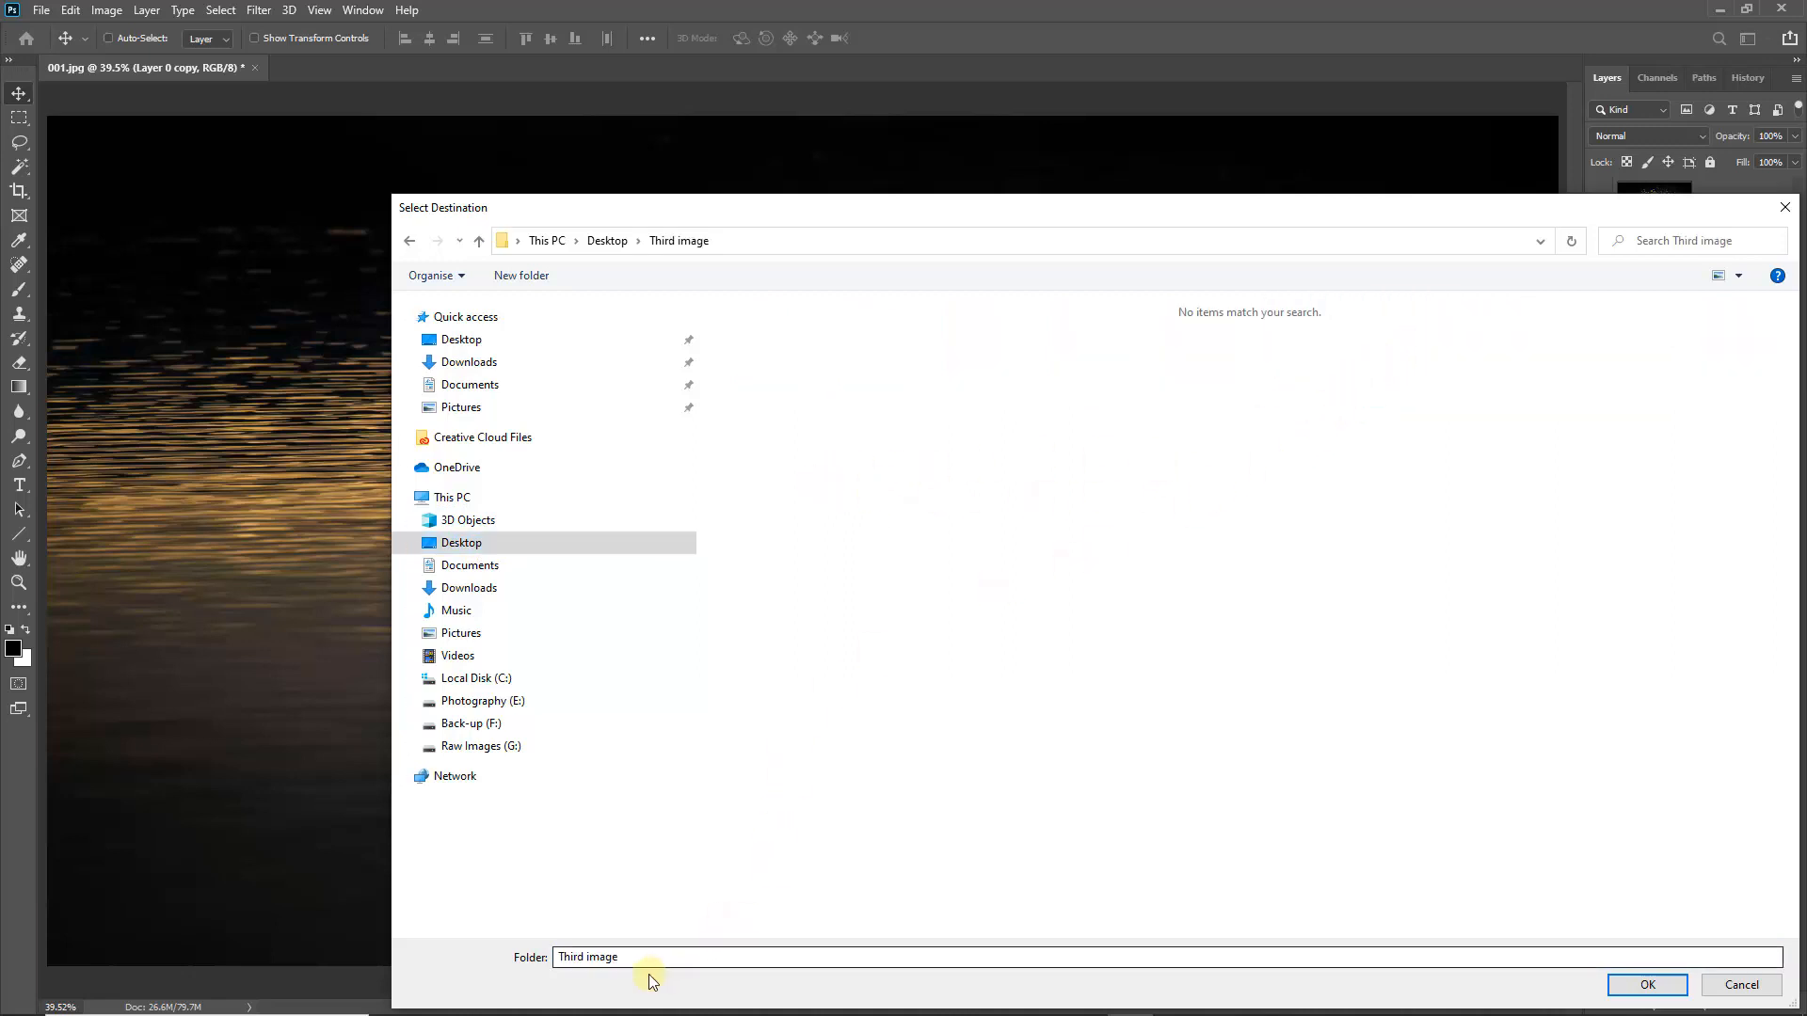
click(1645, 984)
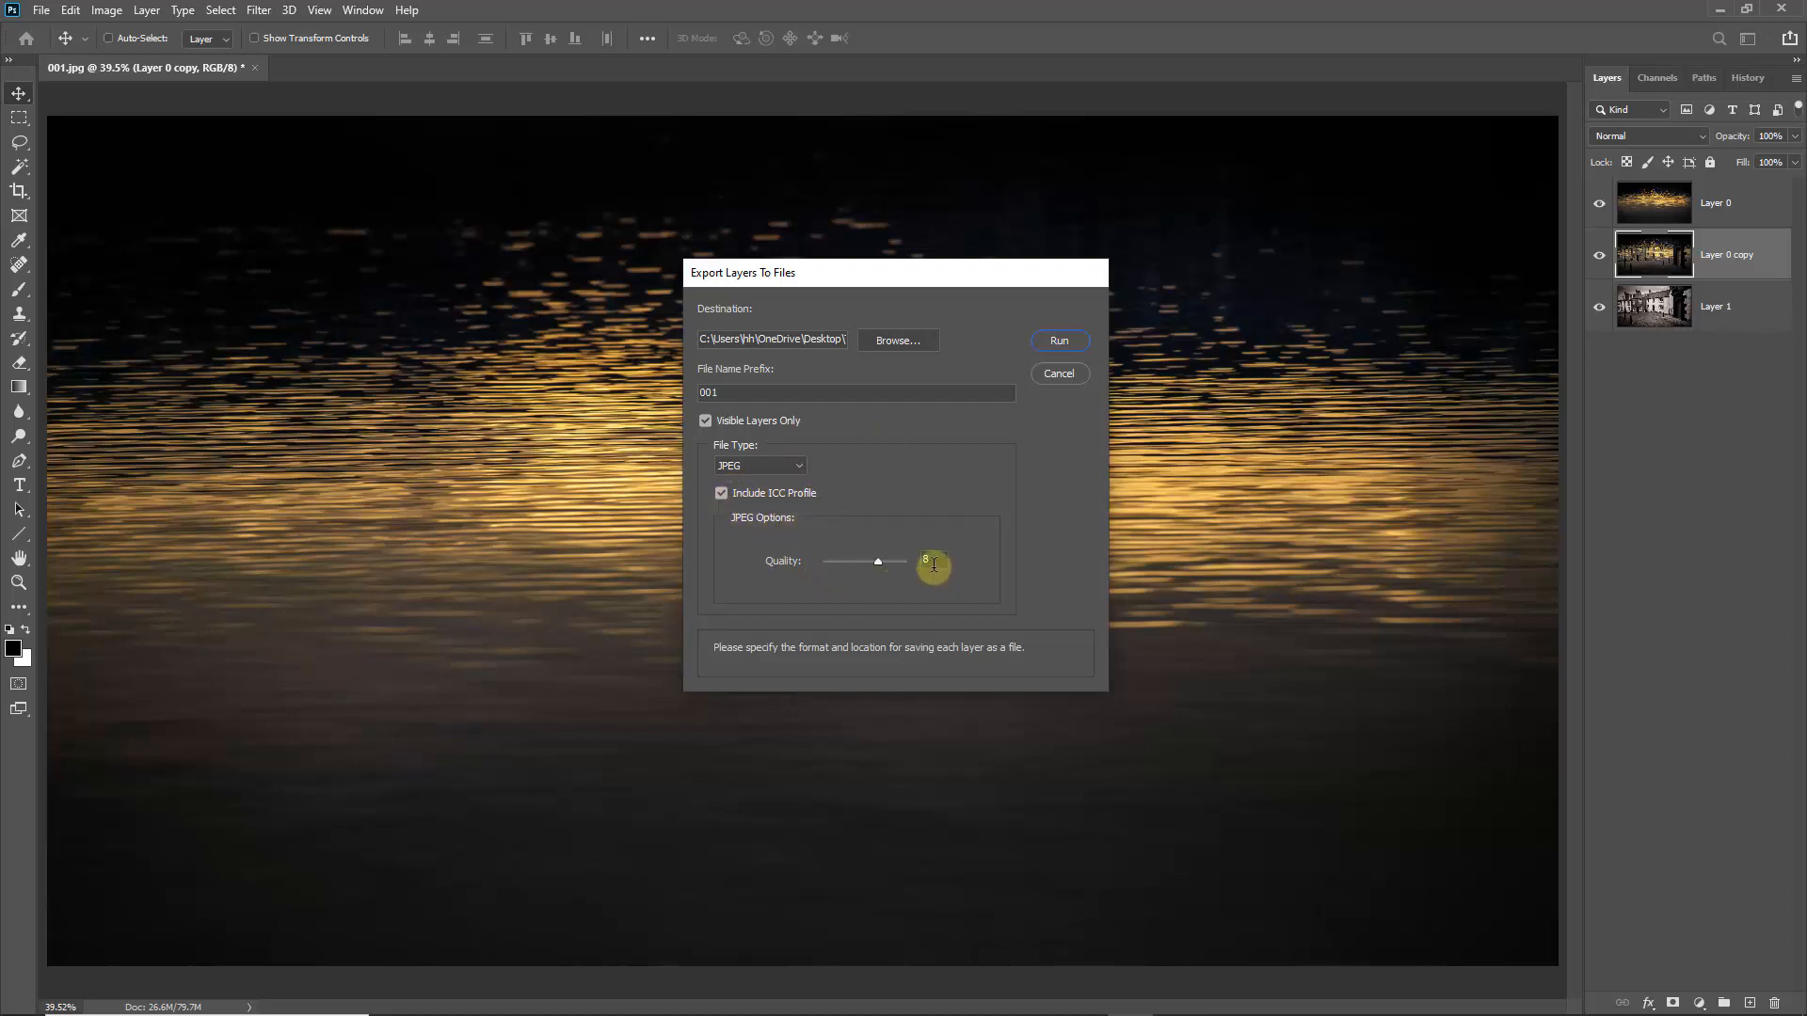
Step: Export the visible layers as JPEG files with prefix 001, quality 8 and the ICC profile included
click(1052, 341)
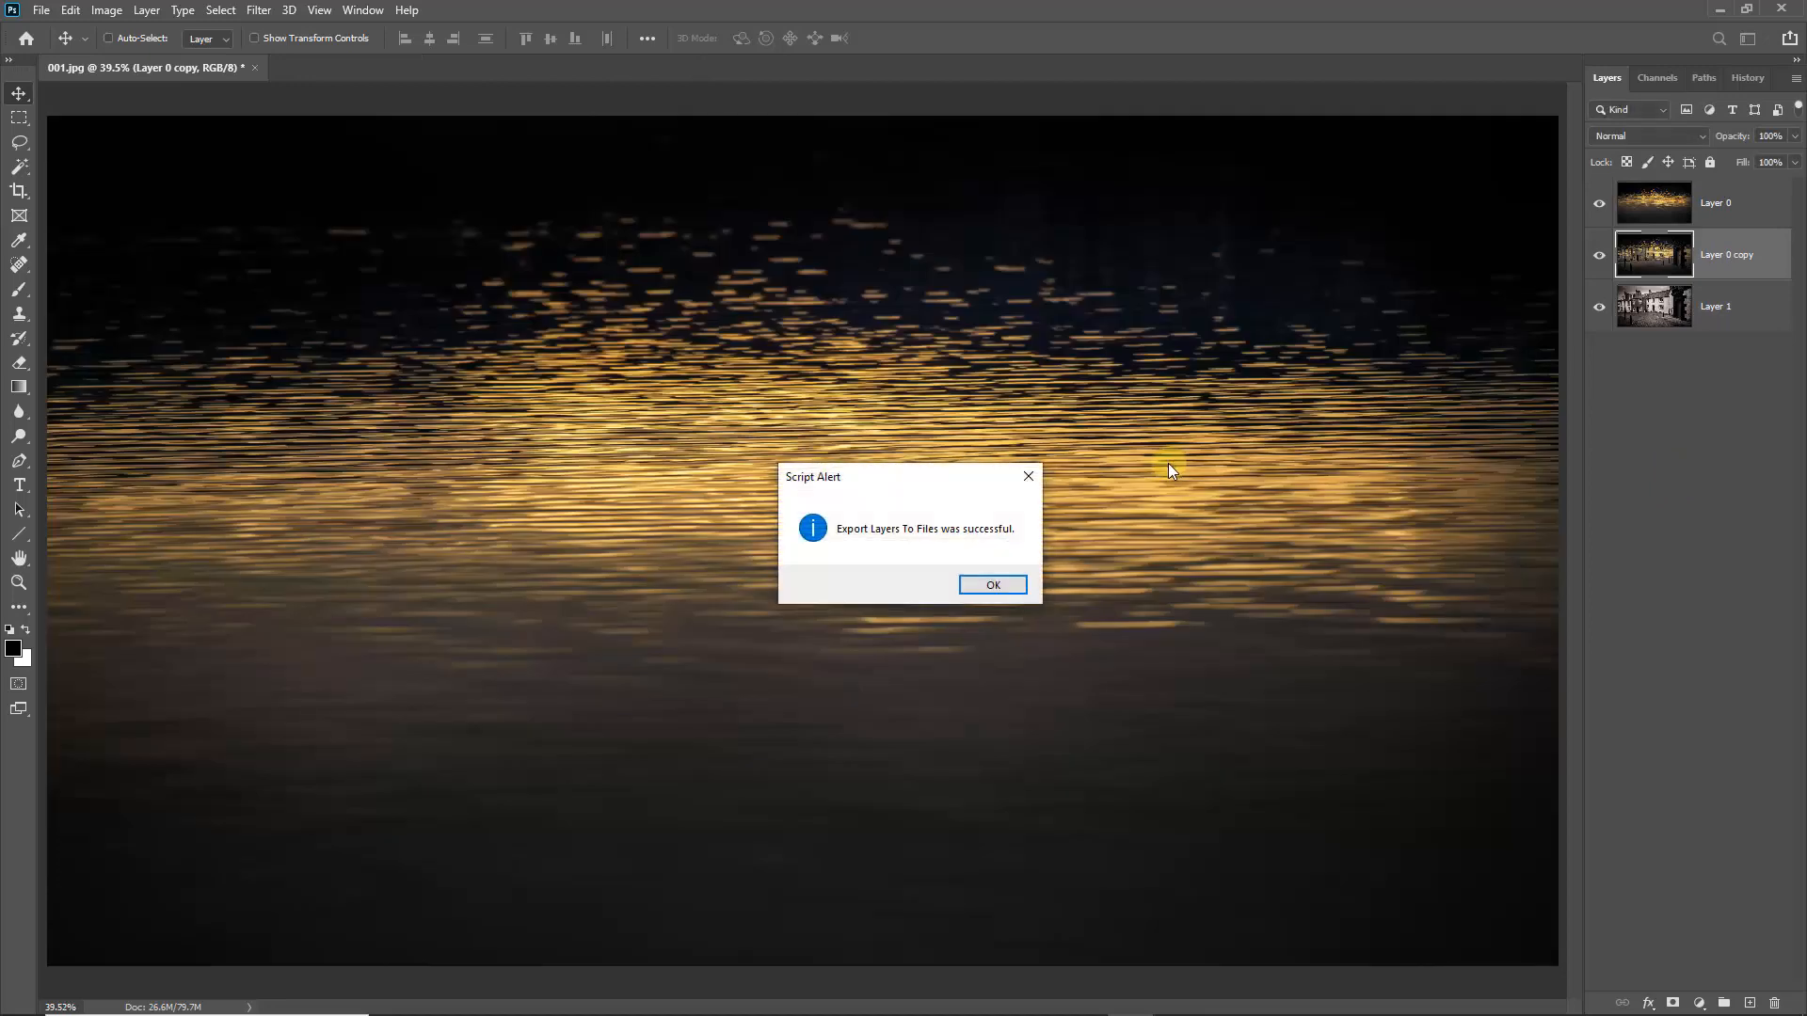
click(994, 587)
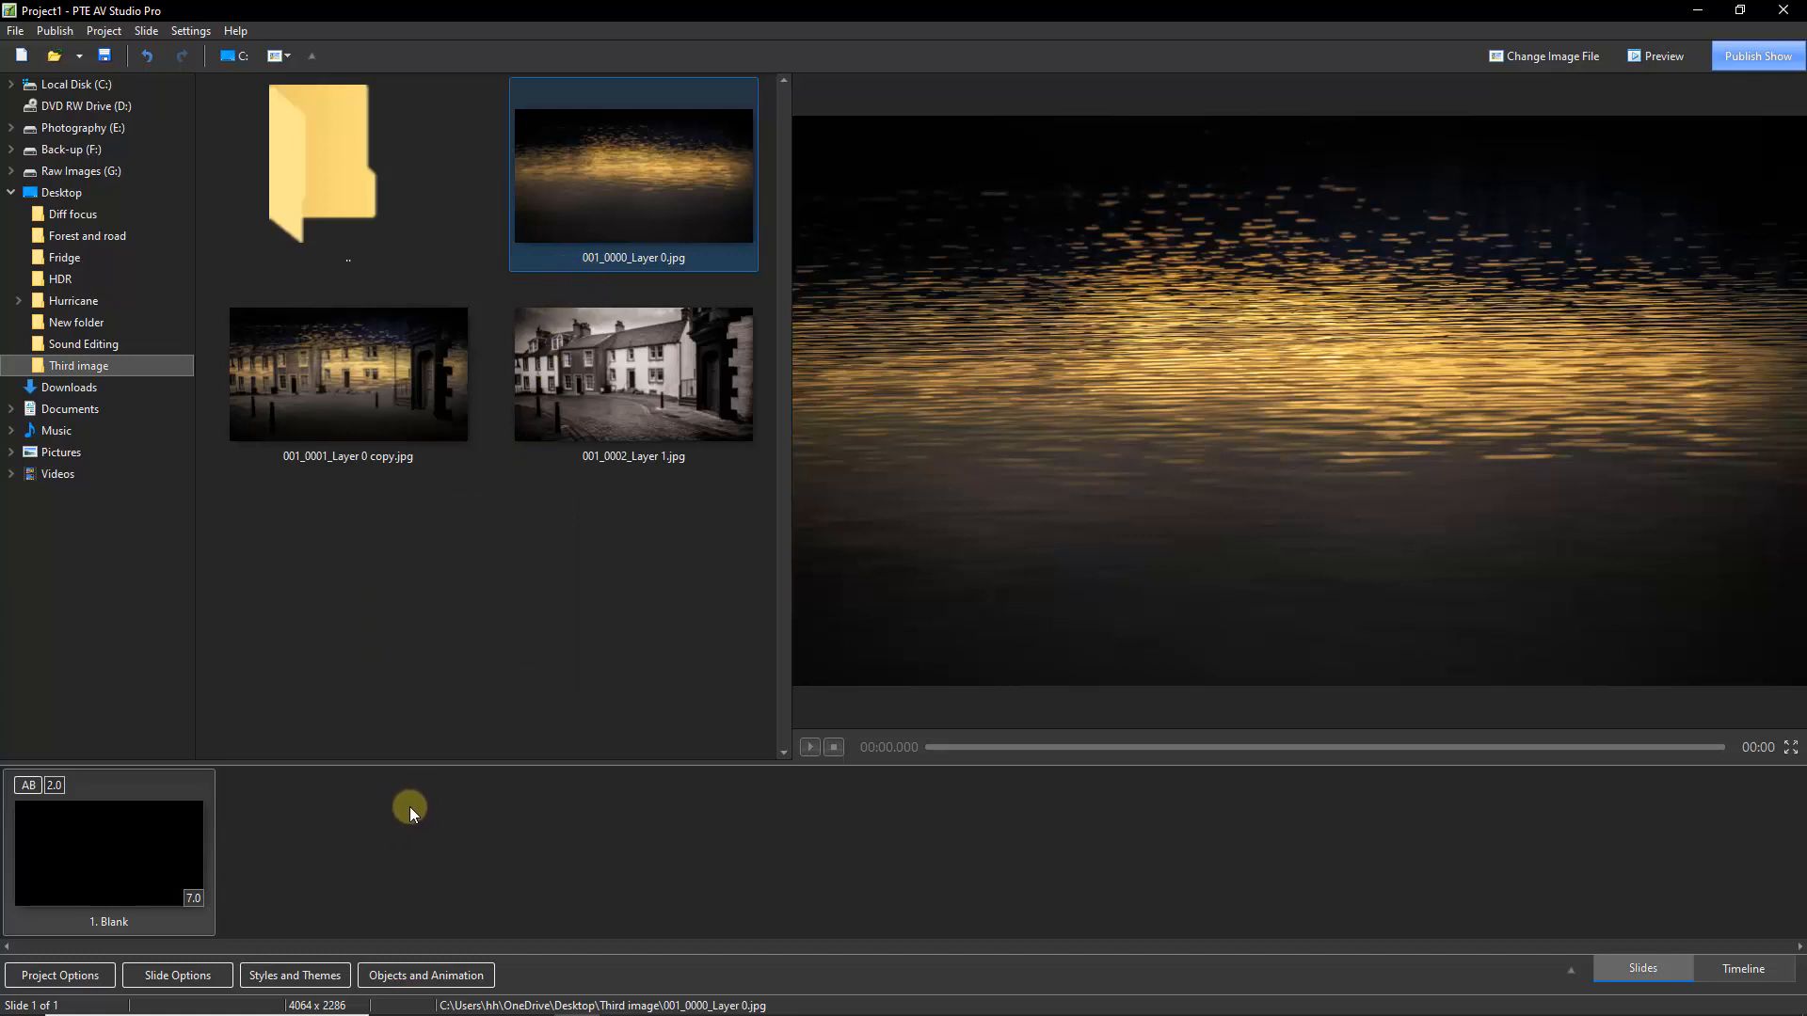
Step: In PTE AV Studio Pro, add 001_0000_Layer 0, 001_0001_Layer 0 copy and 001_0002_Layer 1 as slides in that order
double_click(630, 179)
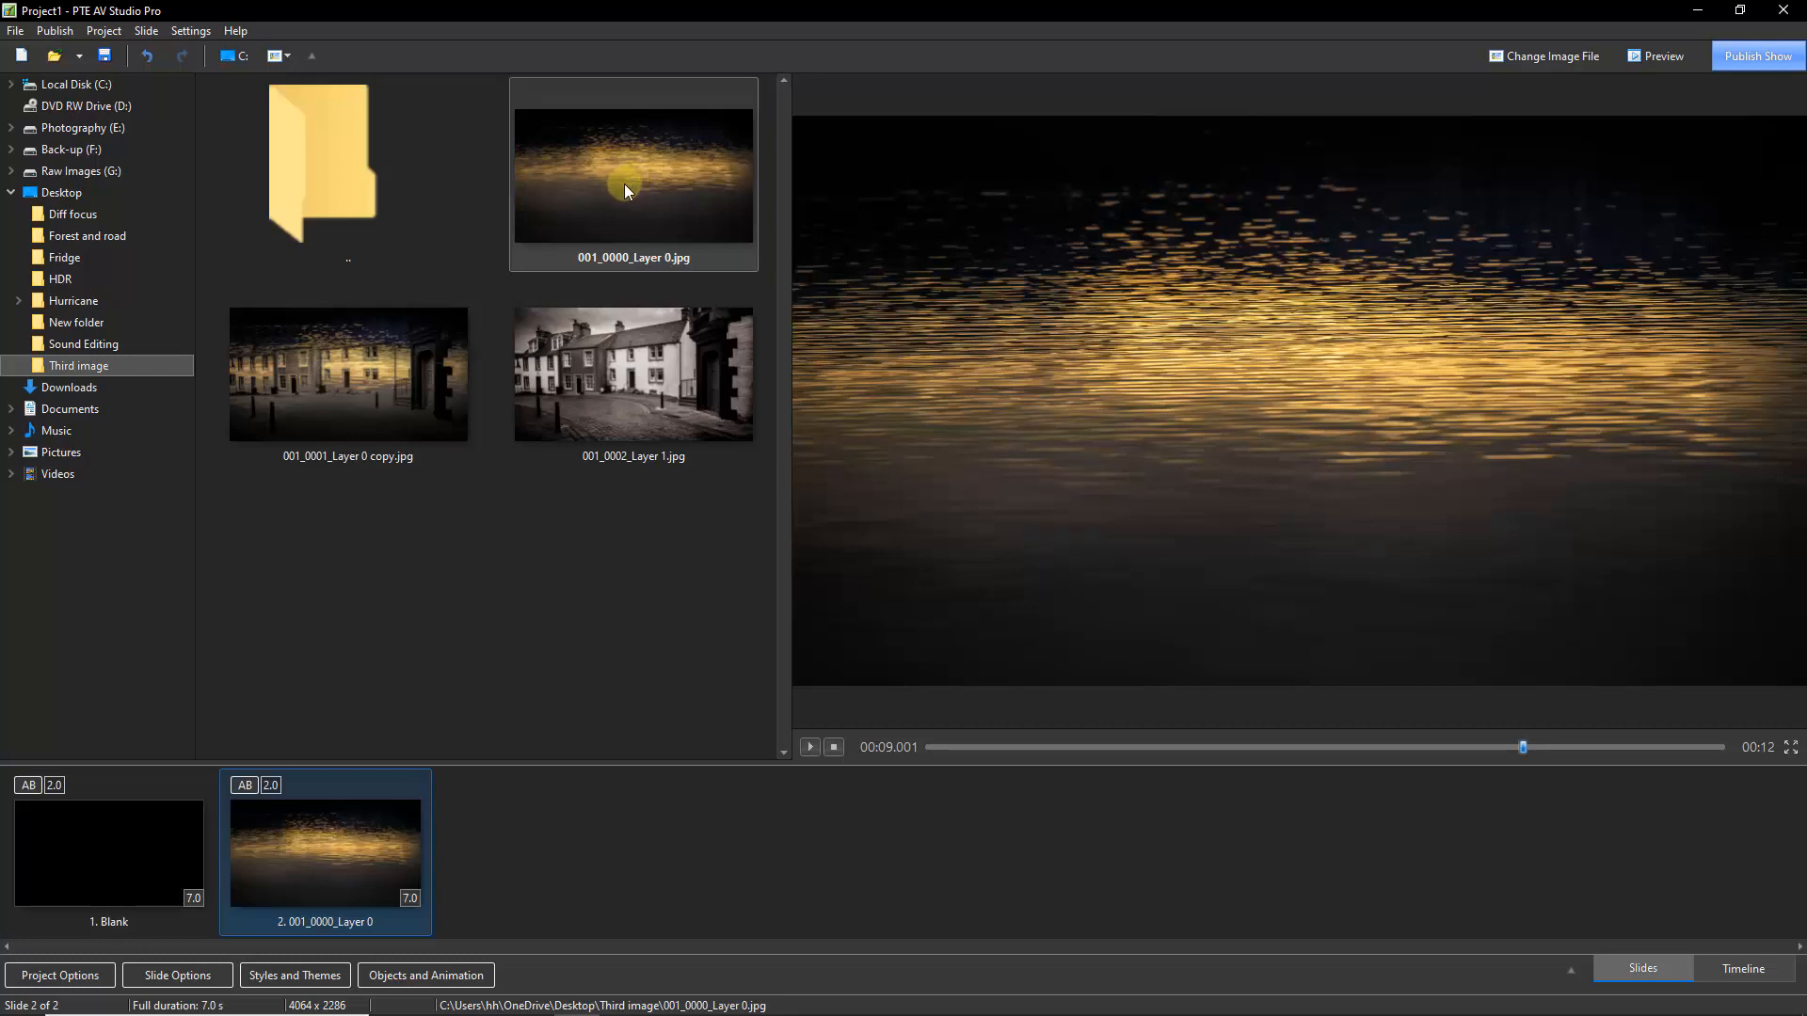
double_click(375, 360)
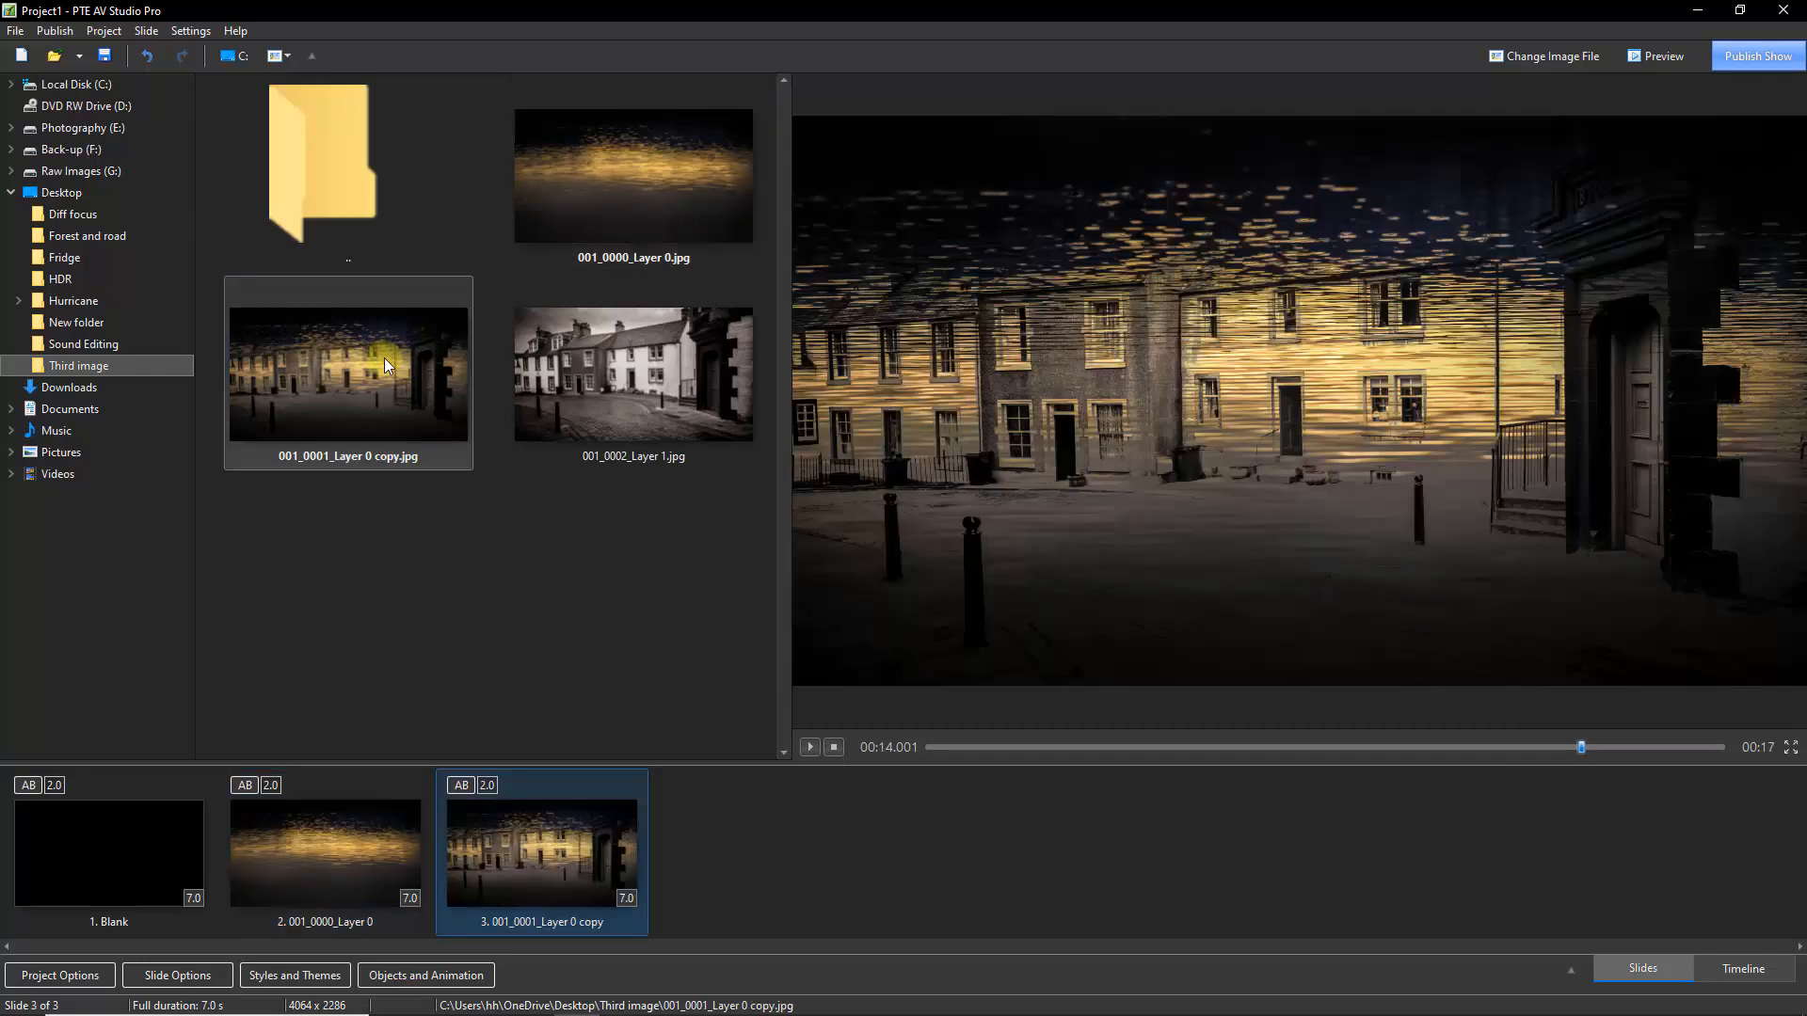
double_click(610, 353)
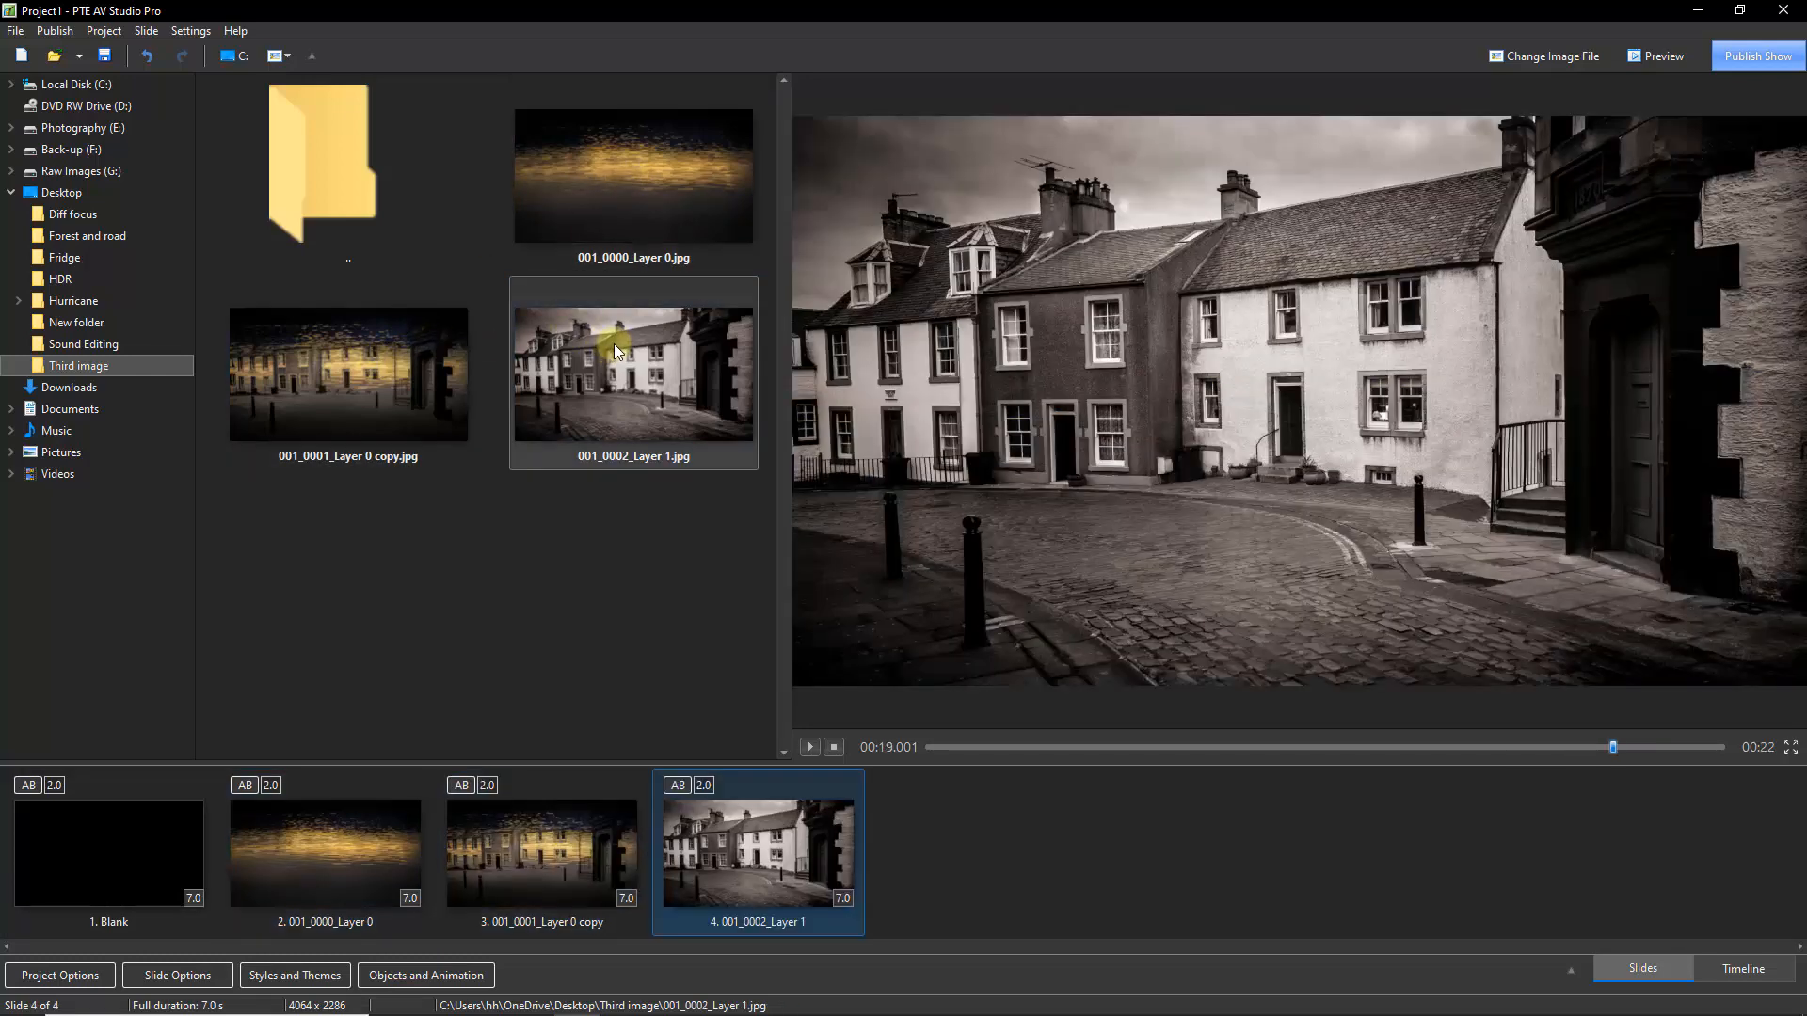
Step: On the timeline, lengthen the third slide's transition to about 5 seconds and start the fourth slide at about 17 seconds
click(1736, 969)
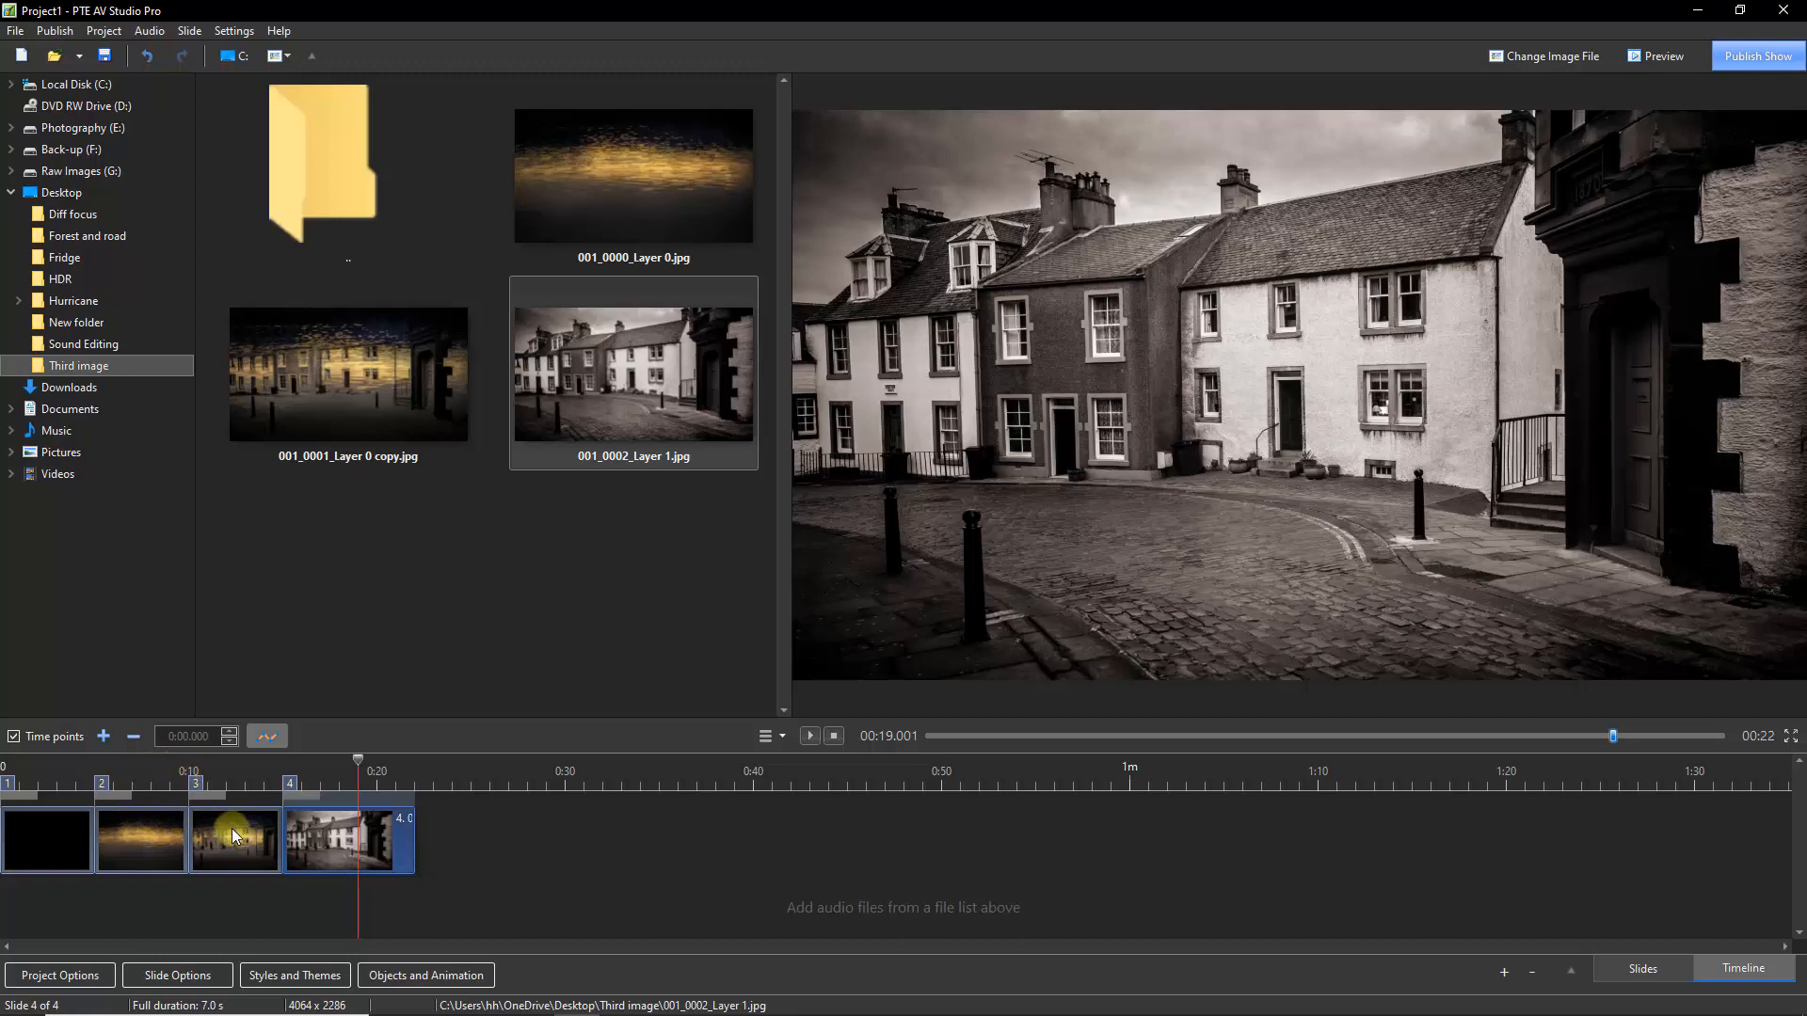
drag(325, 854, 472, 852)
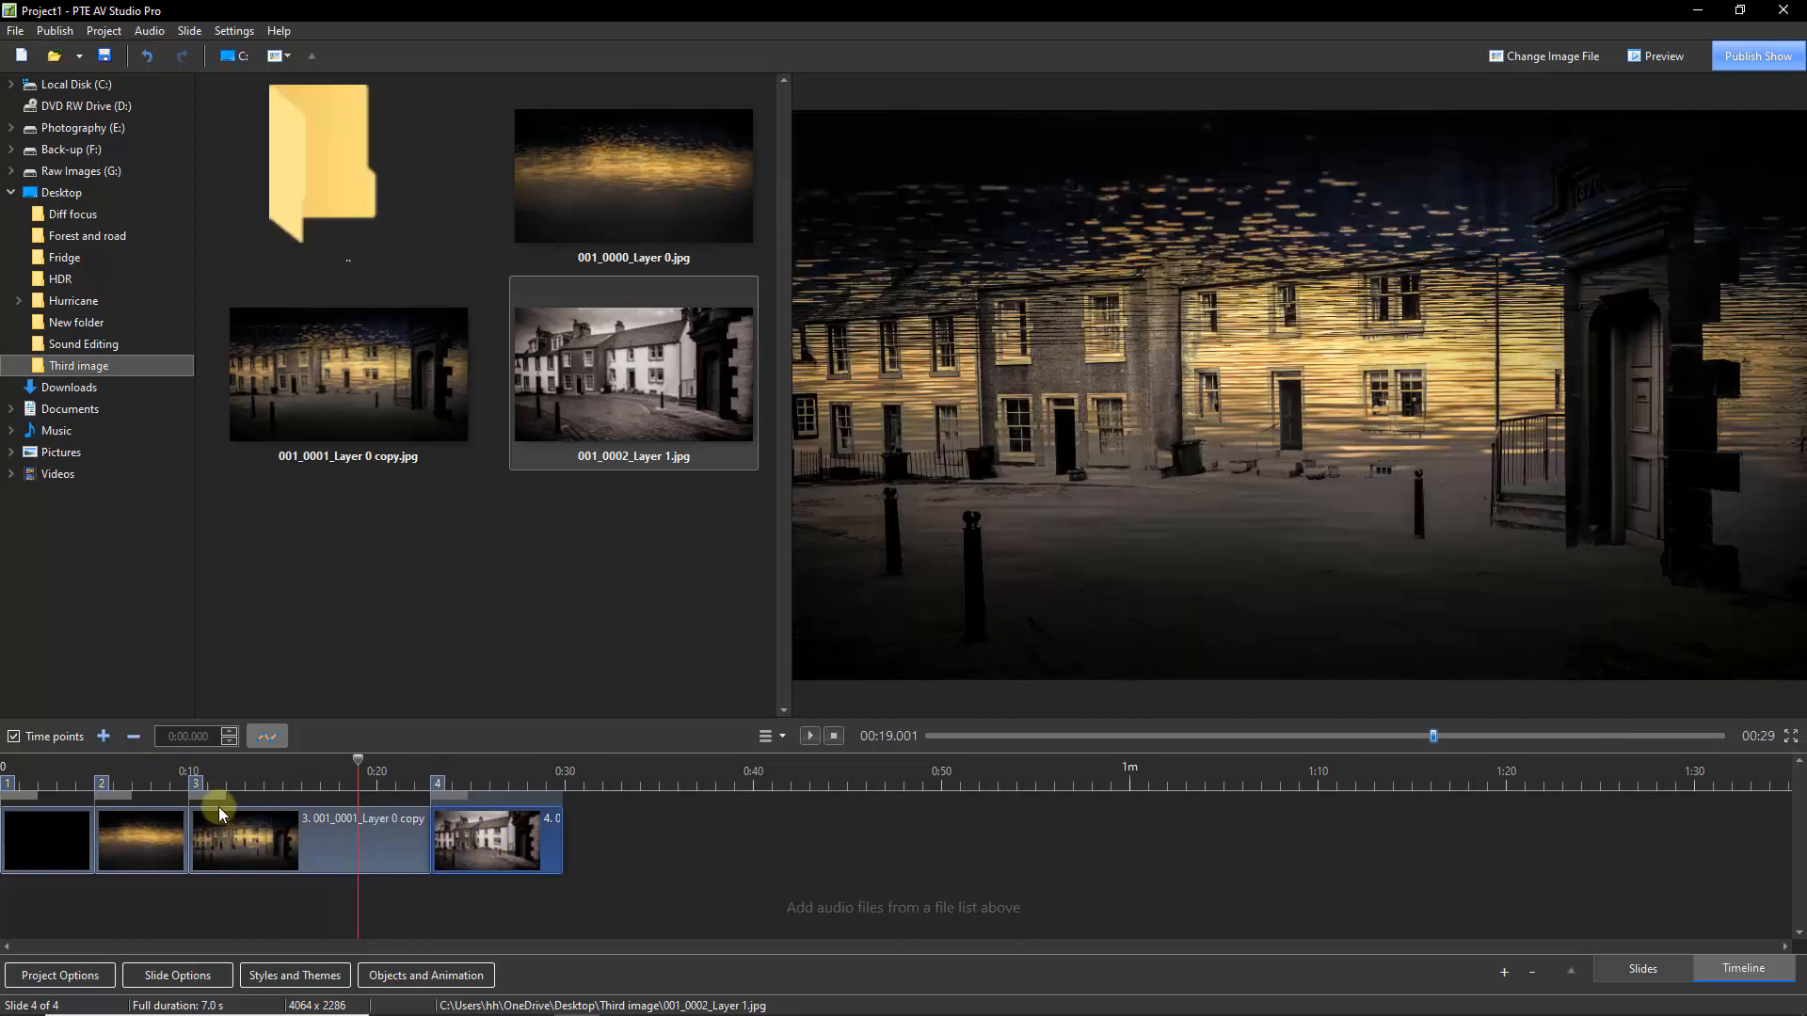
drag(226, 794, 282, 802)
mouse_move(438, 787)
mouse_down()
mouse_move(332, 802)
mouse_move(395, 800)
mouse_move(394, 821)
mouse_up()
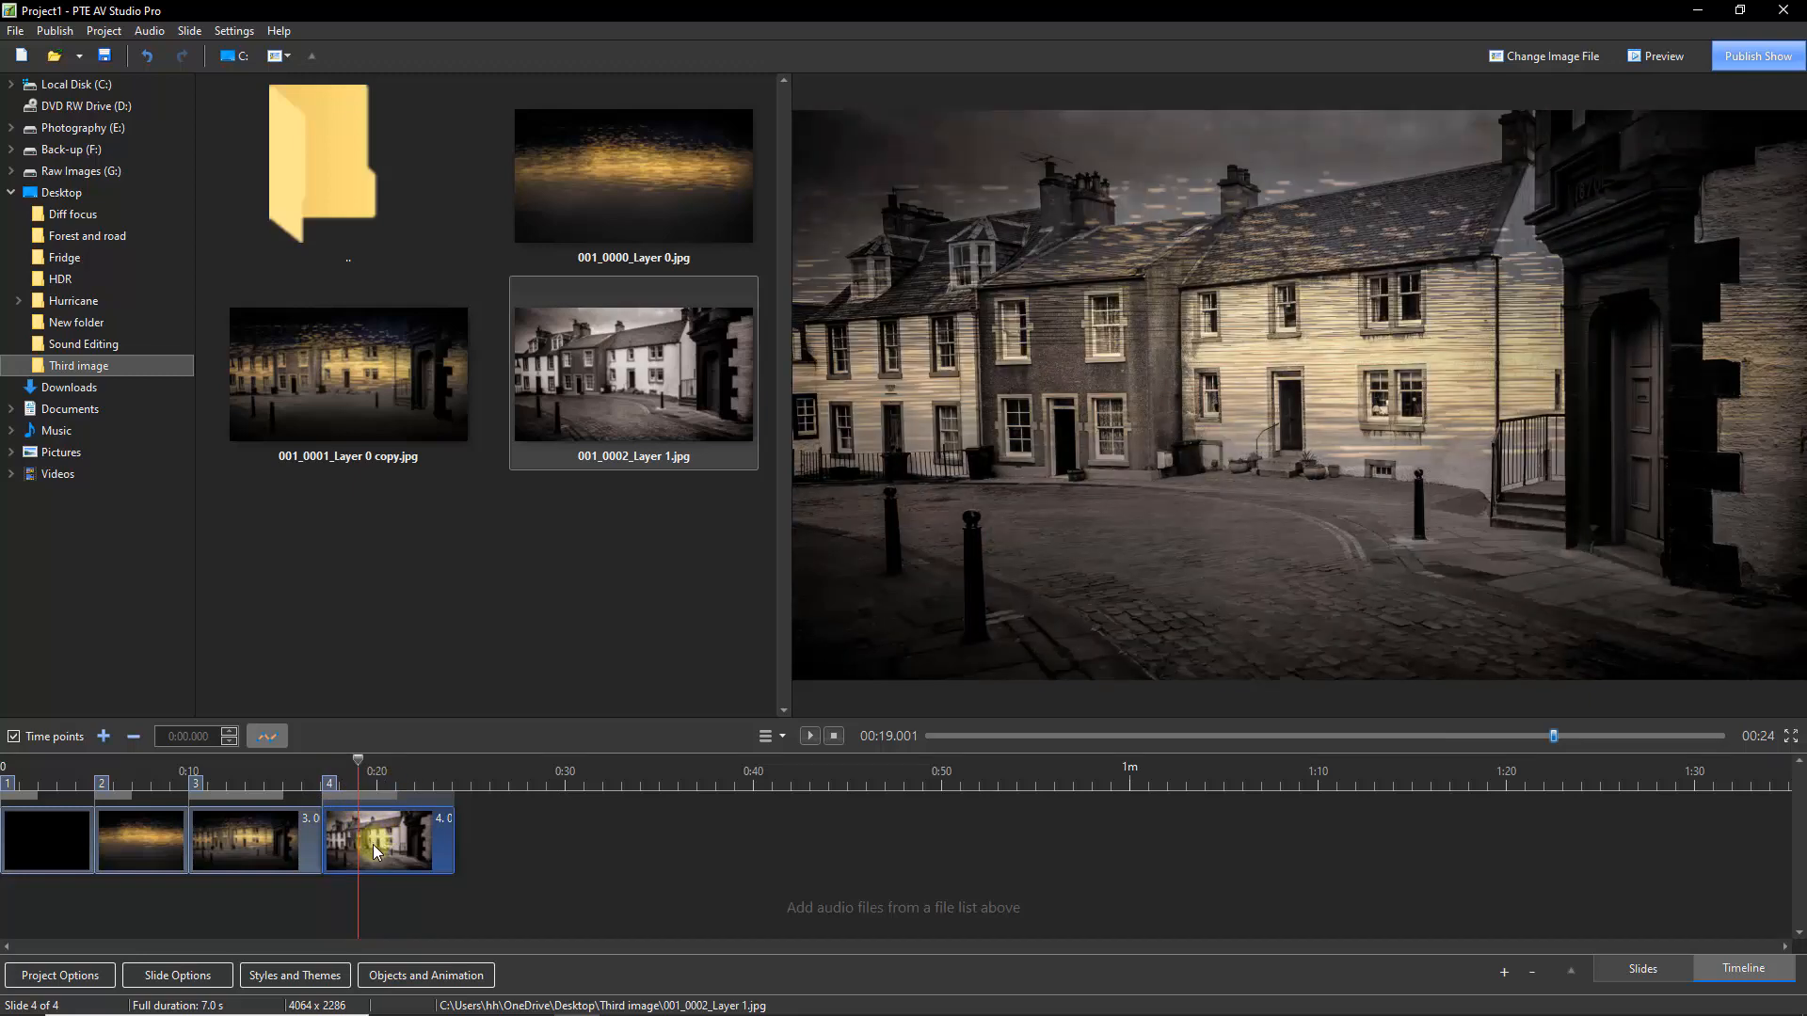
Step: Play the slide sequence from about 4 seconds in to check the timing of the transitions
click(77, 765)
key(space)
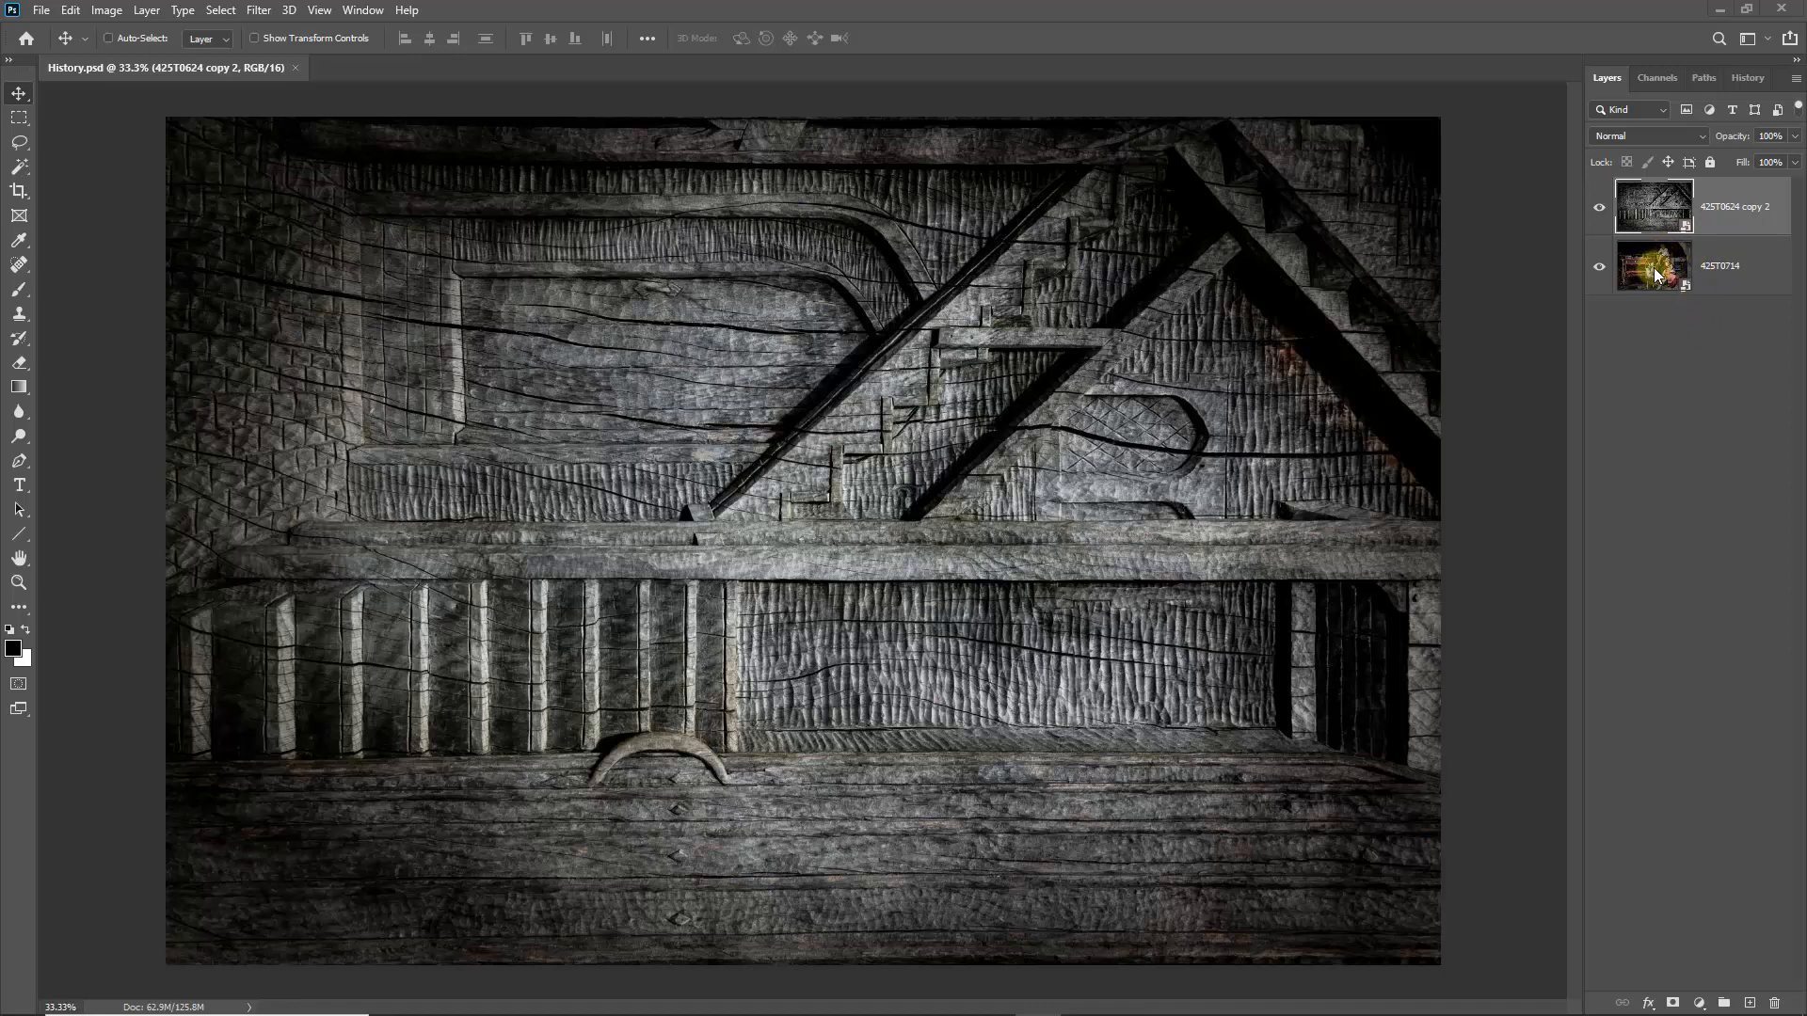
Step: In Photoshop's History.psd, hide the top wood-texture layer to examine the group photo beneath, and show it again
click(1600, 207)
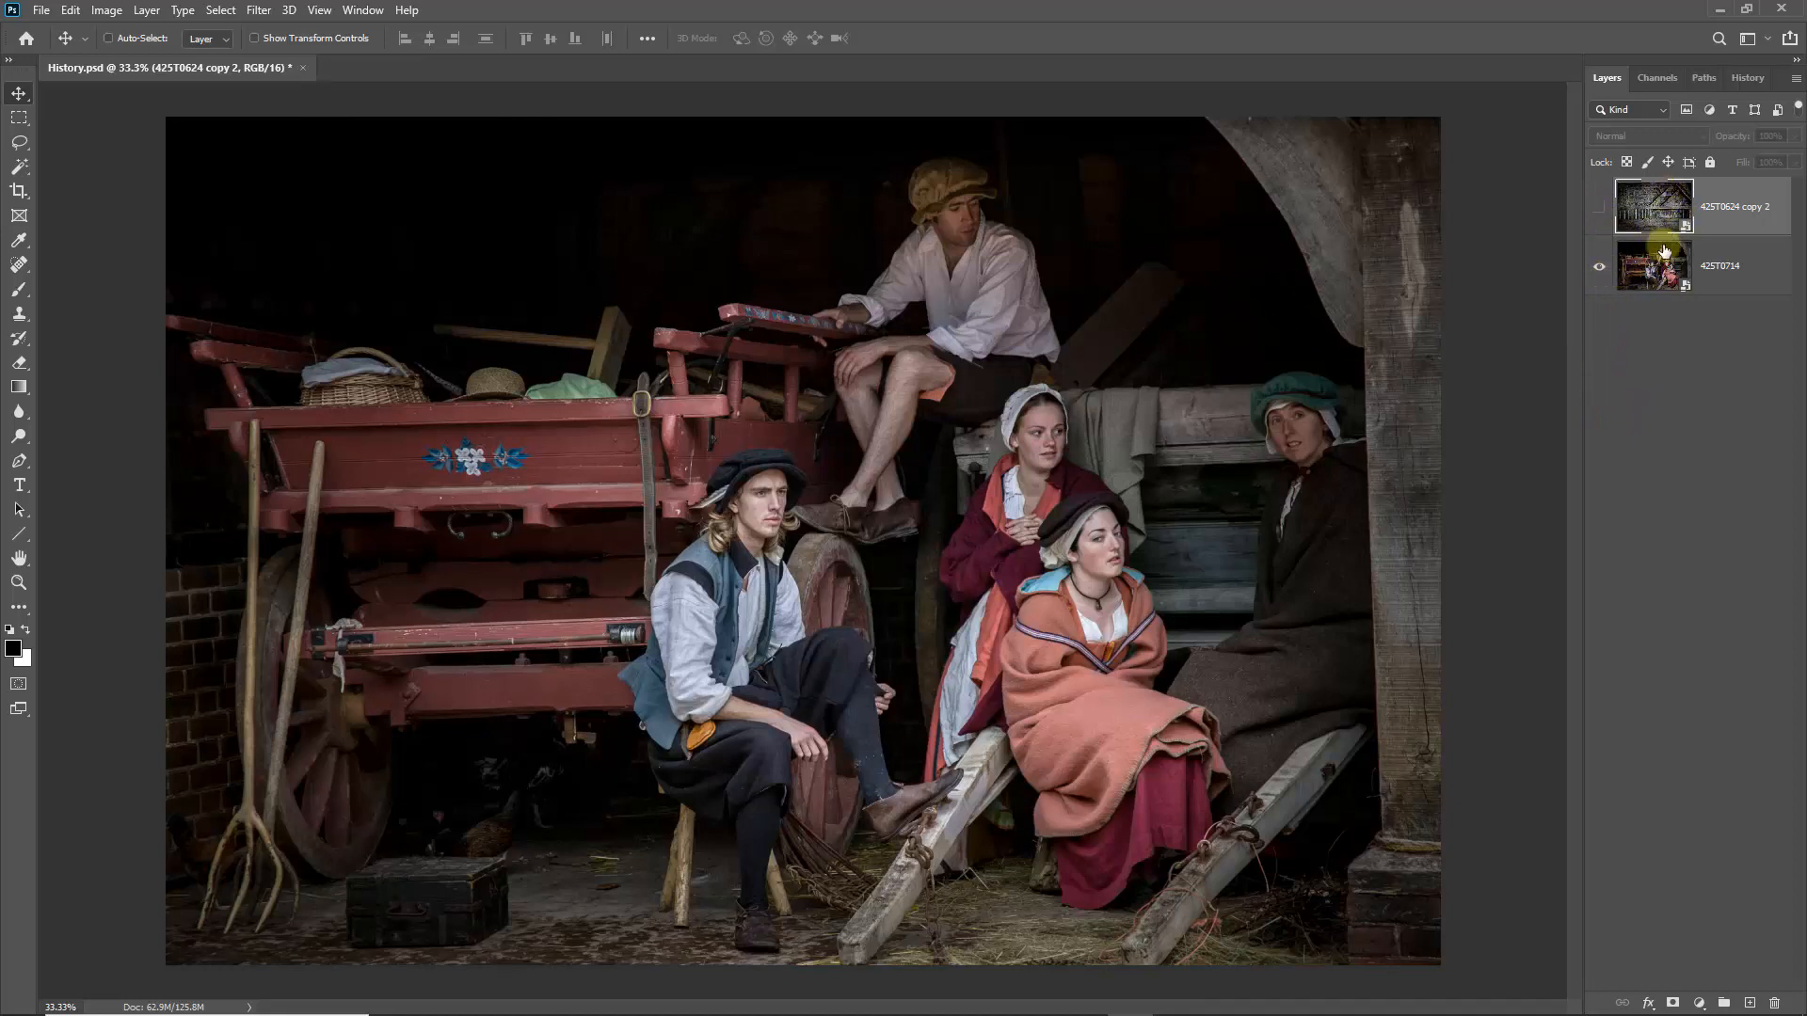
click(1597, 208)
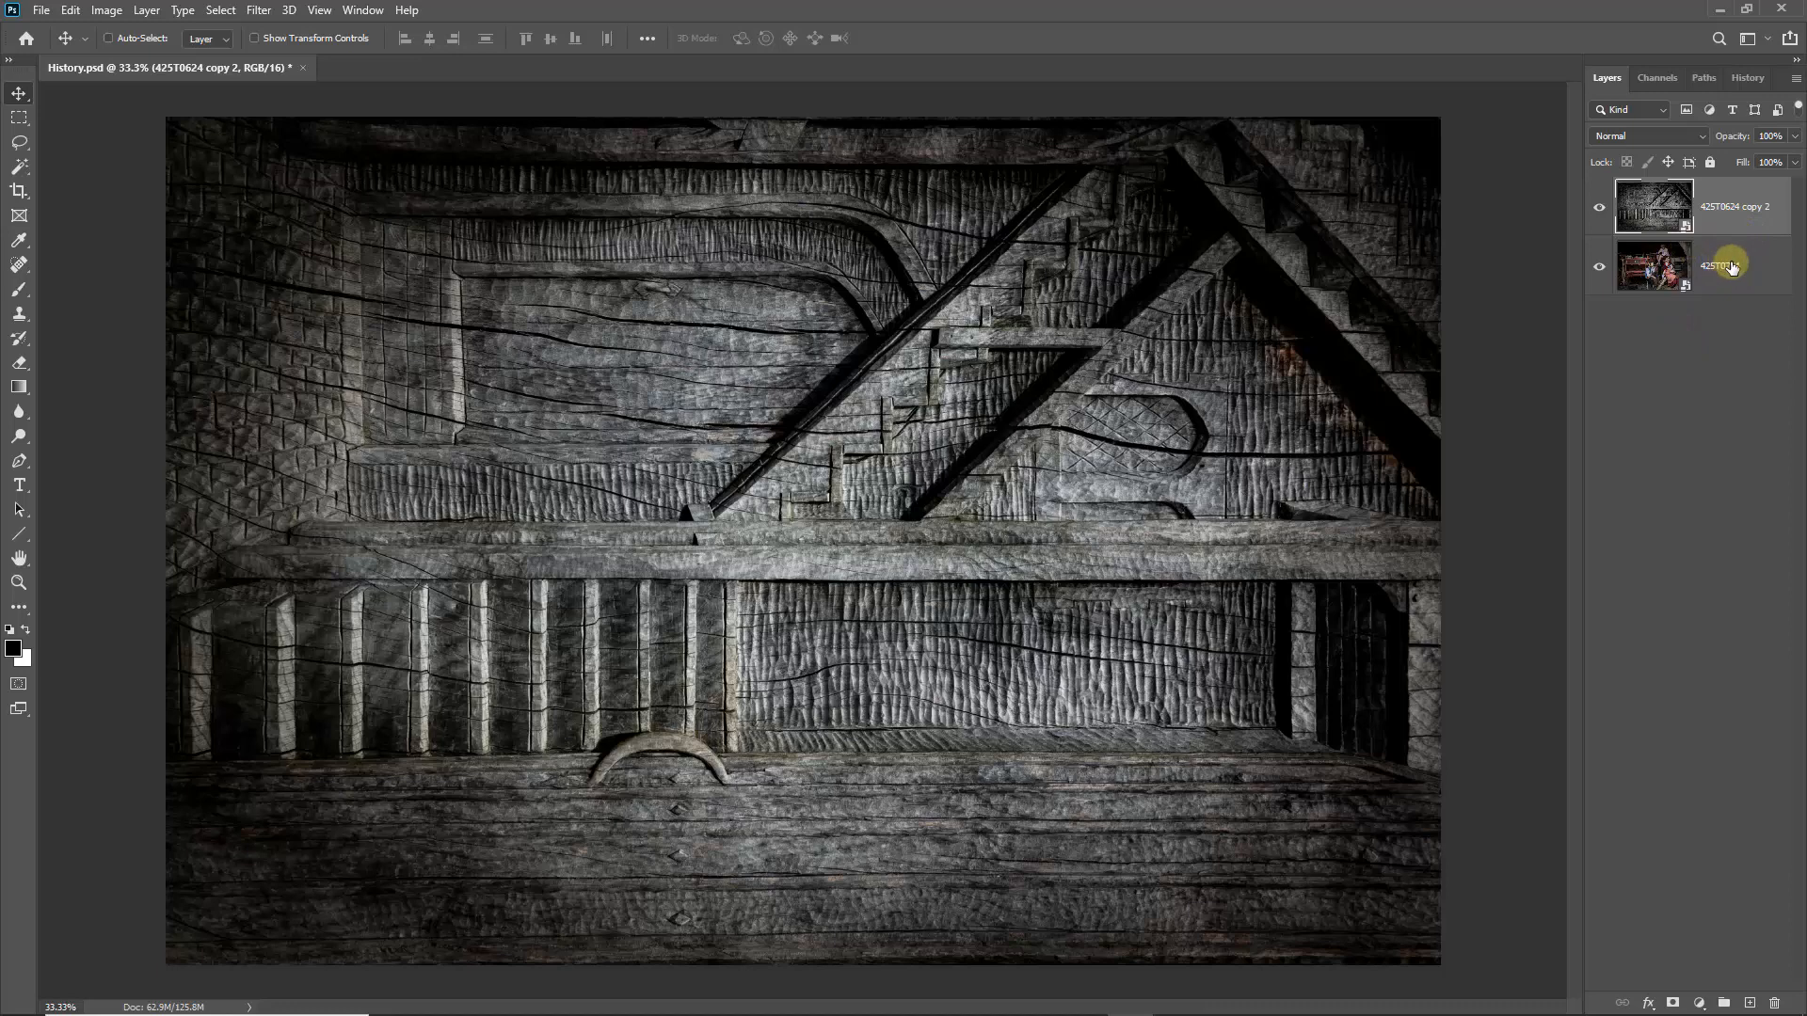
Step: Duplicate both layers as new smart objects via copy and place the group photo's copy directly beneath the top wood-texture copy
right_click(1746, 205)
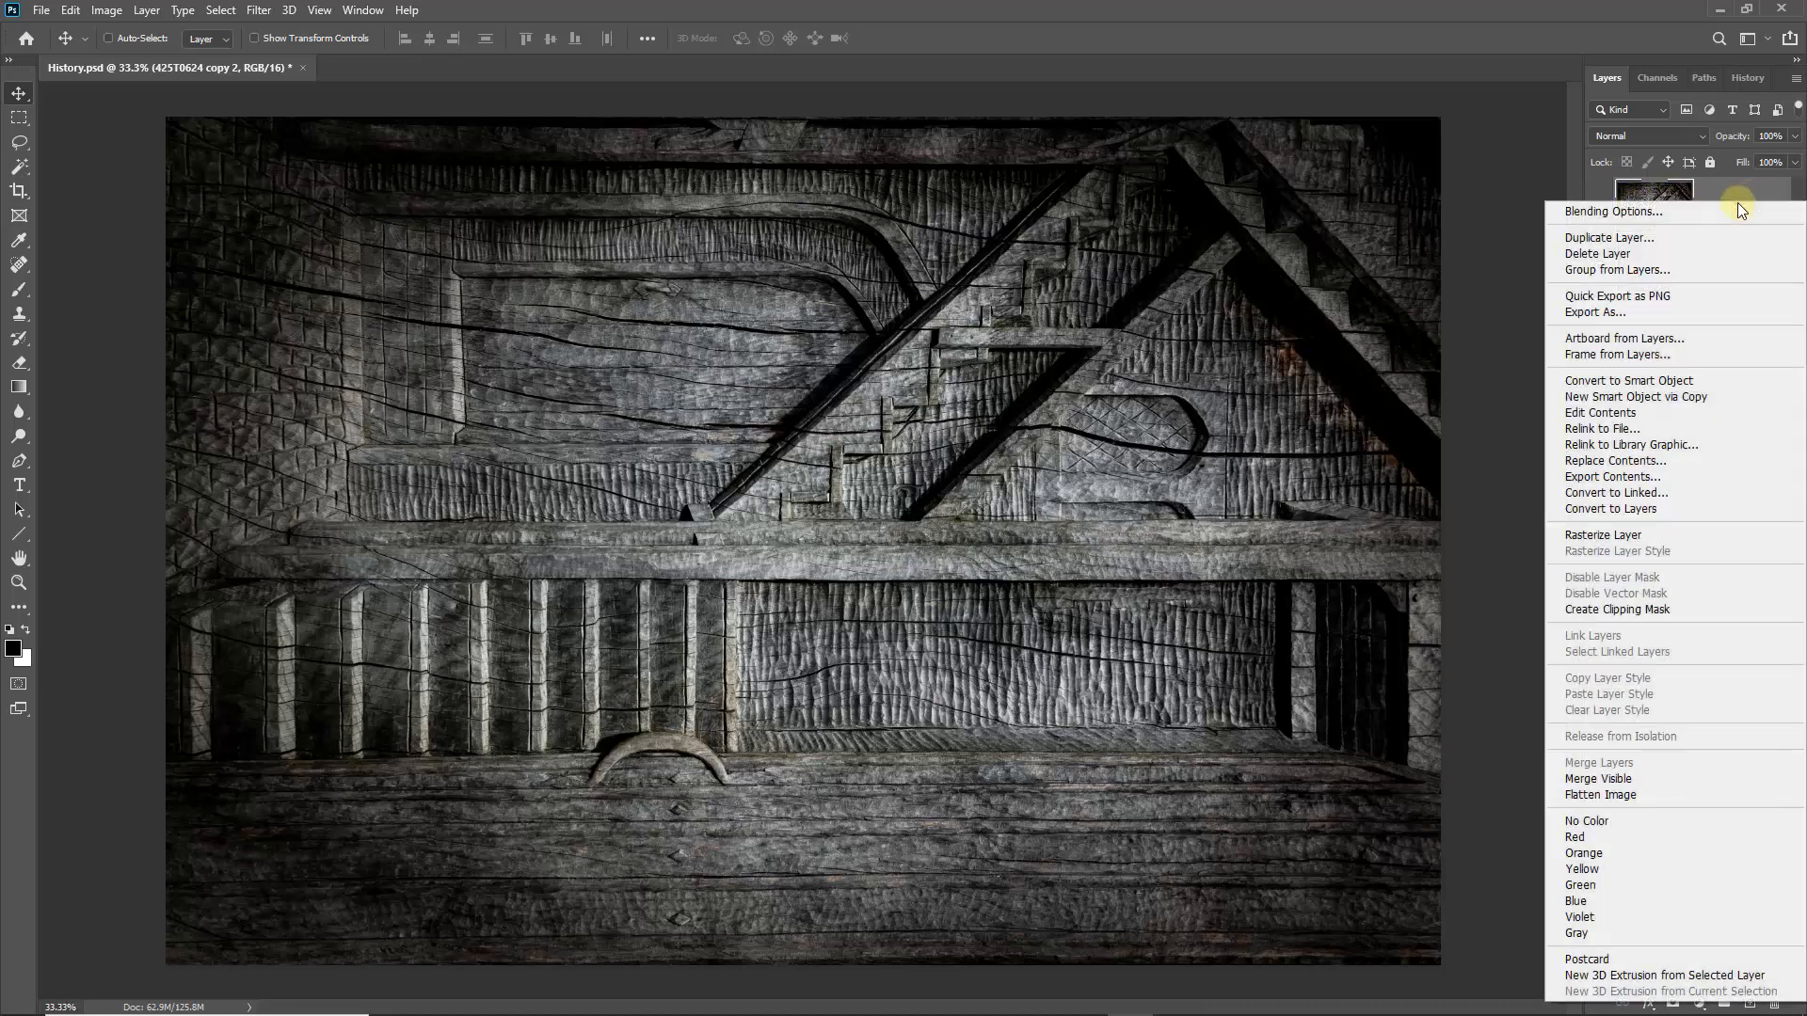
click(1633, 399)
click(1725, 329)
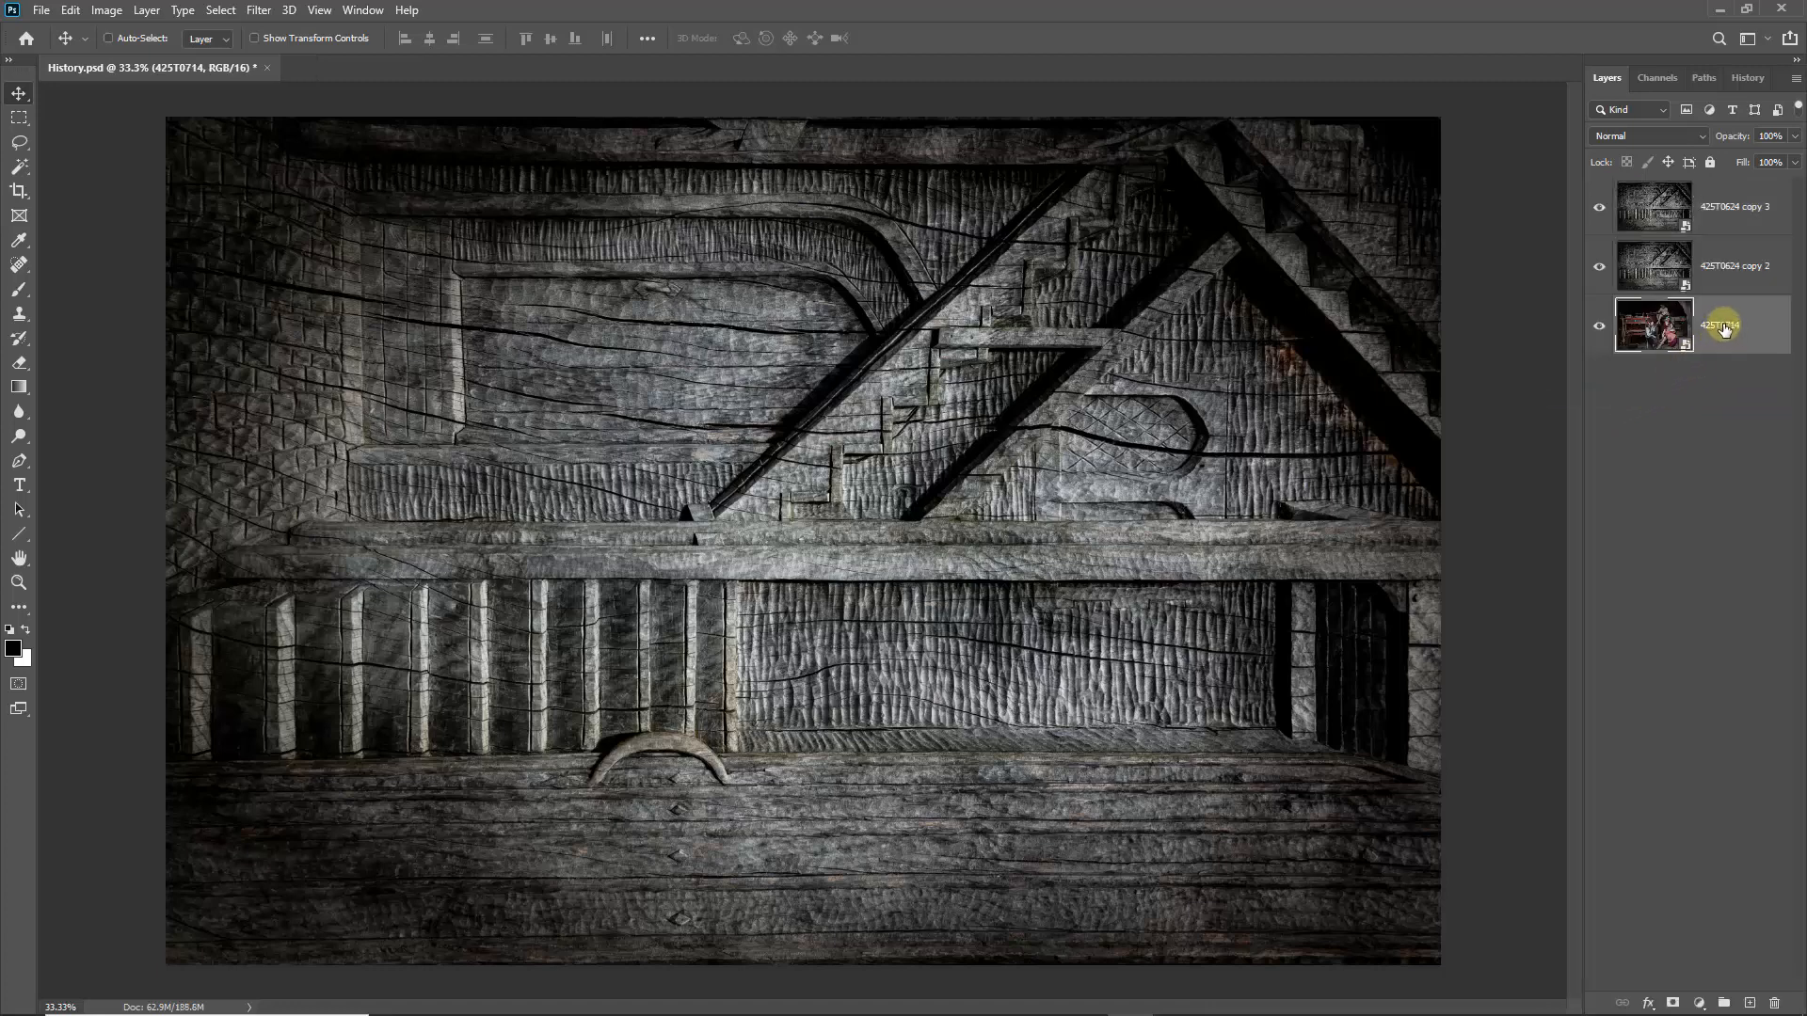
right_click(1728, 330)
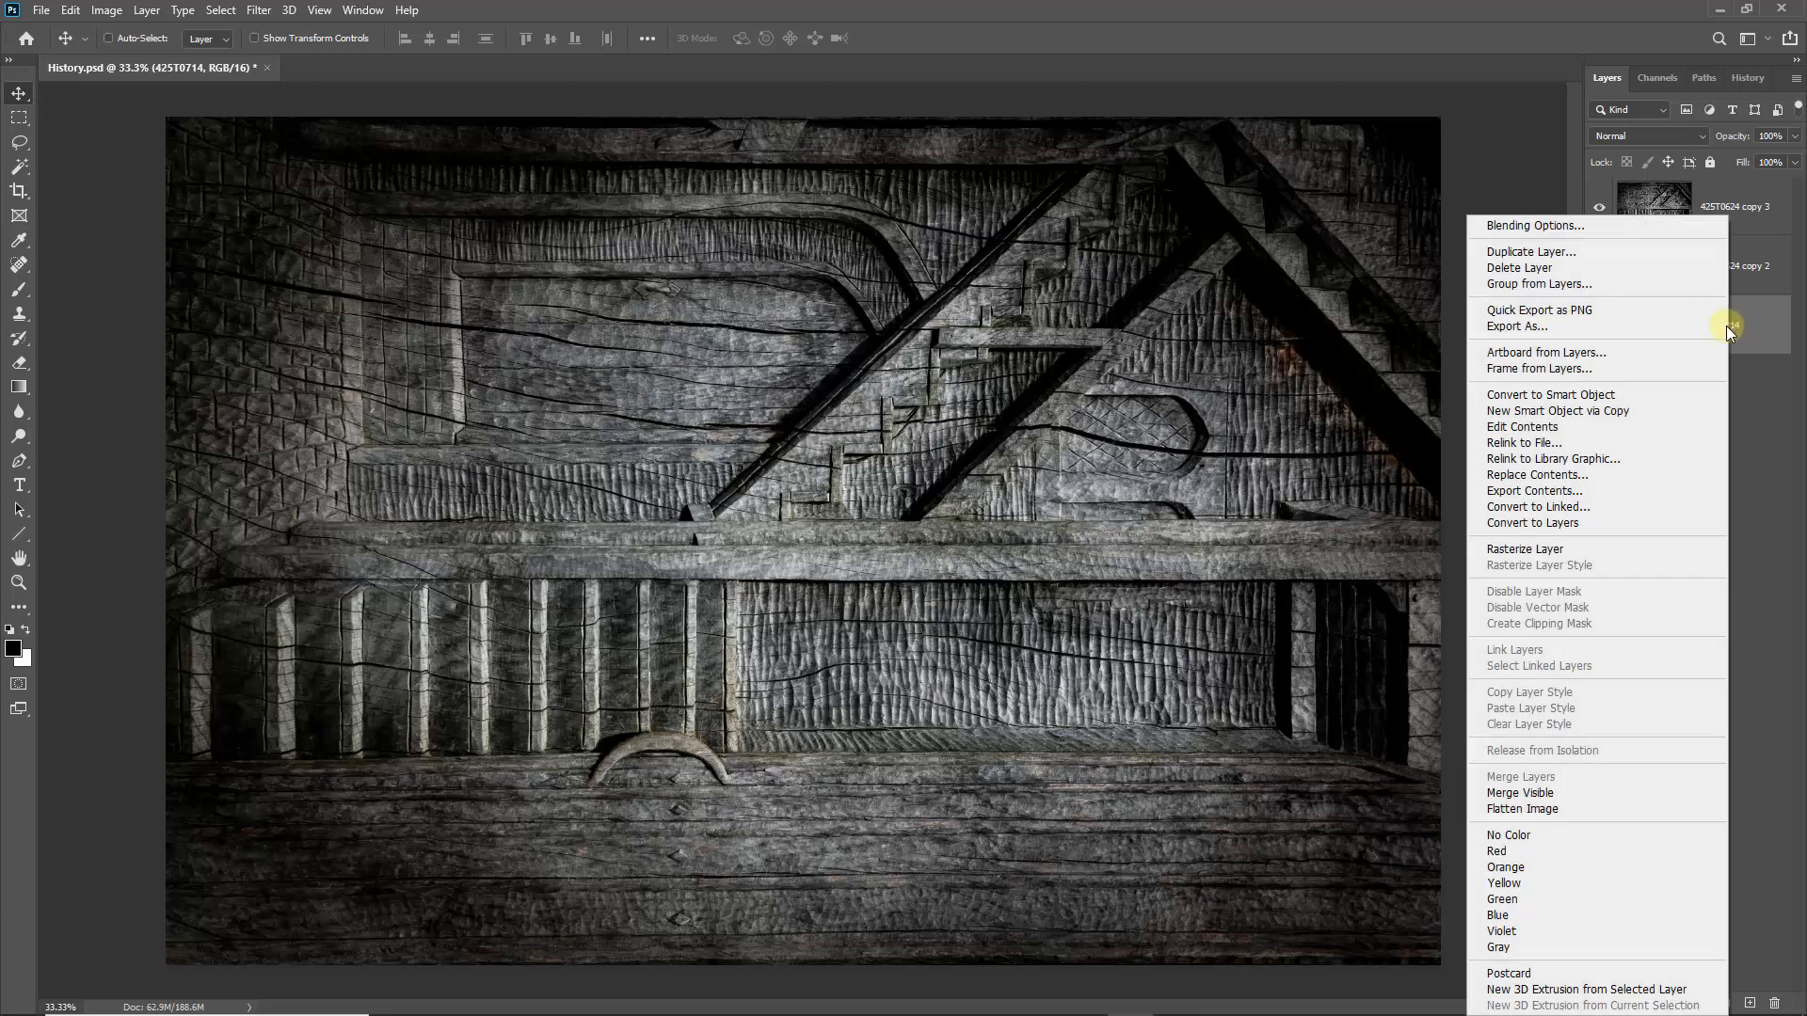
click(1581, 411)
drag(1645, 335, 1635, 262)
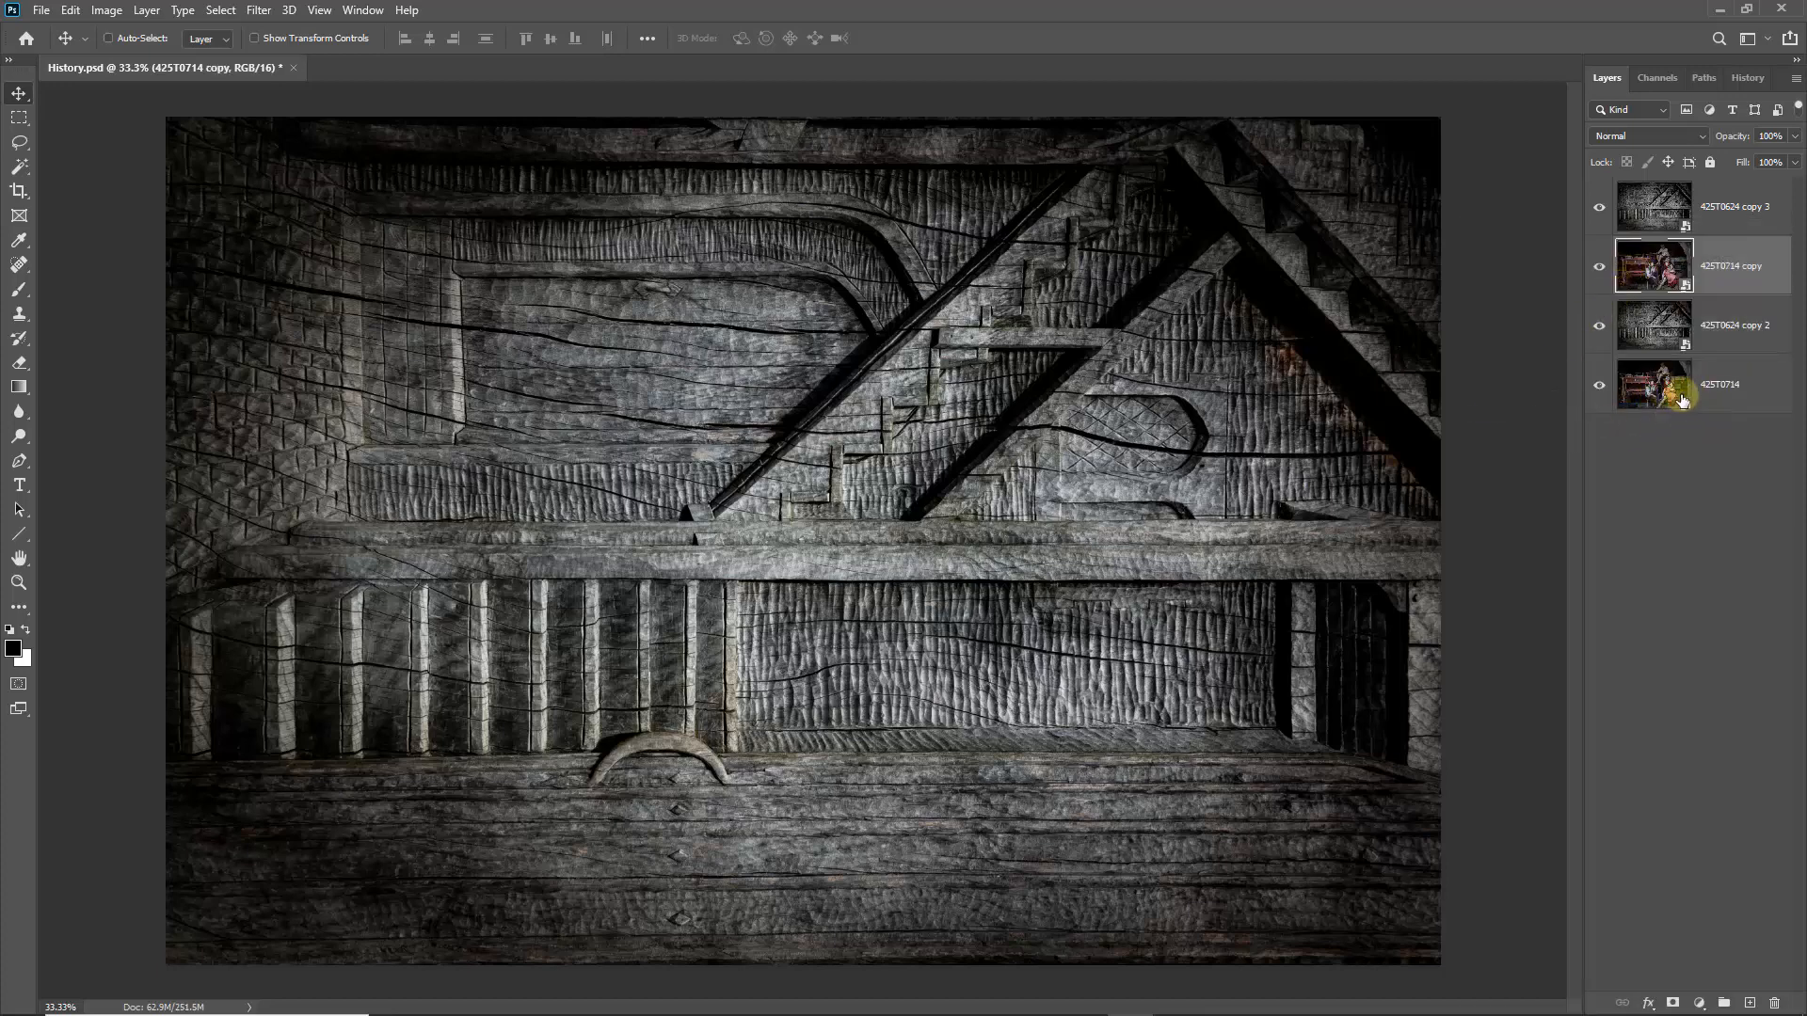
Step: Set the blending mode of the topmost wood-texture layer to Multiply over the copied group photo
click(1727, 325)
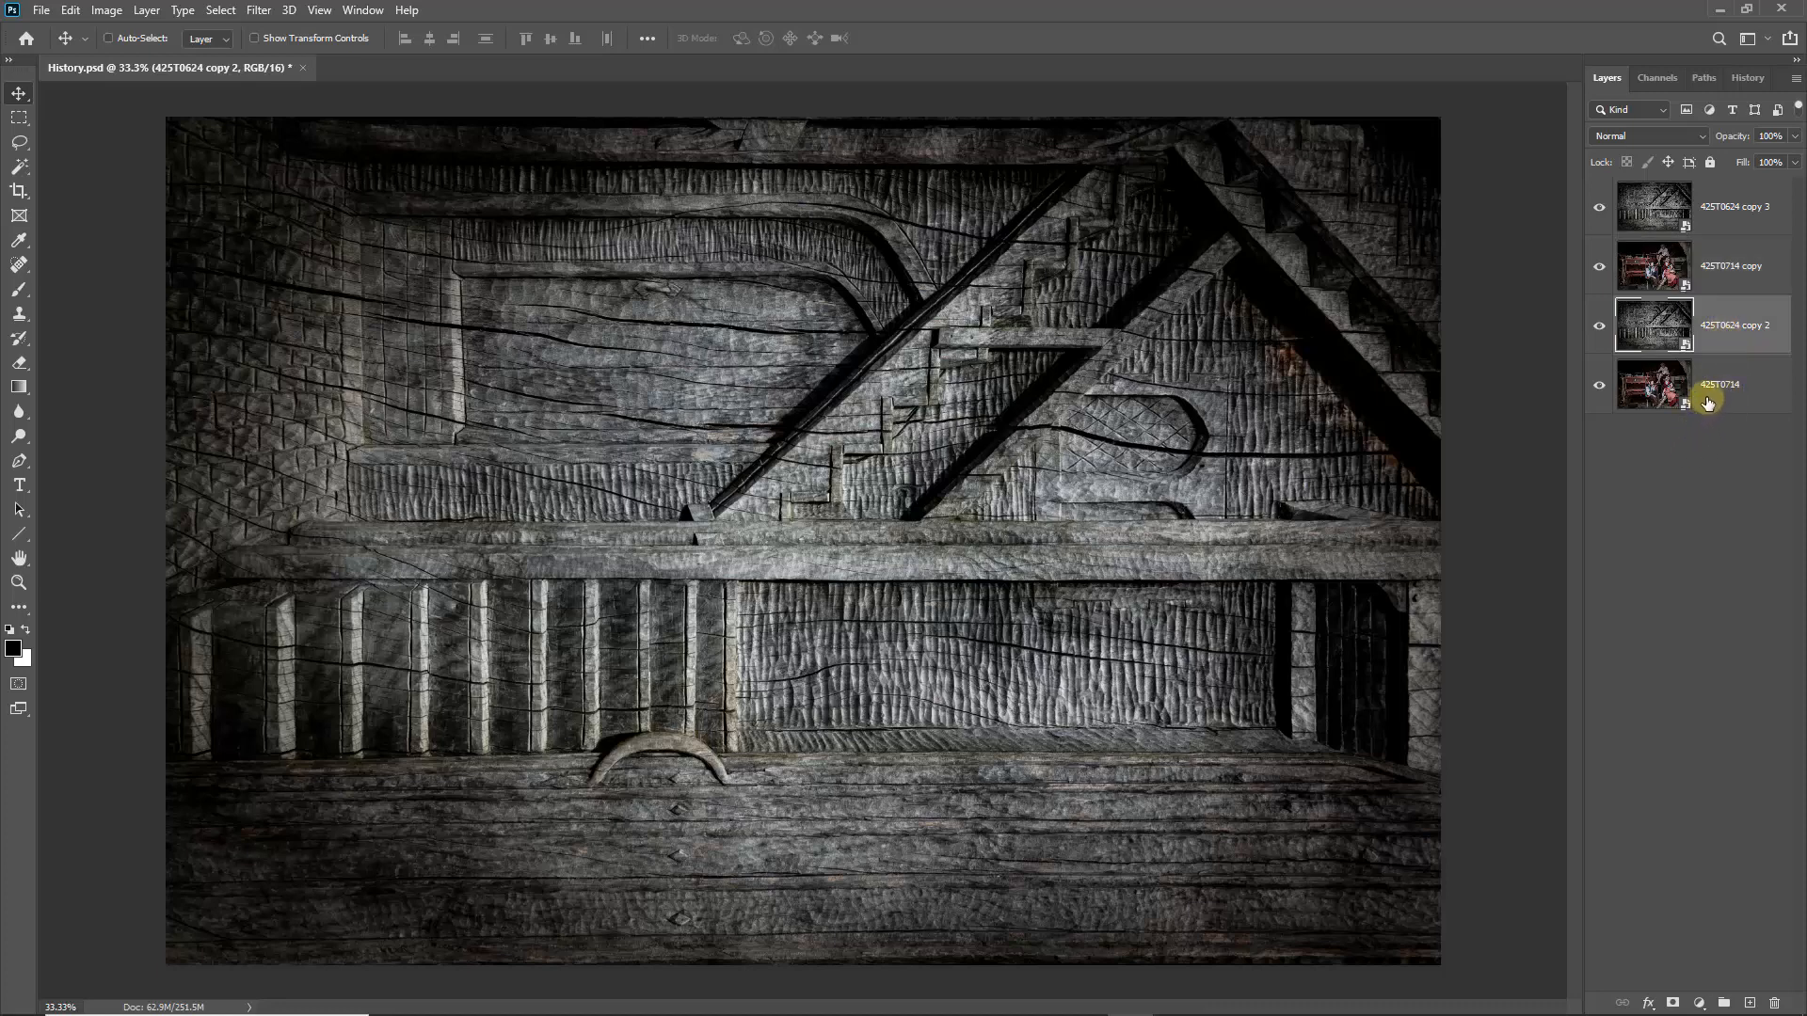
click(1708, 386)
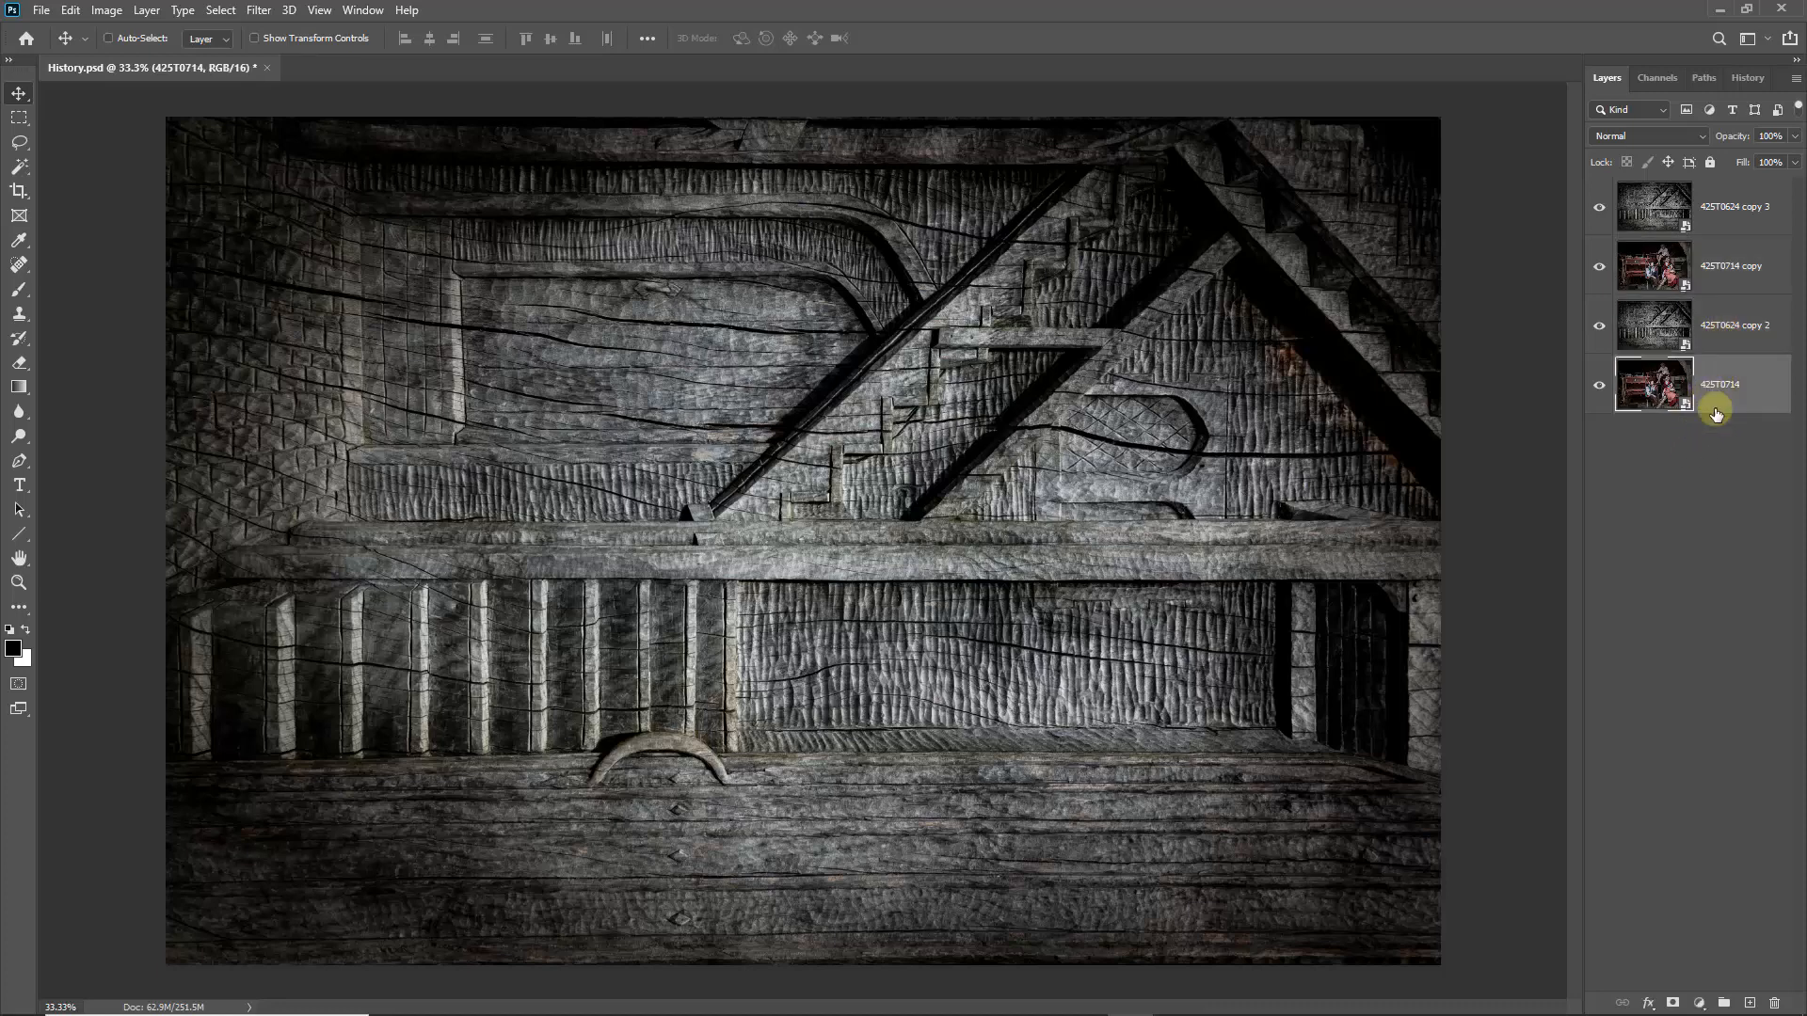
click(1713, 264)
click(1728, 202)
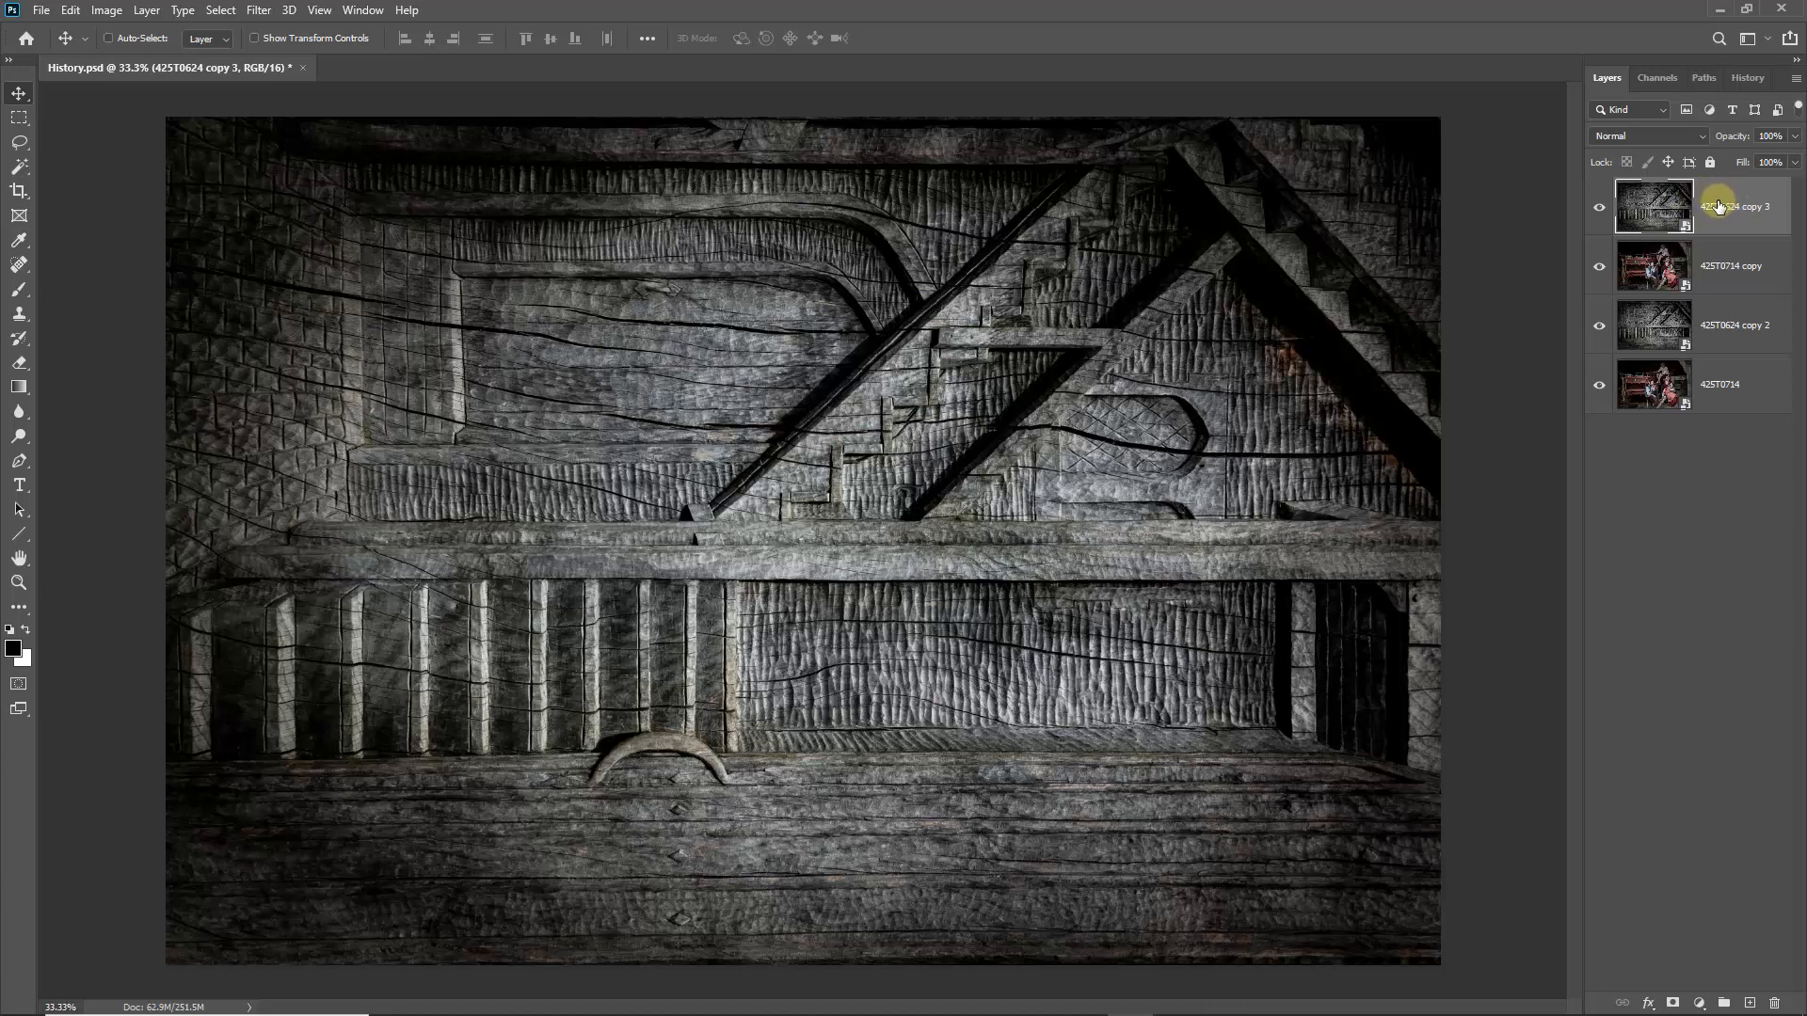
click(1698, 138)
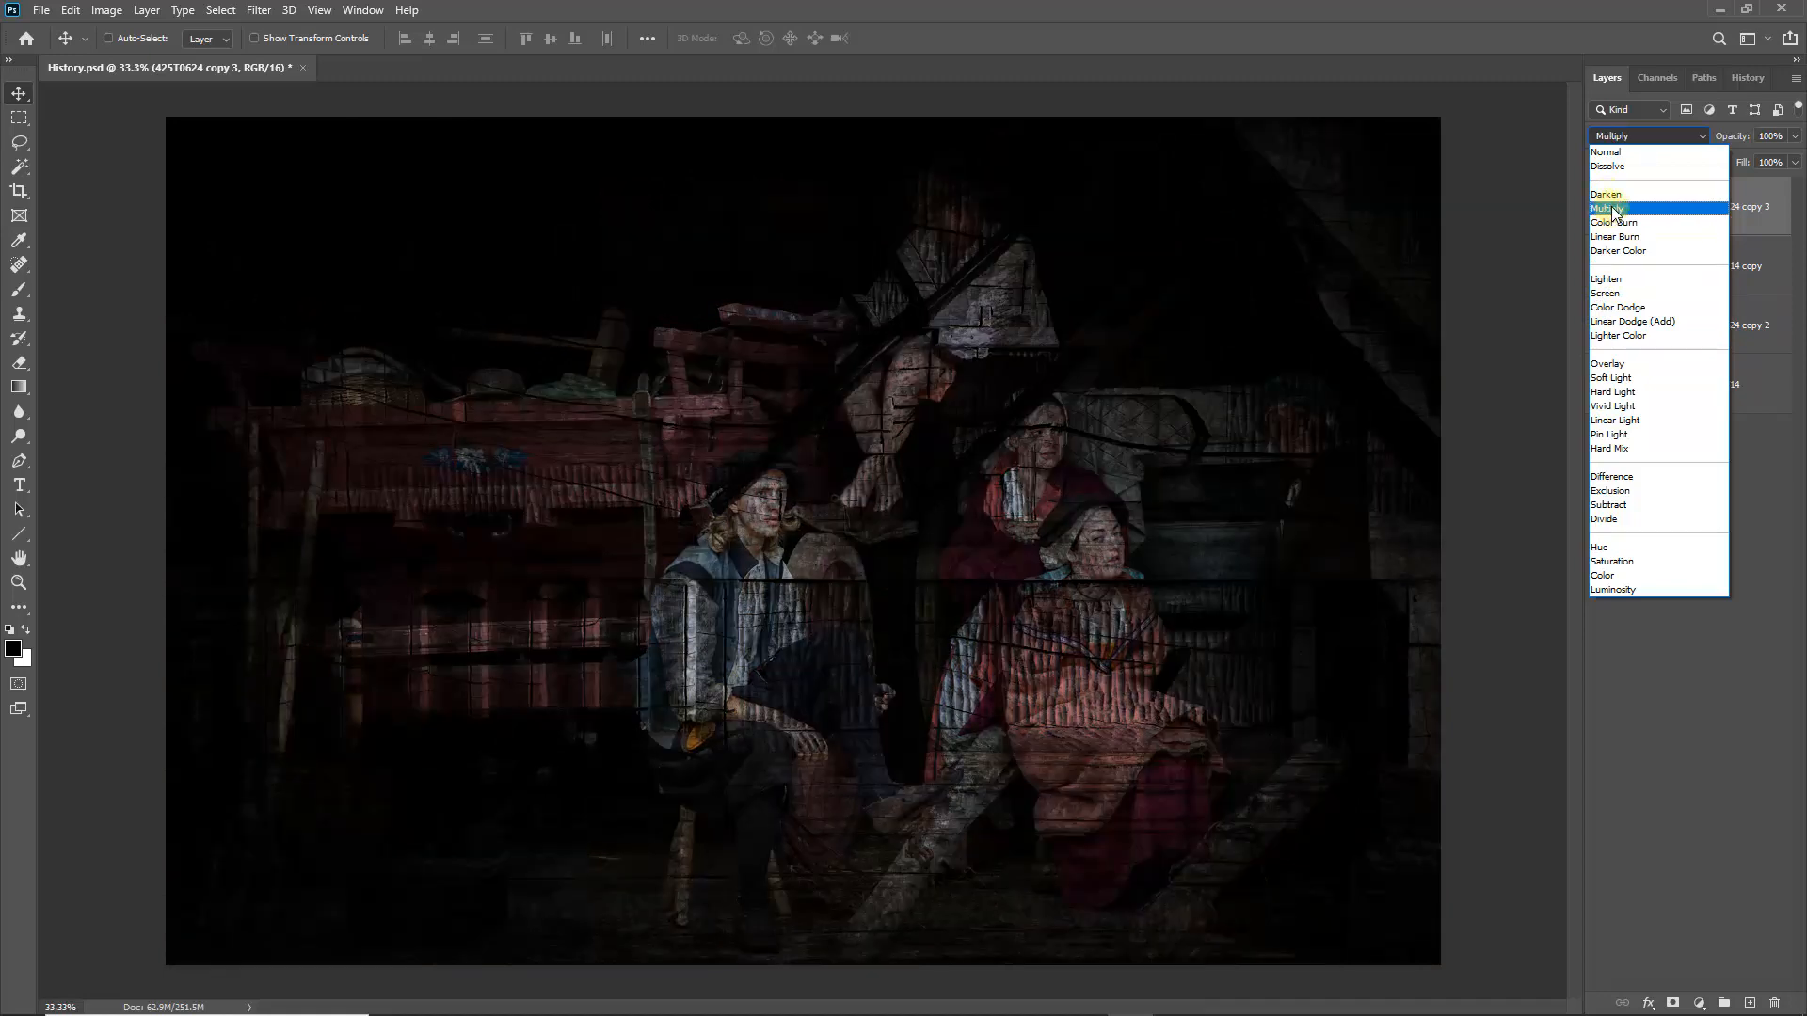
click(1612, 211)
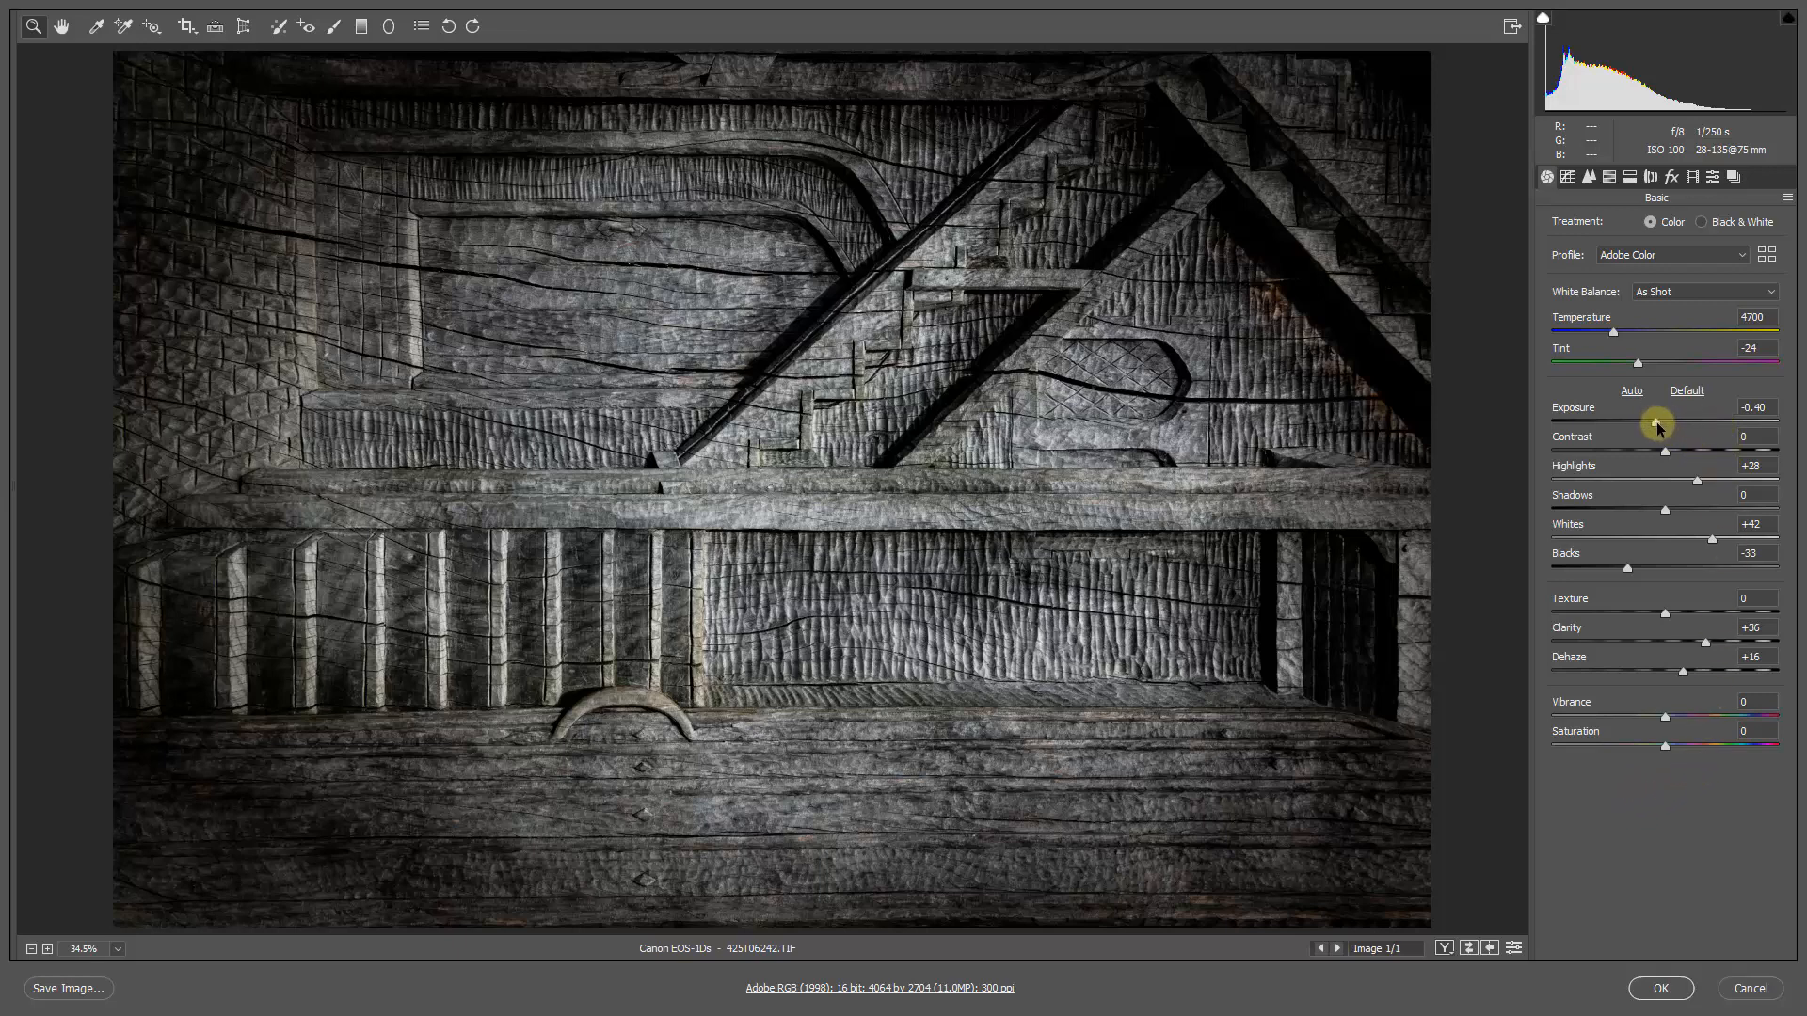
Step: Brighten the topmost wood-texture smart object in Camera Raw by setting its exposure to +1.00
drag(1657, 425, 1688, 422)
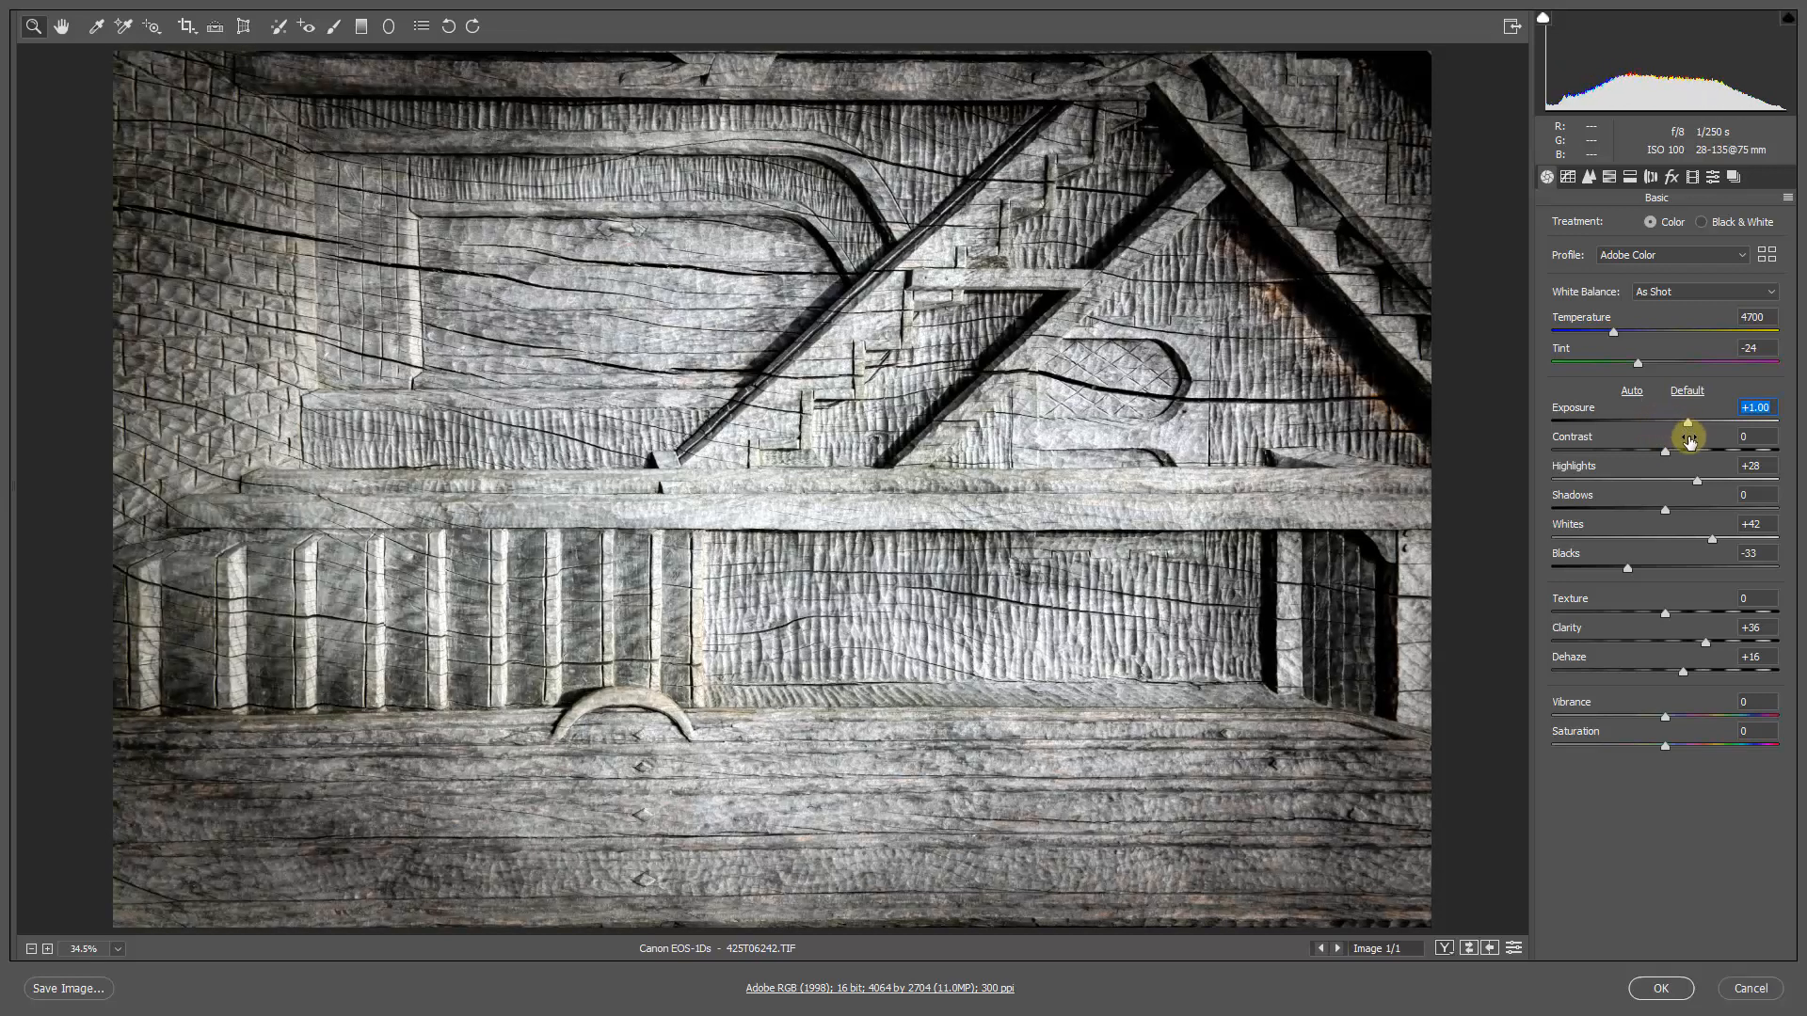
click(1670, 982)
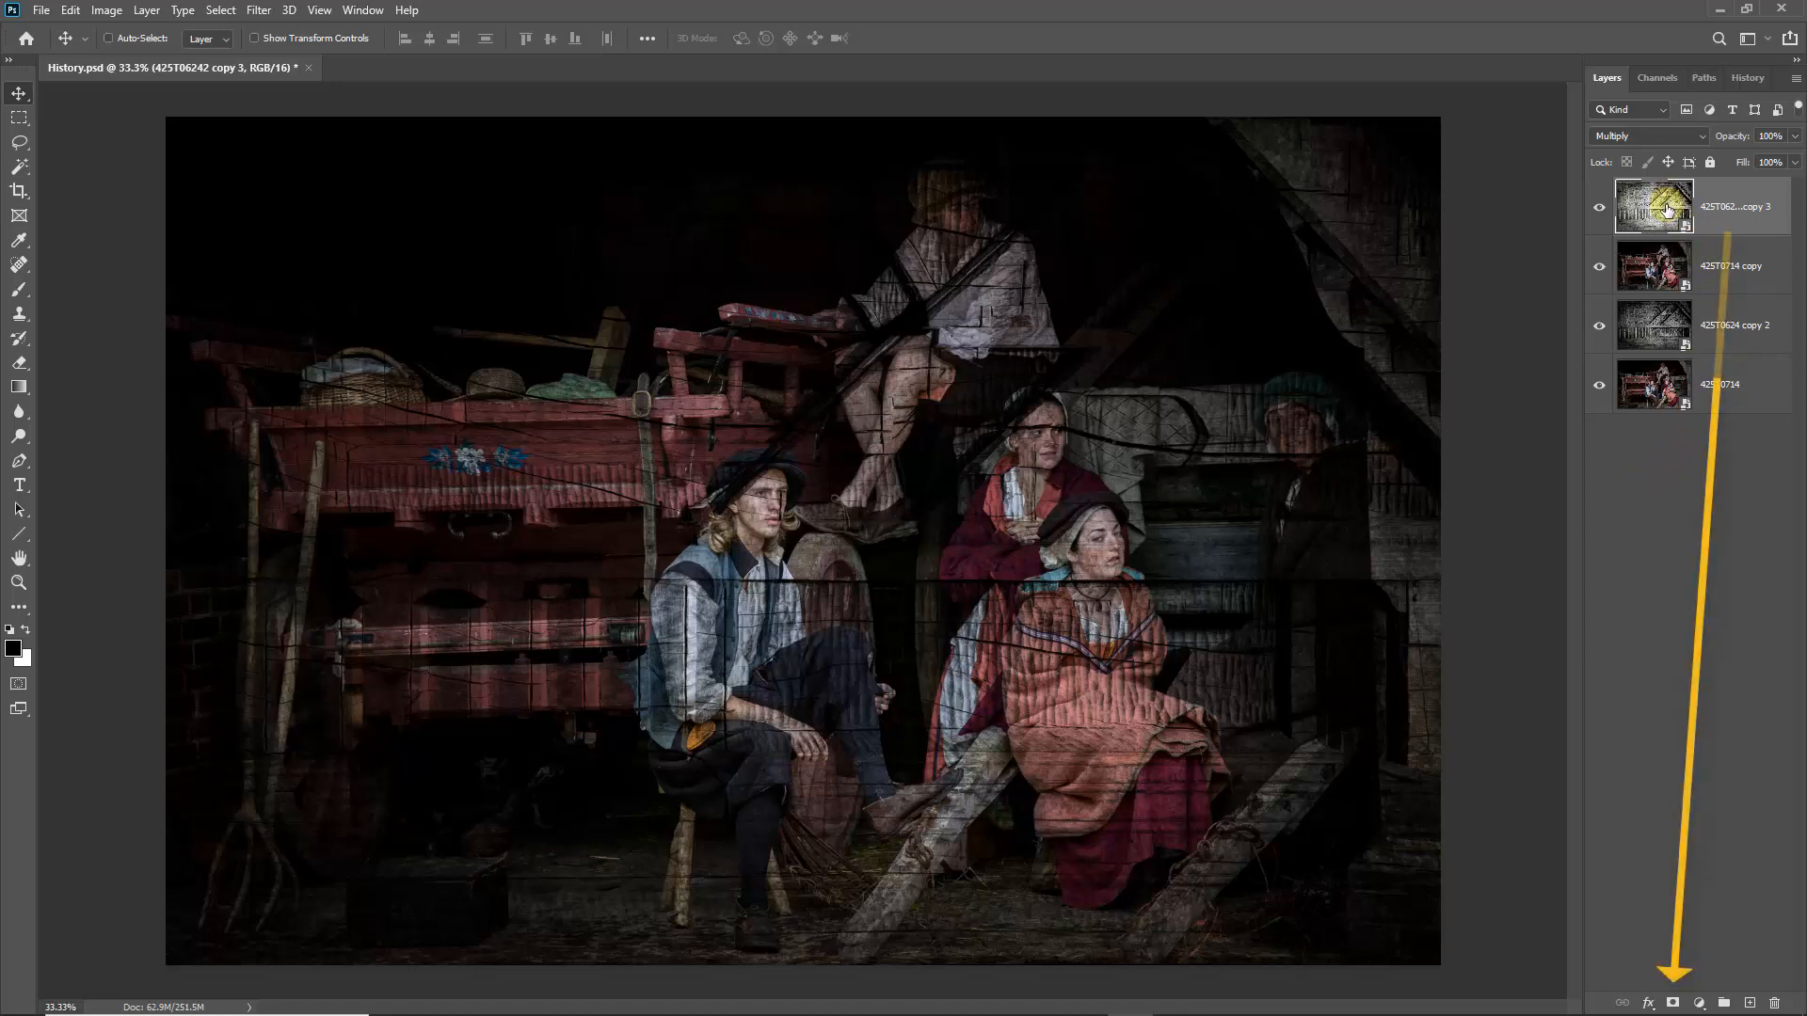
Step: Add a white layer mask to the topmost texture layer and choose the Brush tool with black as foreground colour
click(1672, 1004)
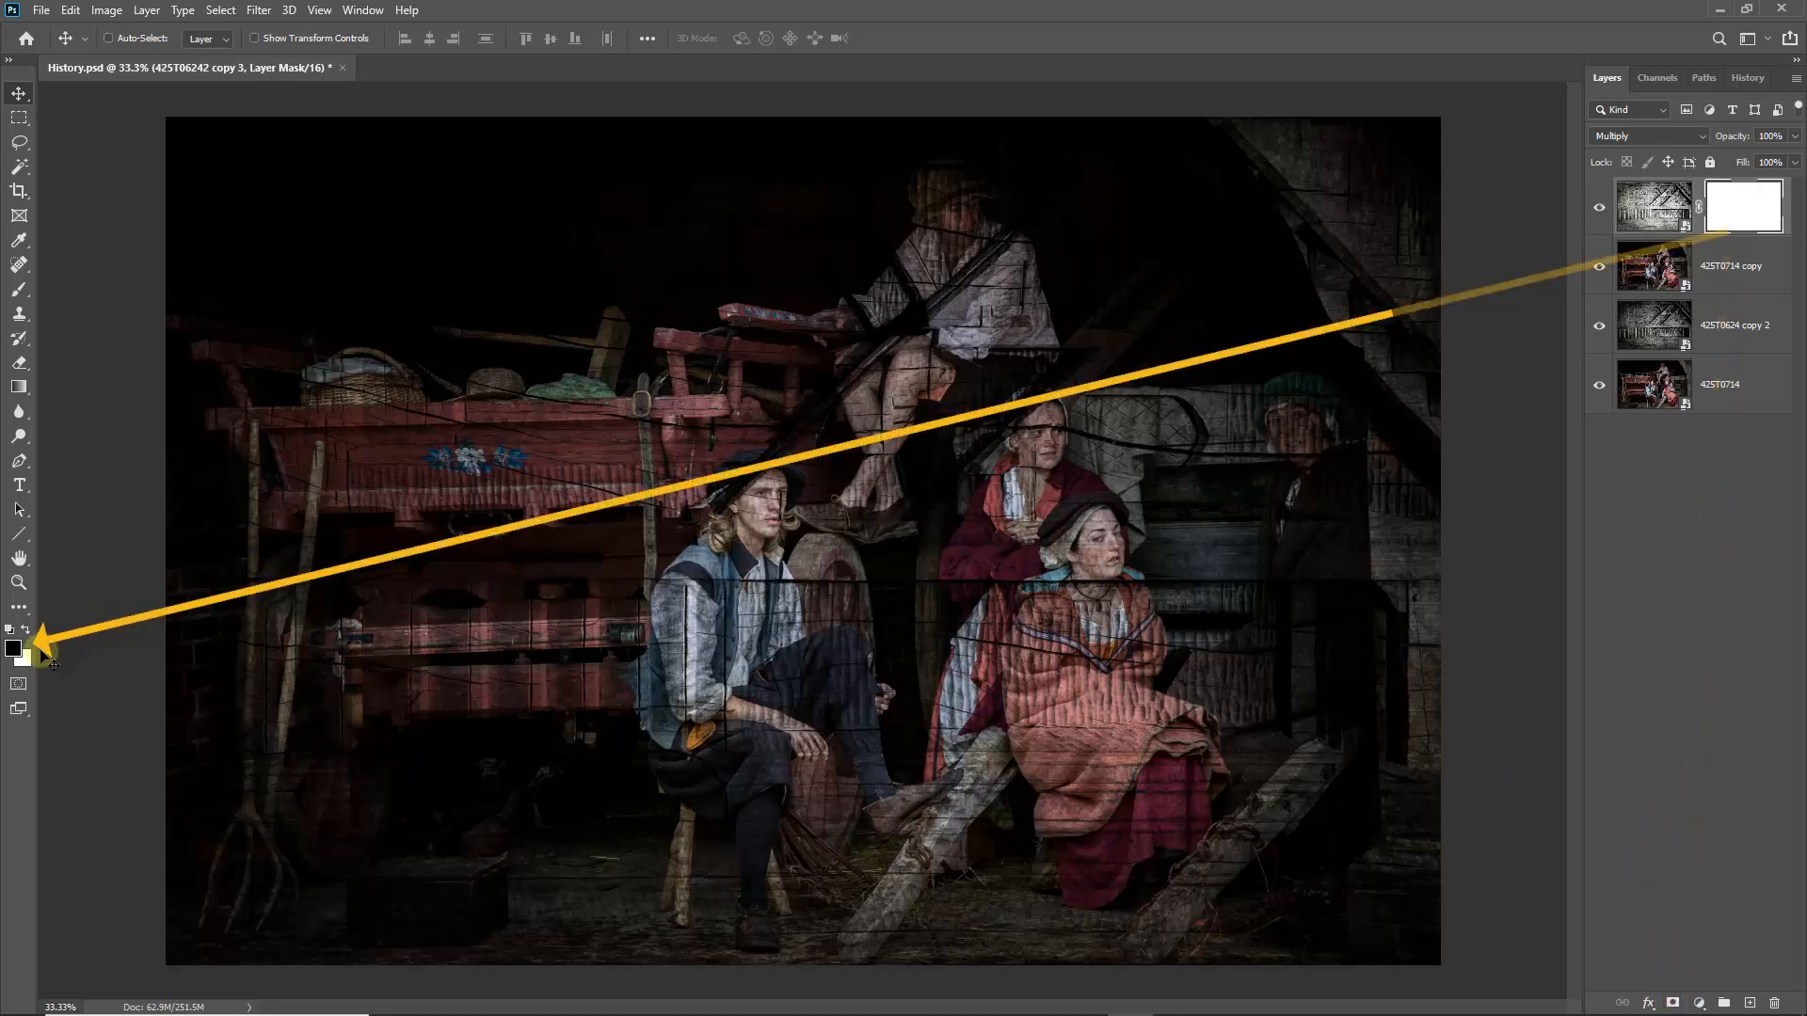
key(d)
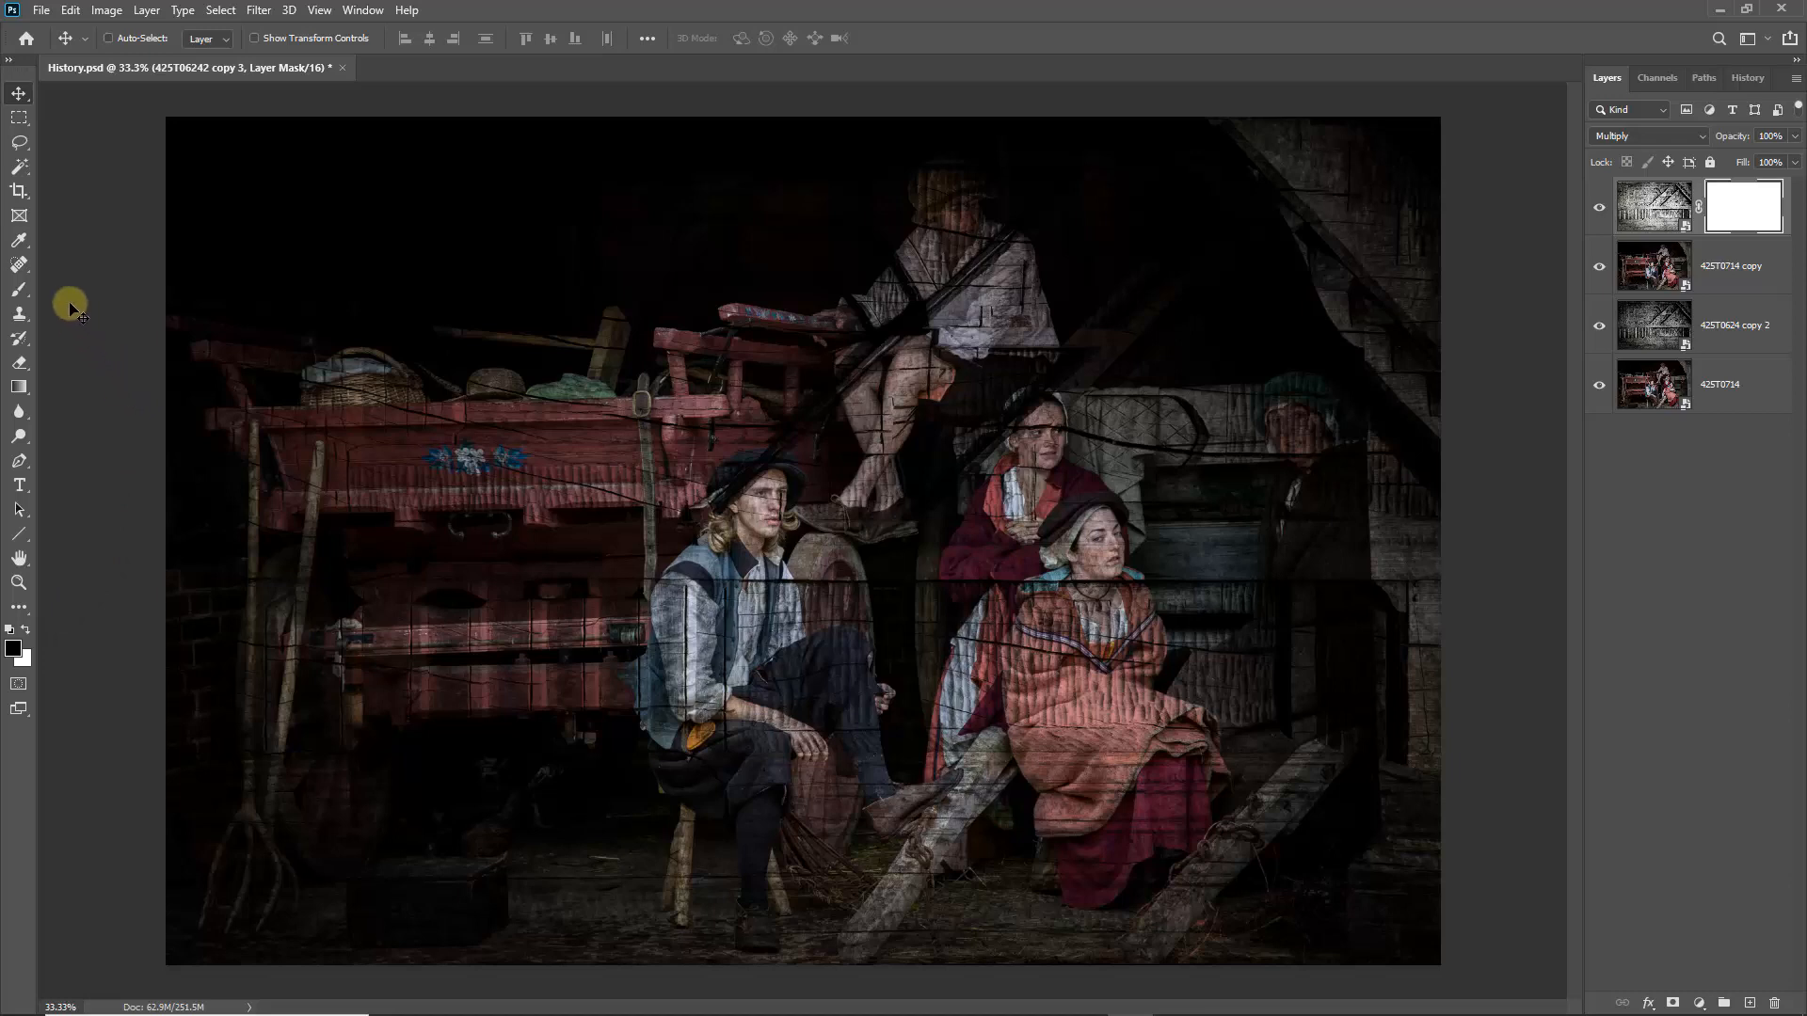
click(26, 290)
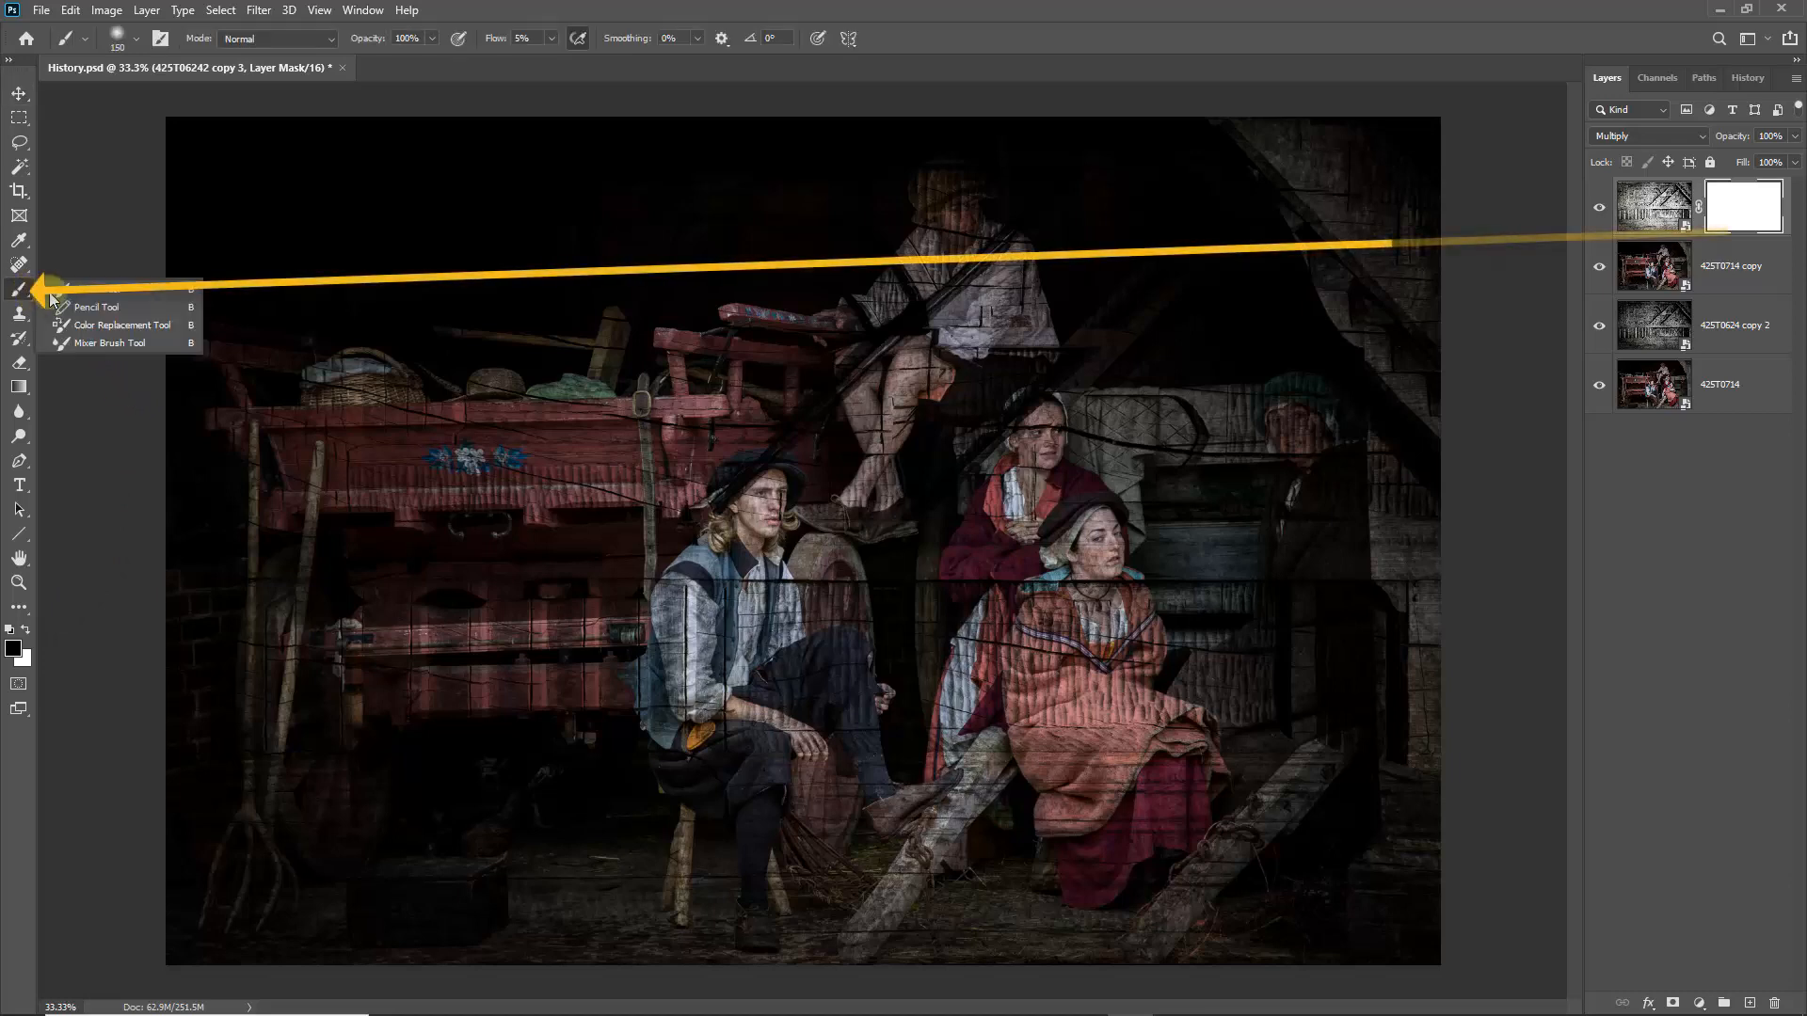
click(70, 291)
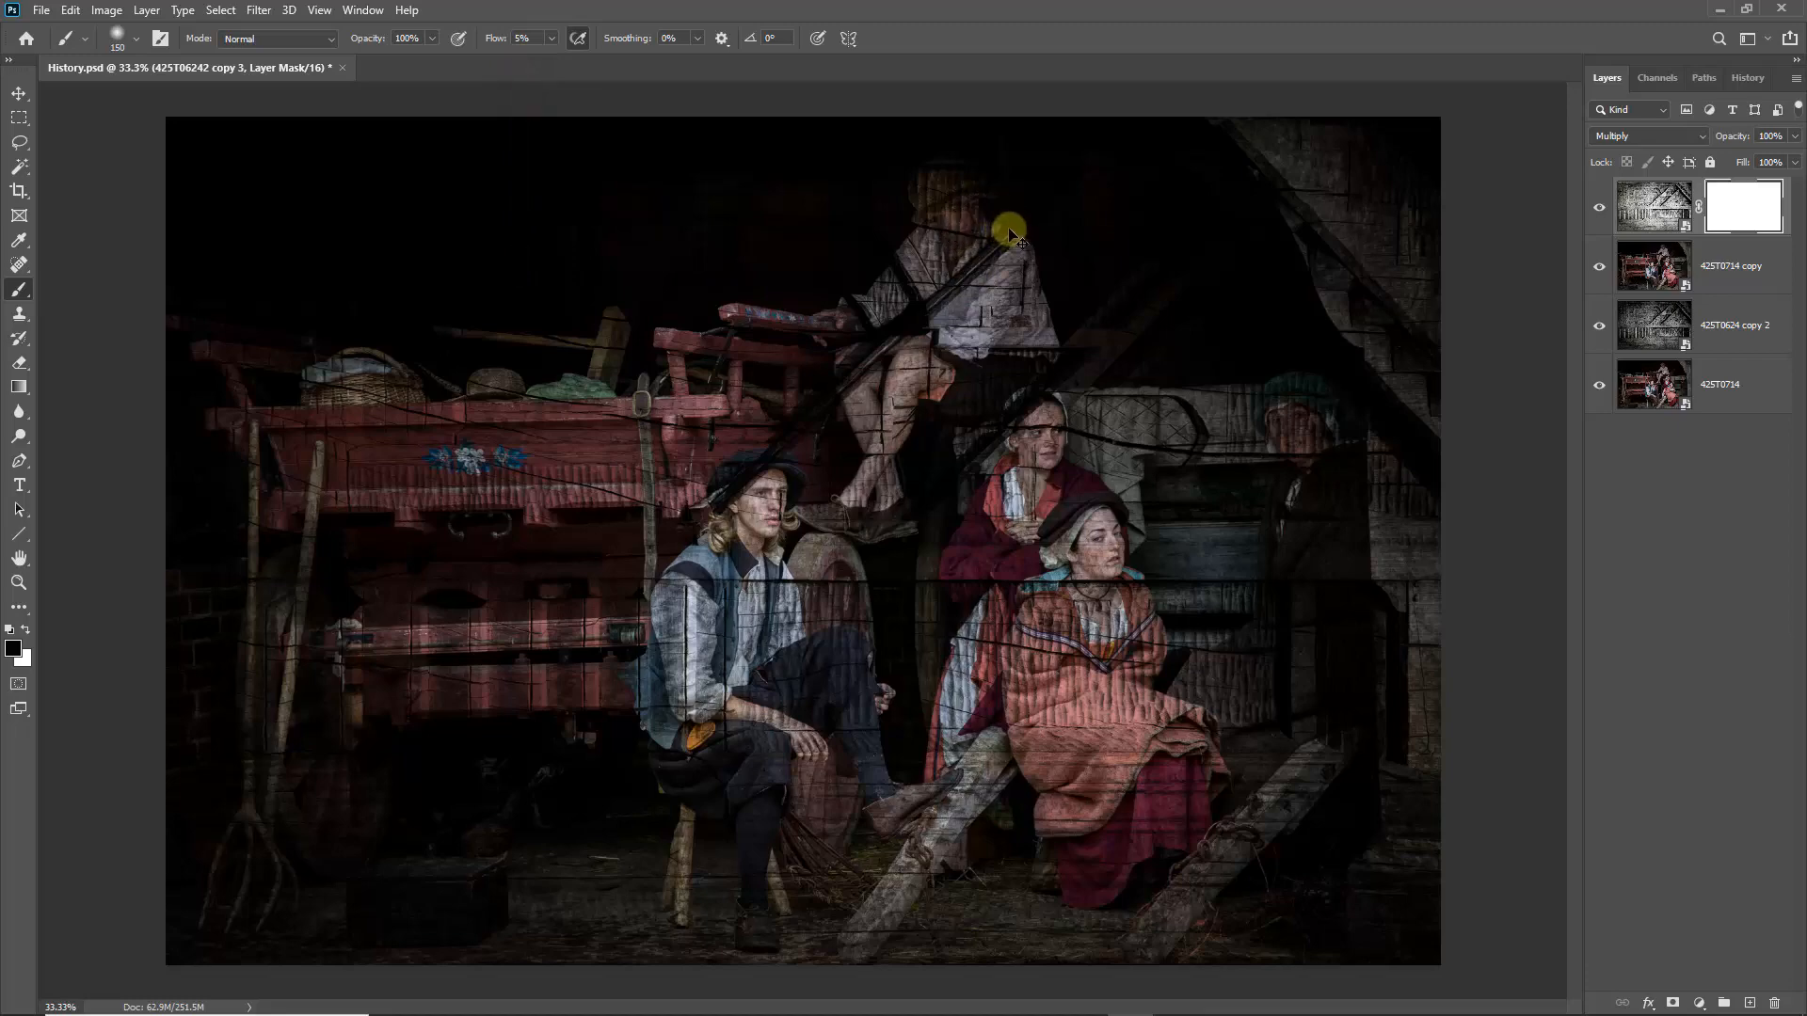
Step: Paint black on the mask with a reduced soft brush to clear the texture from the upper seated man's face
scroll(1009, 232, up, 15)
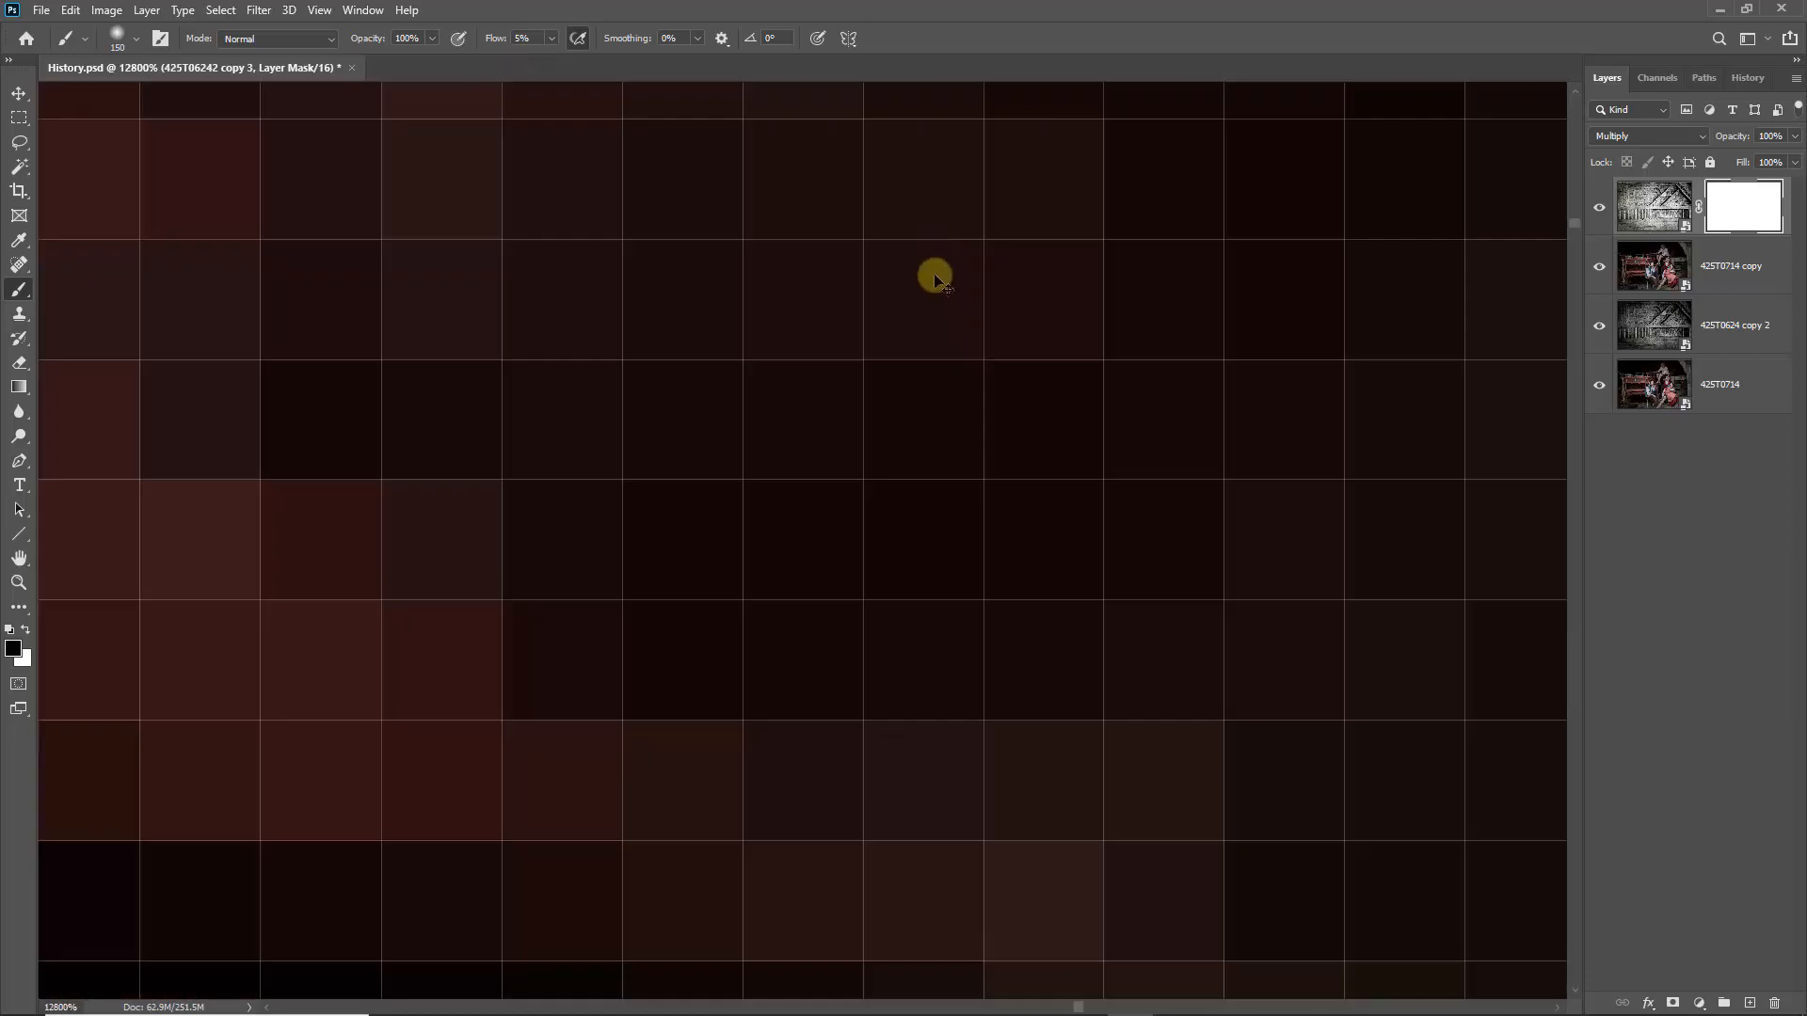
key(ctrl+0)
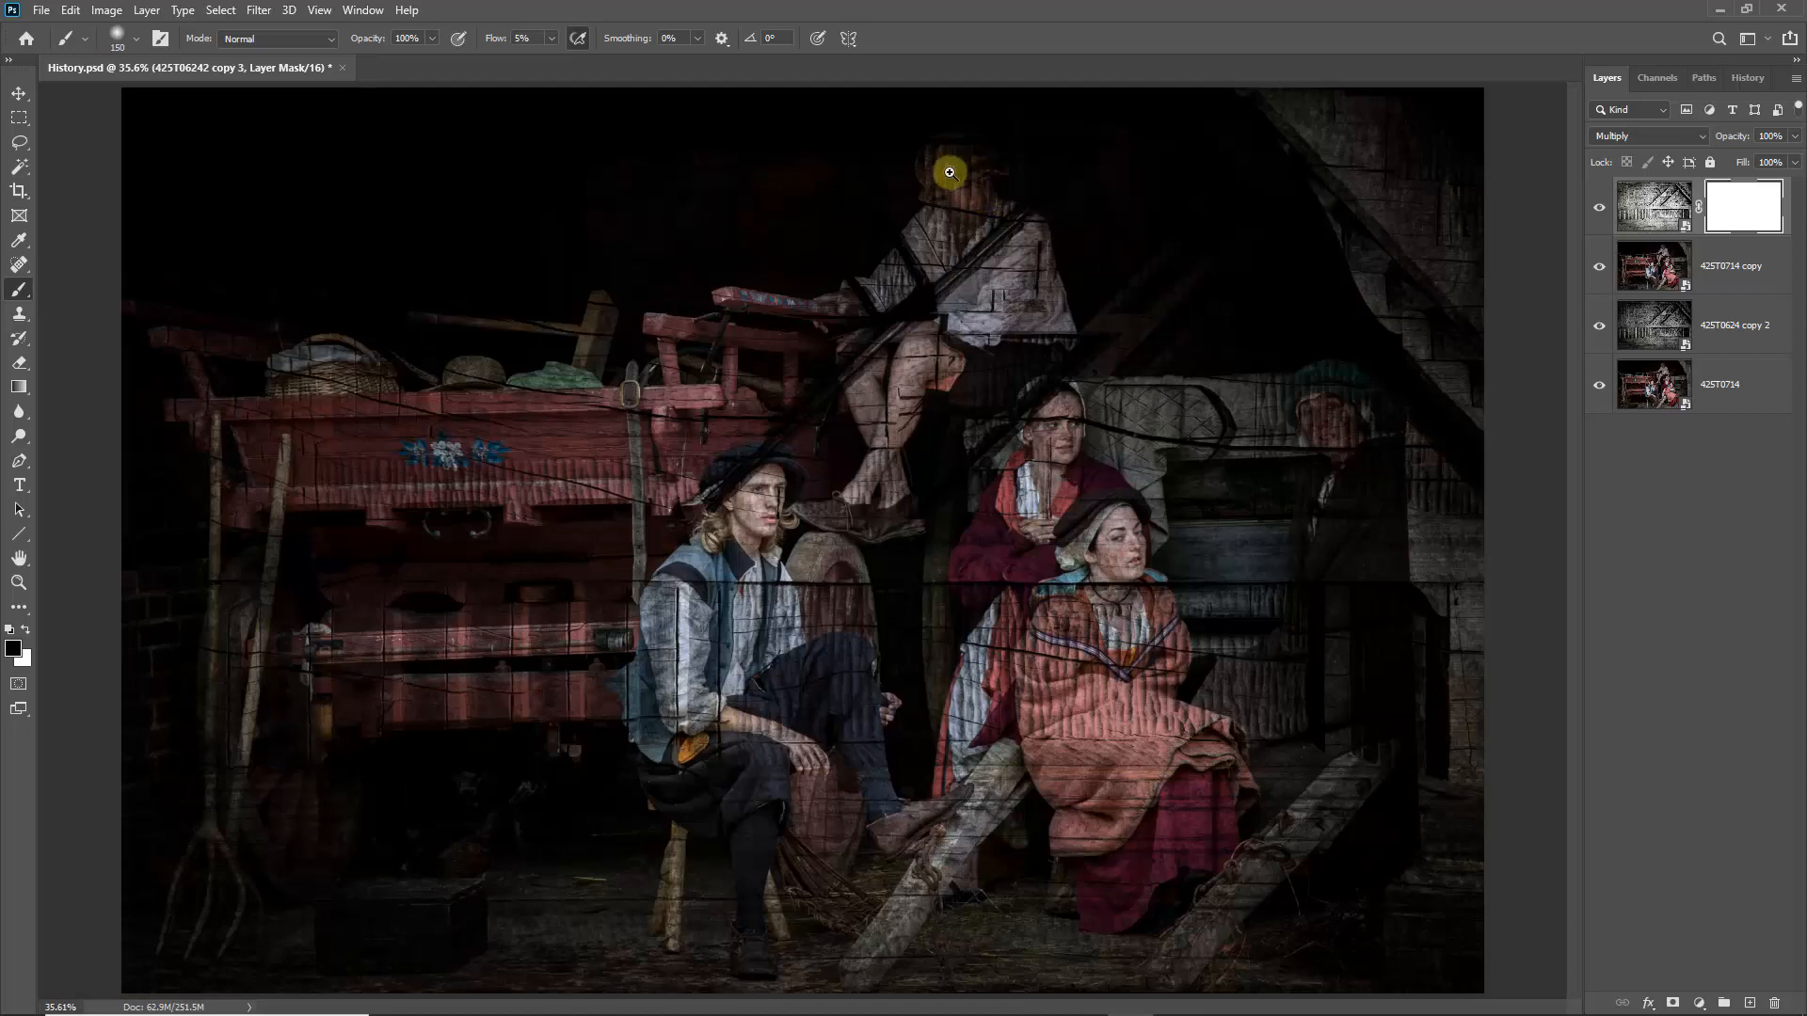
ctrl+click(951, 183)
ctrl+click(960, 196)
ctrl+click(964, 209)
drag(981, 219, 879, 310)
key(bracketleft)
key(bracketleft)
key(bracketleft)
key(bracketleft)
Step: Clear the texture from the face of the woman in the white cap, reducing the mask brush to 50 and 30 pixels
mouse_move(890, 326)
mouse_down()
mouse_move(829, 334)
mouse_move(856, 355)
mouse_move(963, 349)
mouse_move(894, 404)
mouse_move(944, 362)
mouse_move(820, 345)
mouse_move(878, 349)
mouse_move(841, 359)
mouse_move(881, 308)
mouse_move(859, 253)
mouse_move(936, 259)
mouse_move(827, 330)
mouse_move(866, 355)
mouse_move(952, 337)
mouse_move(883, 385)
mouse_move(896, 415)
mouse_move(875, 441)
mouse_move(898, 436)
mouse_move(699, 275)
mouse_move(615, 78)
mouse_up()
key(bracketleft)
key(bracketleft)
key(bracketleft)
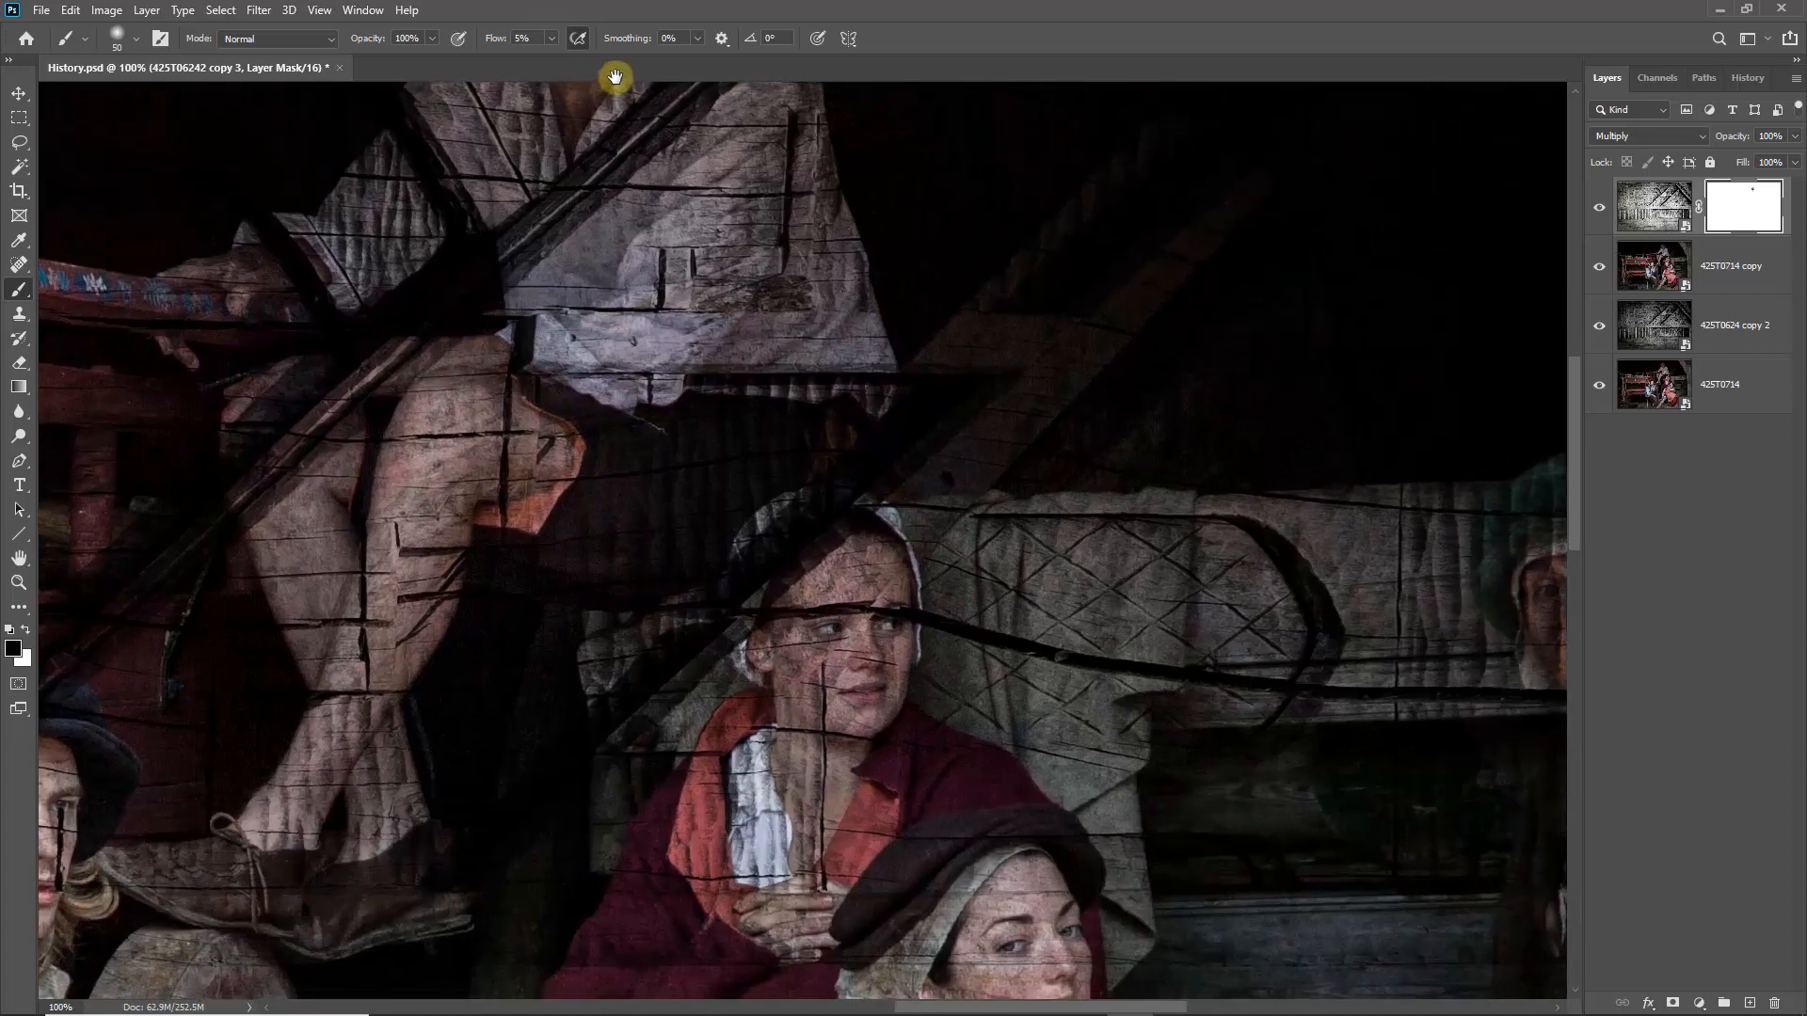
mouse_move(772, 584)
mouse_down()
mouse_move(740, 400)
mouse_move(797, 439)
mouse_move(769, 457)
mouse_move(746, 459)
mouse_move(758, 436)
mouse_move(867, 405)
mouse_move(834, 409)
mouse_move(844, 392)
mouse_move(840, 408)
mouse_move(809, 381)
mouse_move(862, 362)
mouse_move(803, 398)
mouse_move(887, 395)
mouse_move(879, 458)
mouse_move(889, 431)
mouse_move(758, 497)
mouse_move(790, 516)
mouse_move(761, 455)
mouse_move(791, 536)
mouse_move(800, 492)
mouse_move(803, 548)
mouse_move(791, 469)
mouse_up()
key([)
key([)
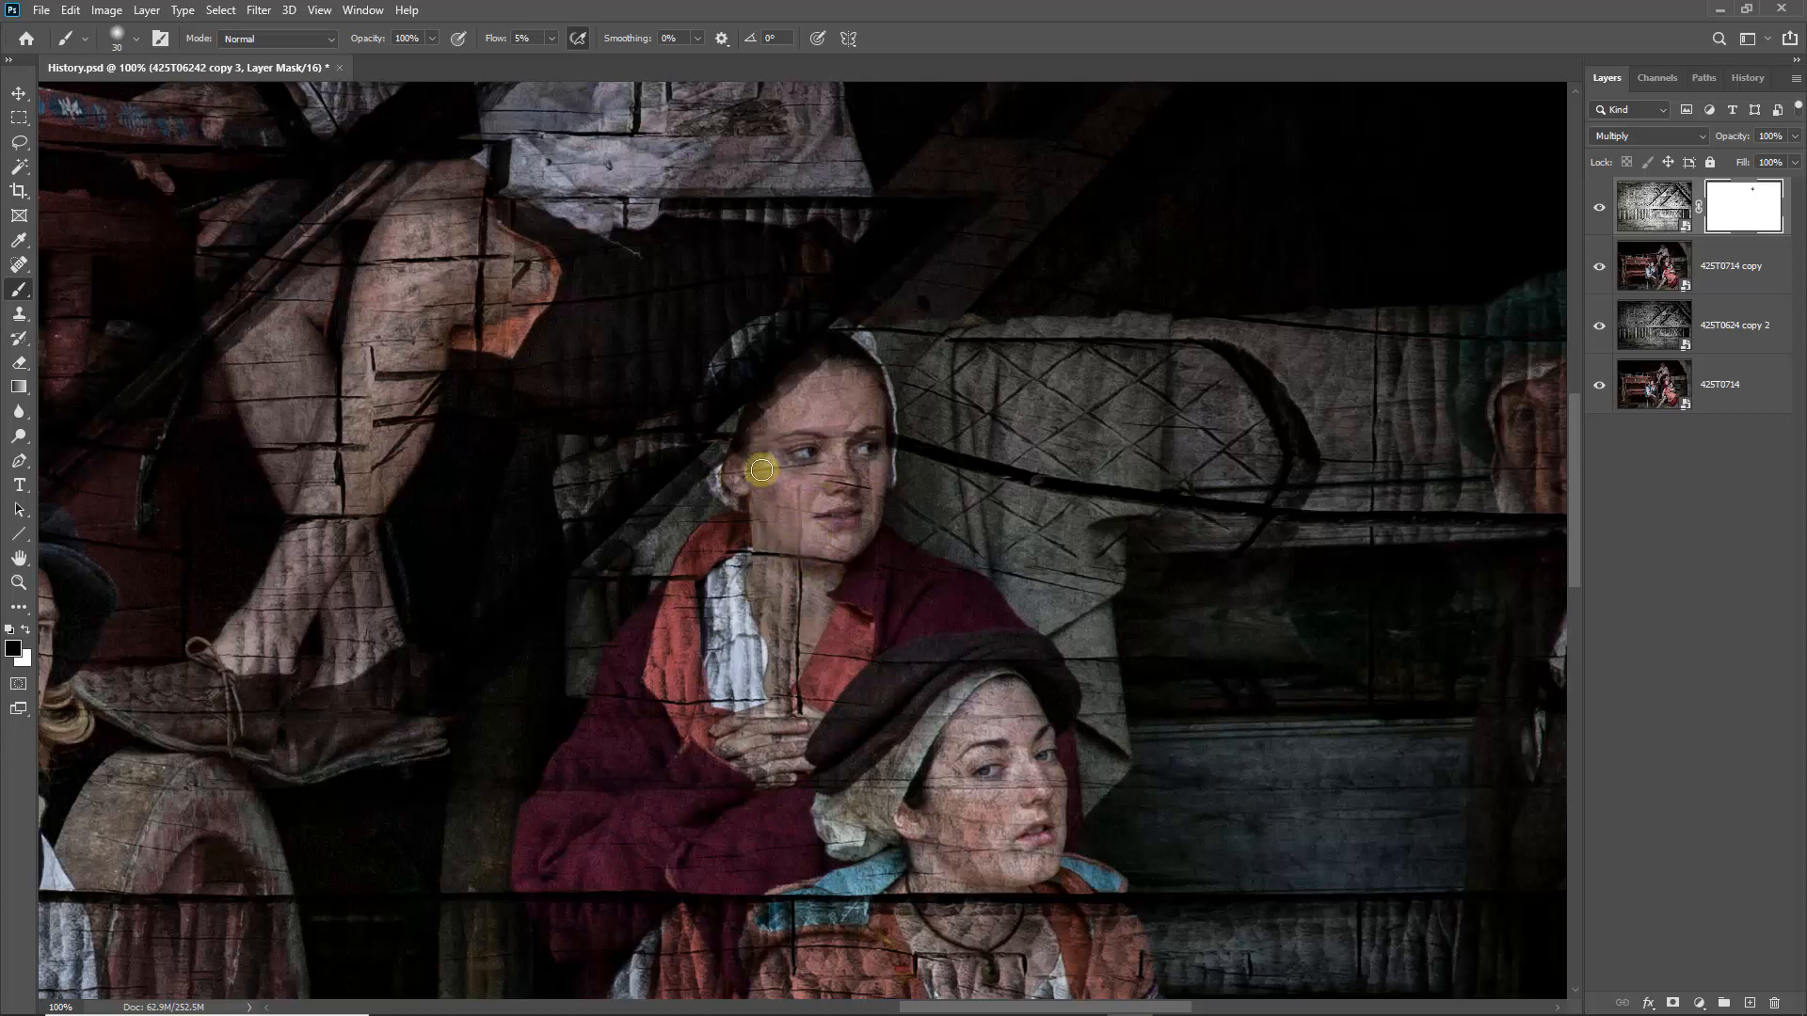
Step: Paint the mask over the face of the woman in the green hat to clear the texture there
mouse_move(1189, 496)
mouse_down()
mouse_move(996, 427)
mouse_move(662, 420)
mouse_up()
mouse_move(864, 348)
mouse_down()
mouse_move(960, 345)
mouse_move(1018, 391)
mouse_move(976, 469)
mouse_move(926, 393)
mouse_move(850, 392)
mouse_move(911, 472)
mouse_move(961, 481)
mouse_move(896, 465)
mouse_move(995, 472)
mouse_move(871, 435)
mouse_move(906, 471)
mouse_move(1008, 463)
mouse_move(872, 385)
mouse_move(864, 348)
mouse_move(915, 316)
mouse_move(871, 391)
mouse_move(976, 430)
mouse_move(968, 353)
mouse_move(939, 417)
mouse_up()
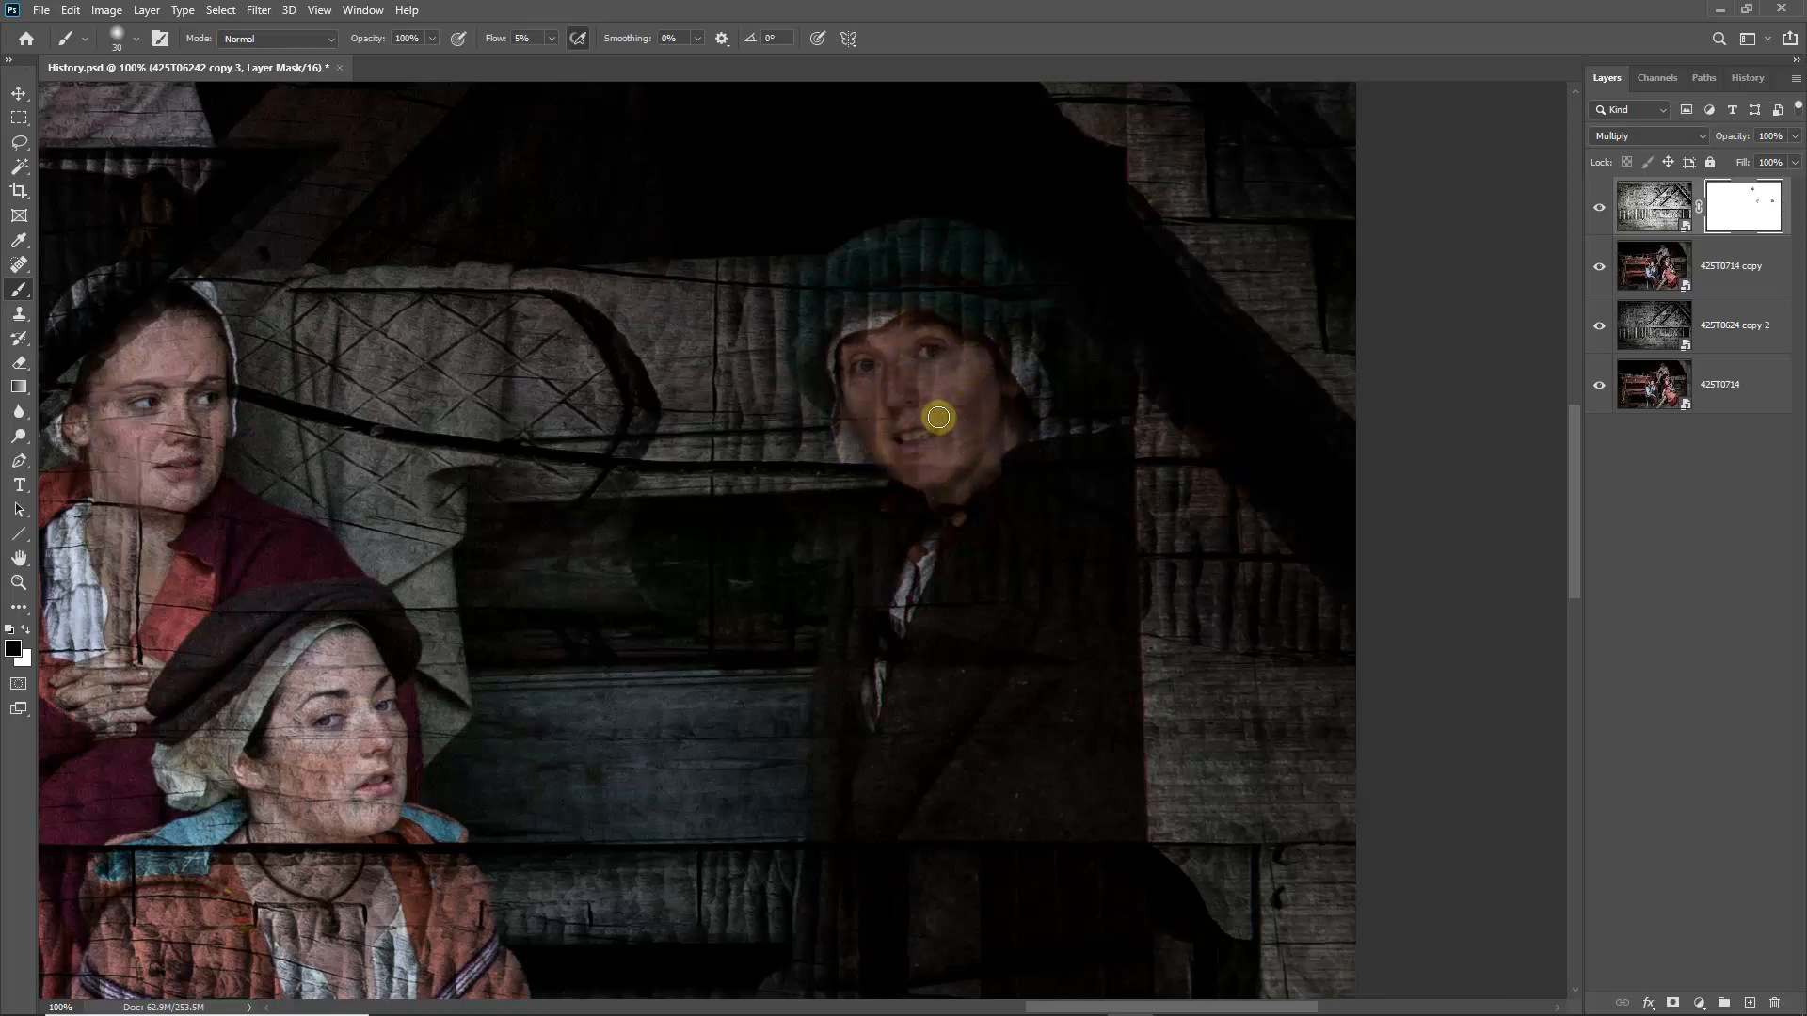
key(ctrl+0)
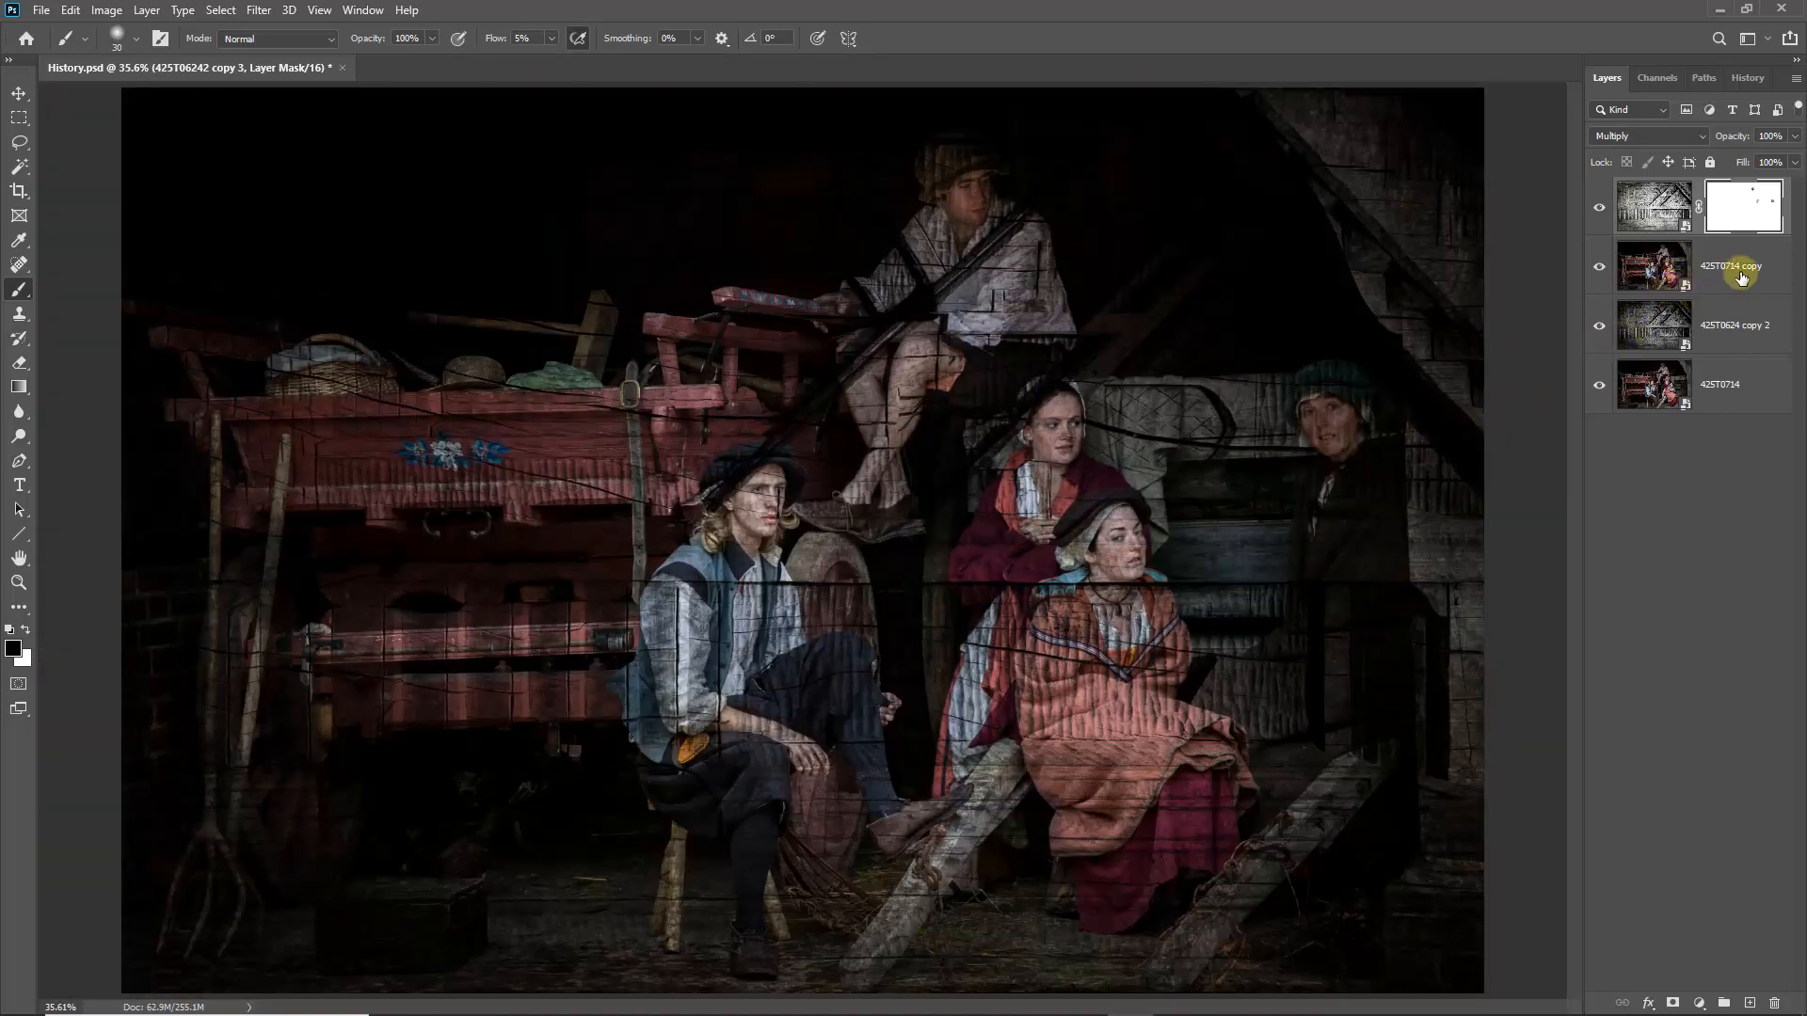
Step: Merge the masked texture layer with the group photo copy directly beneath it into one layer
click(1779, 270)
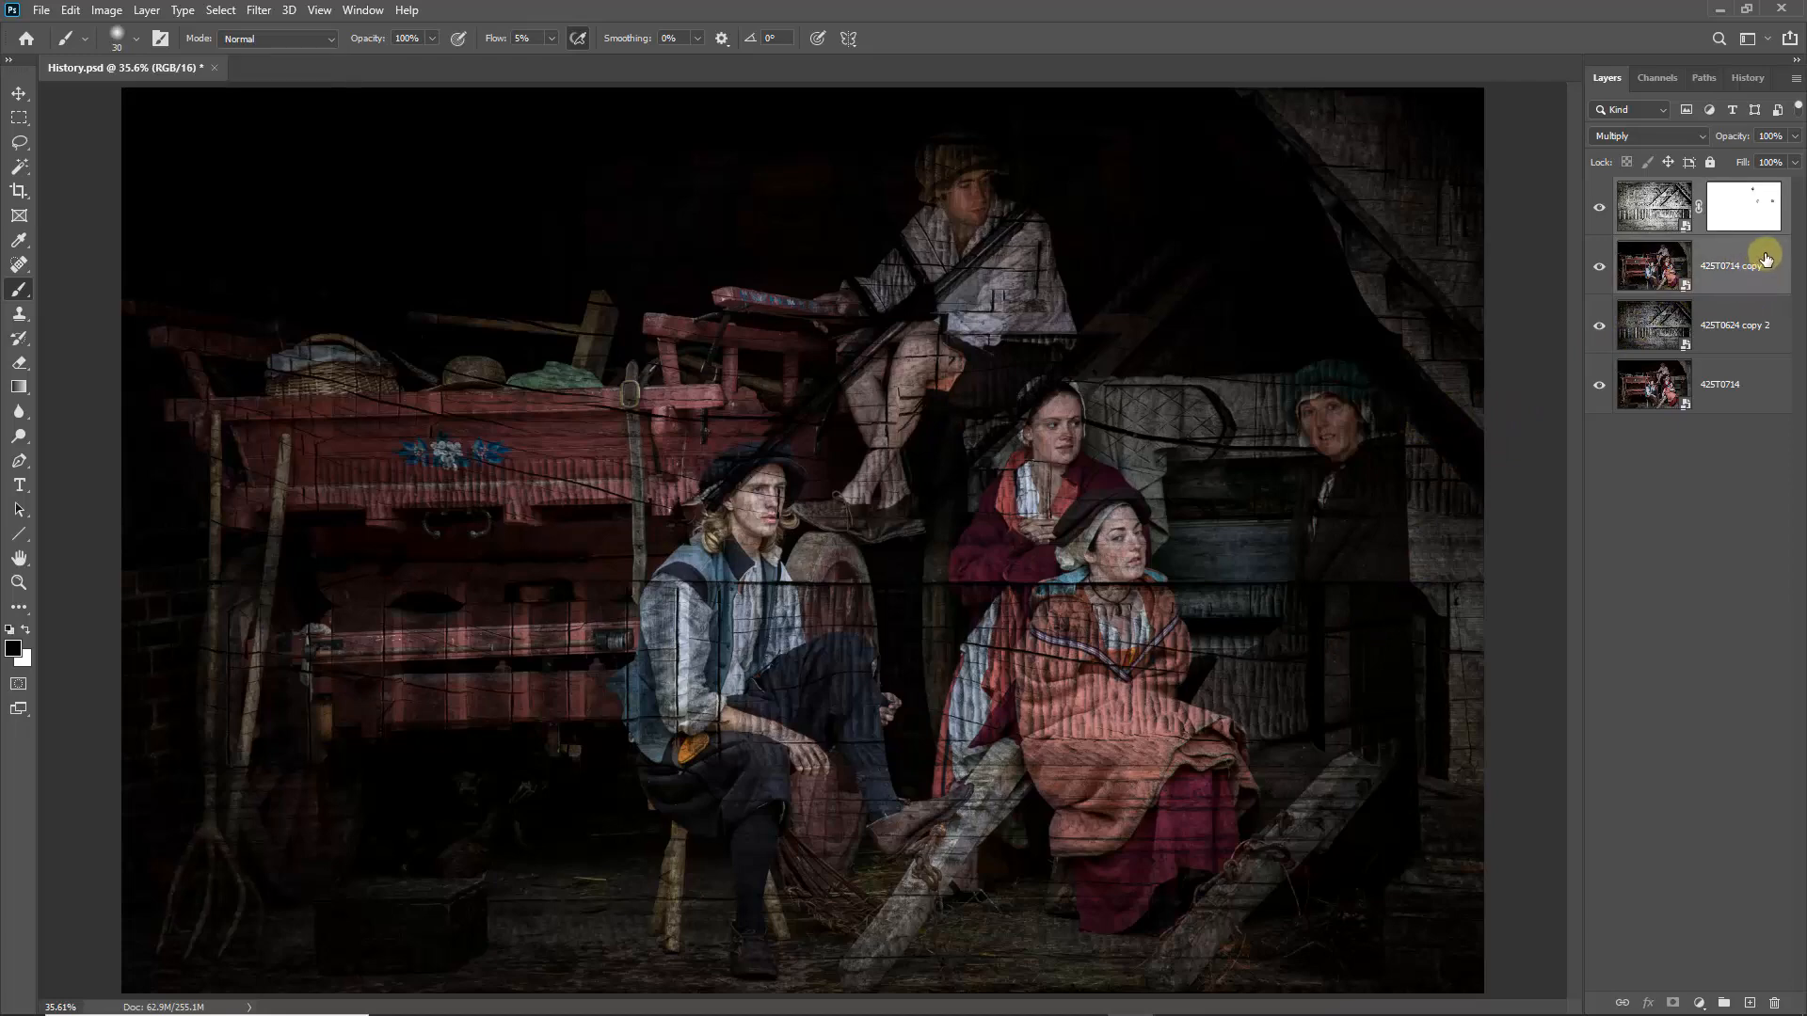
right_click(1762, 258)
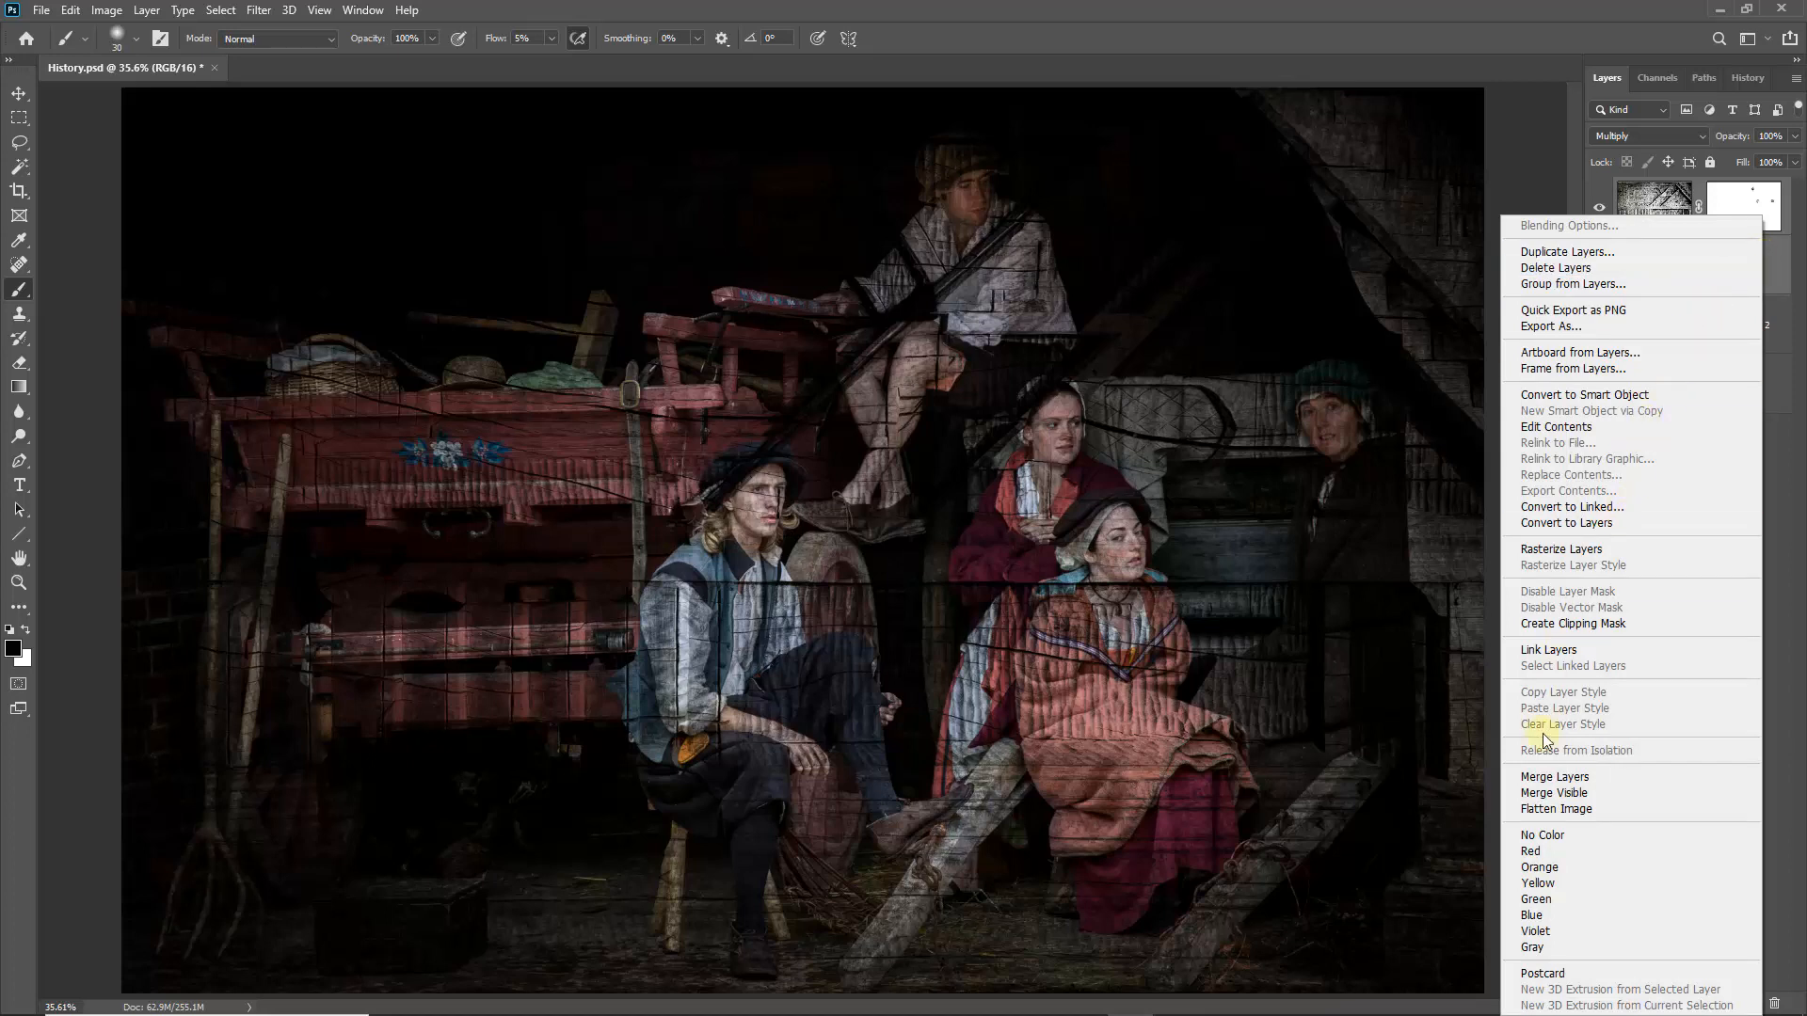
click(1590, 780)
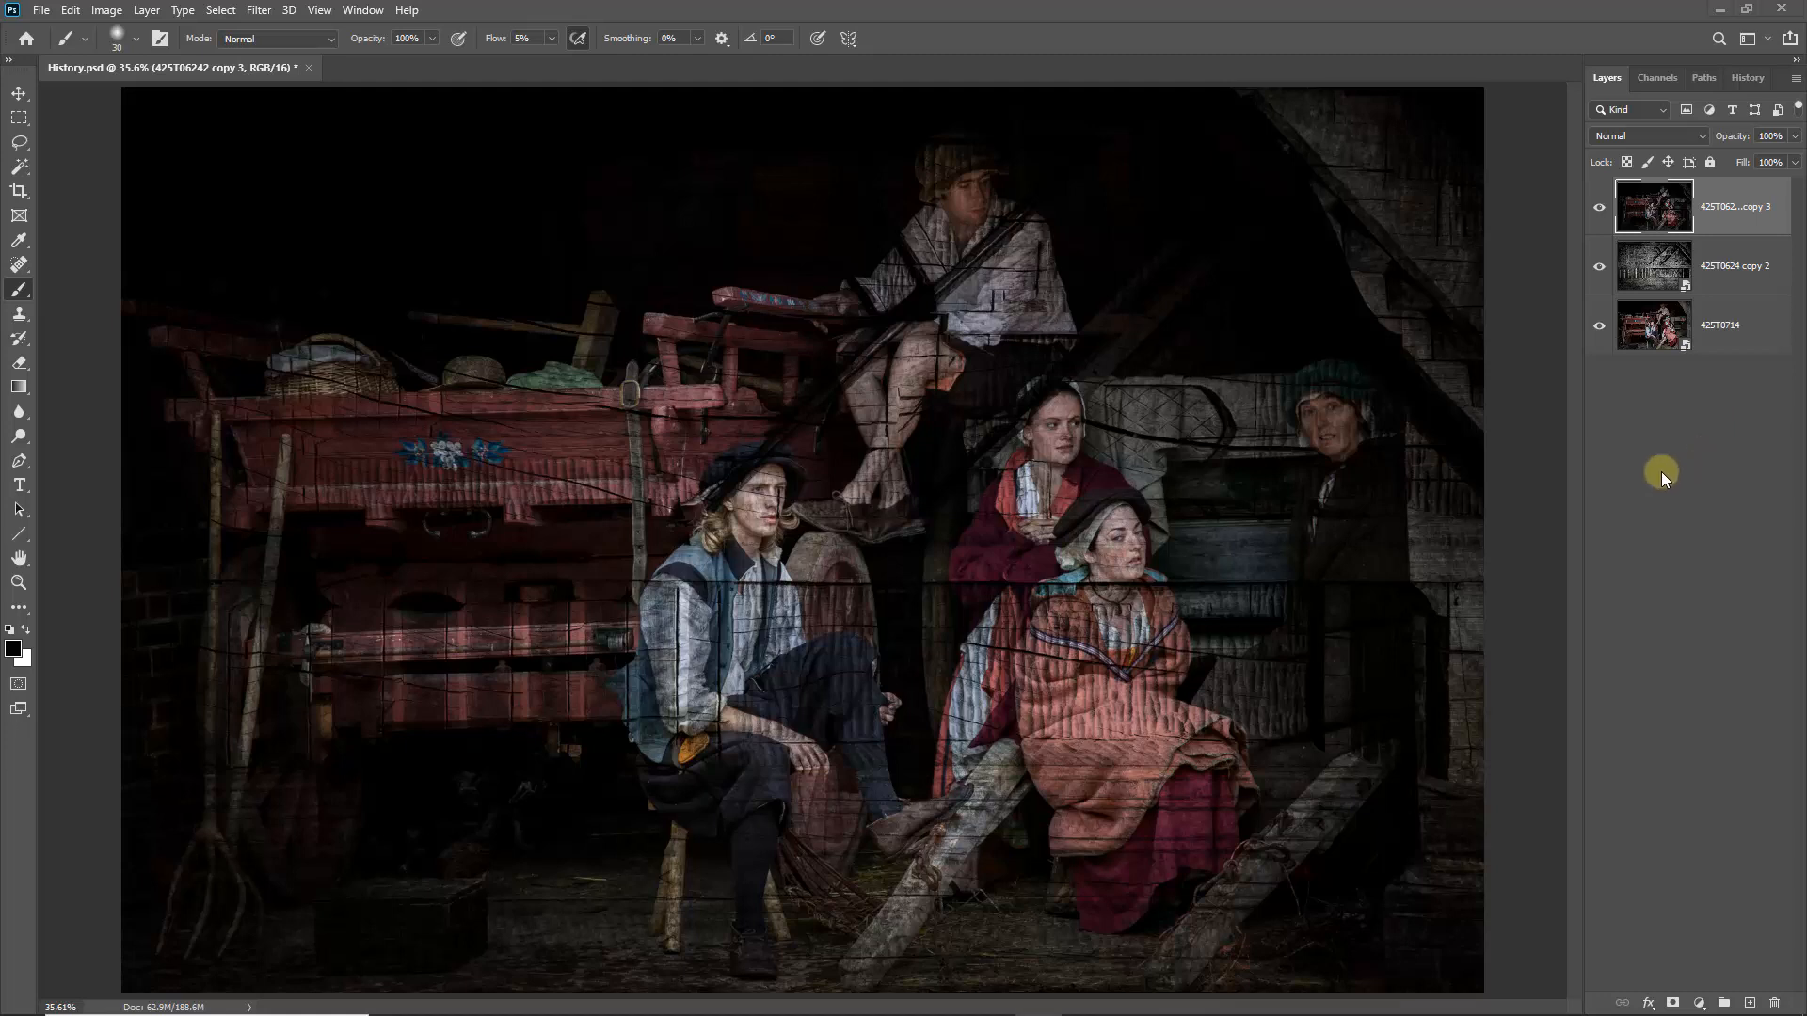
Step: Export the visible layers as JPEG files at quality 8 with the ICC profile and prefix History, into the third image folder
click(39, 11)
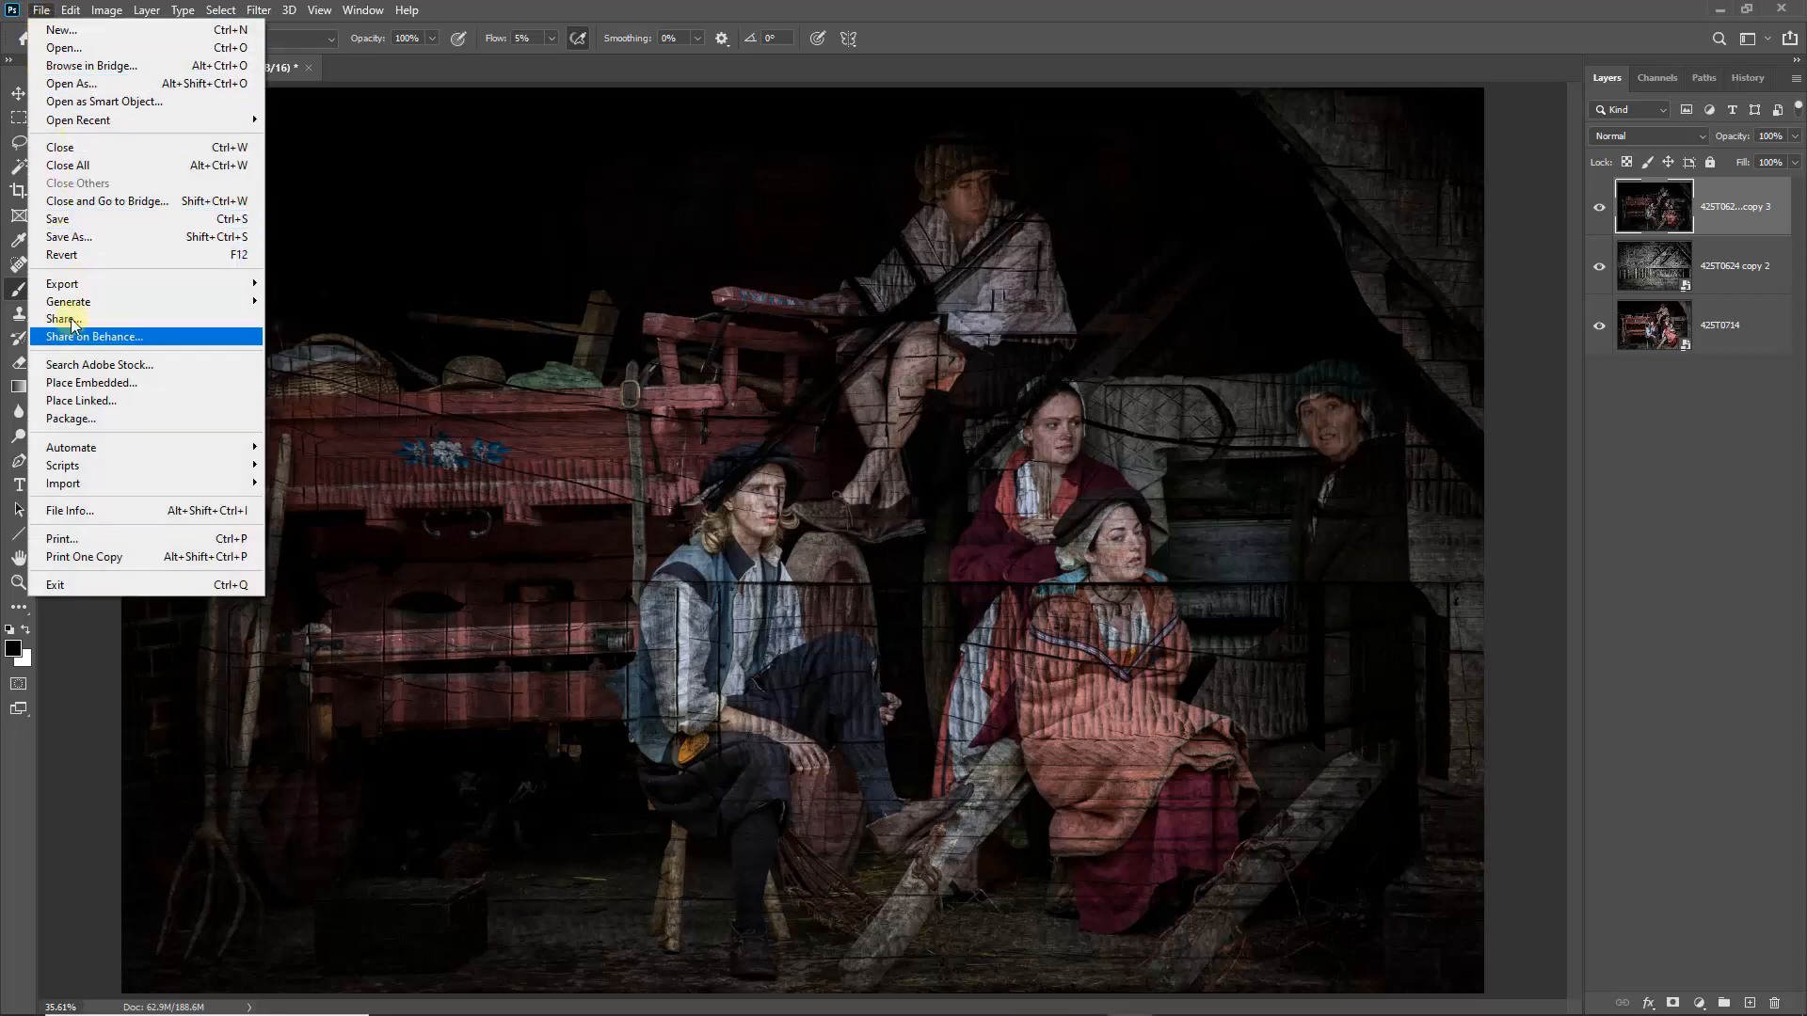
mouse_move(83, 285)
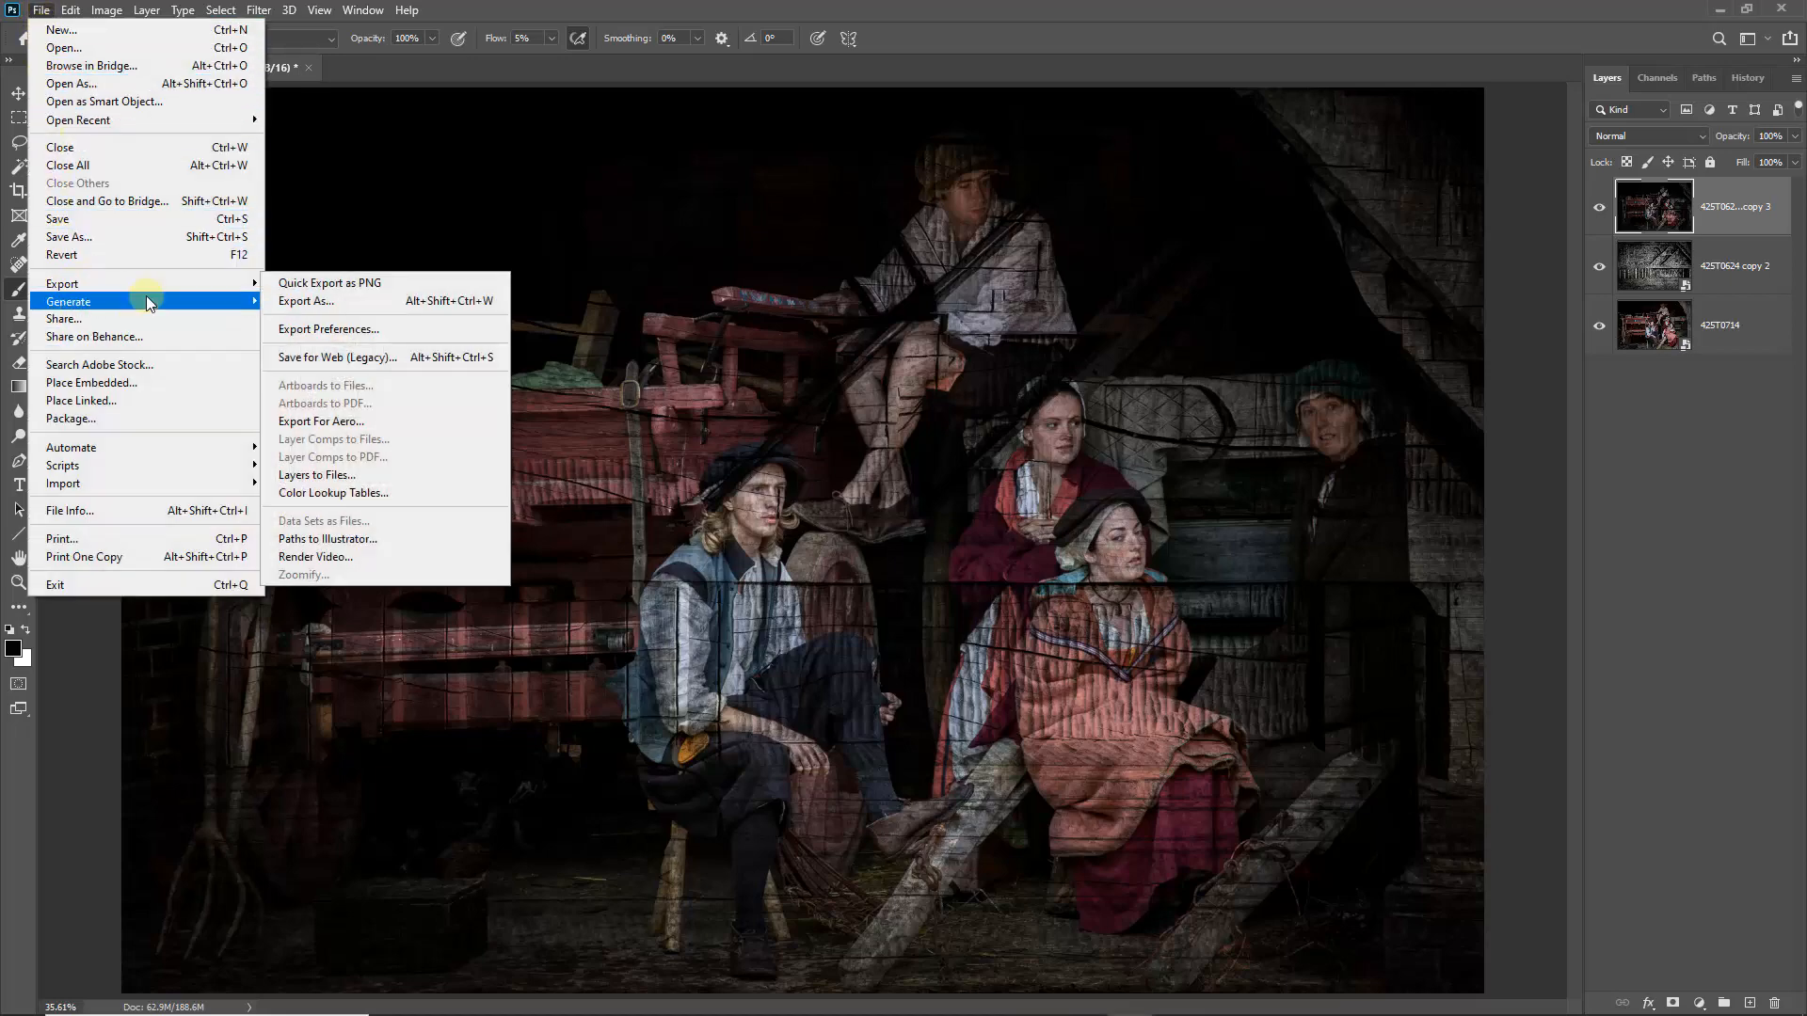
click(327, 475)
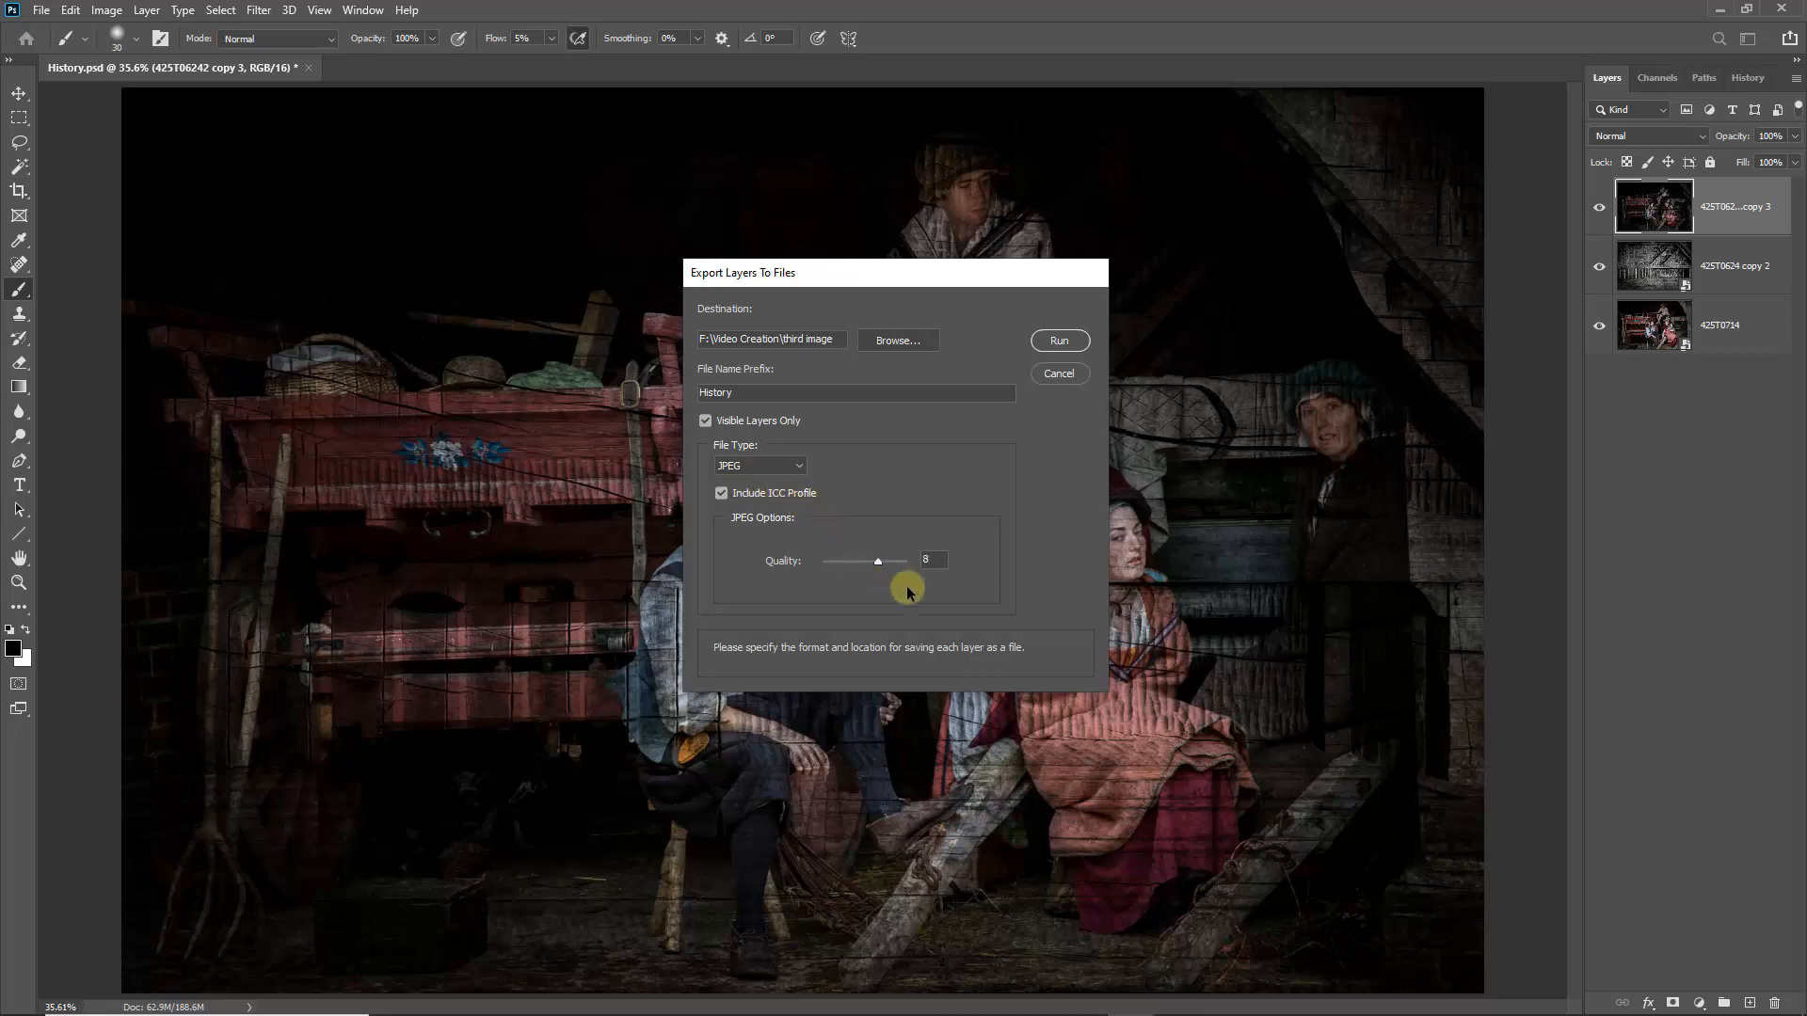
click(1053, 342)
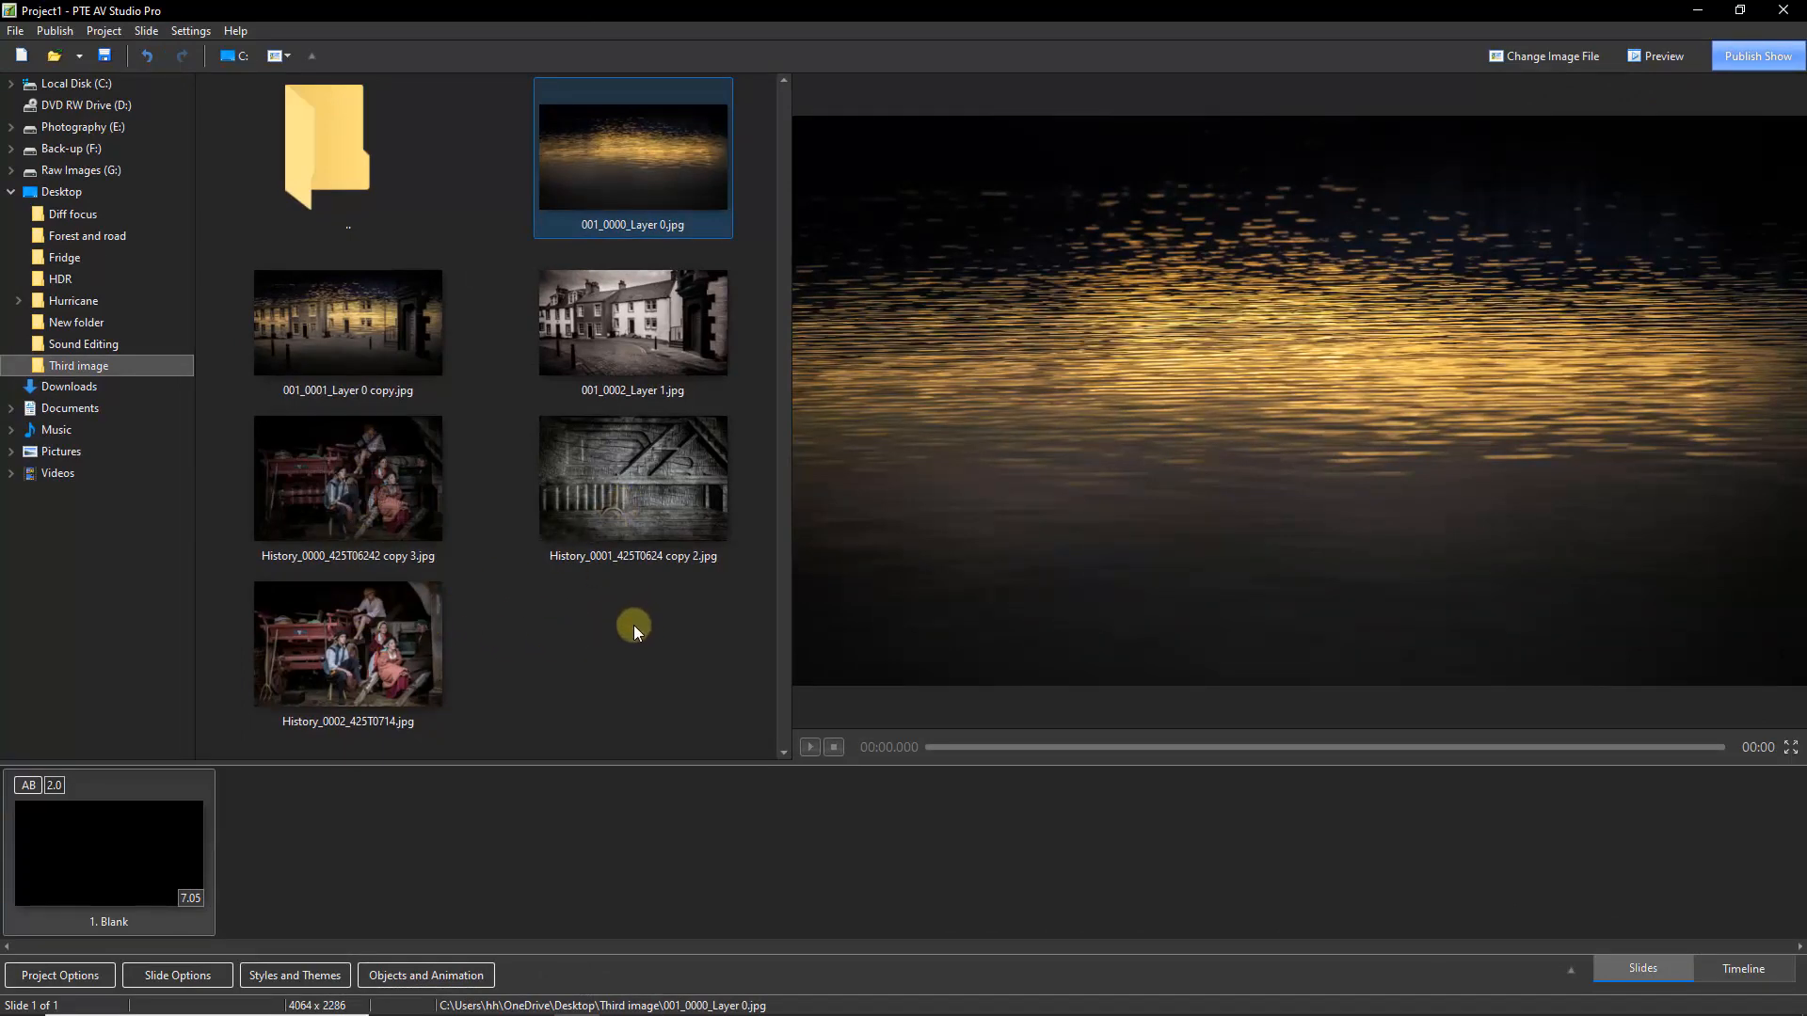
Step: In PTE AV Studio, add the History texture image, the blended image and the group photo as slides after the blank slide
double_click(629, 486)
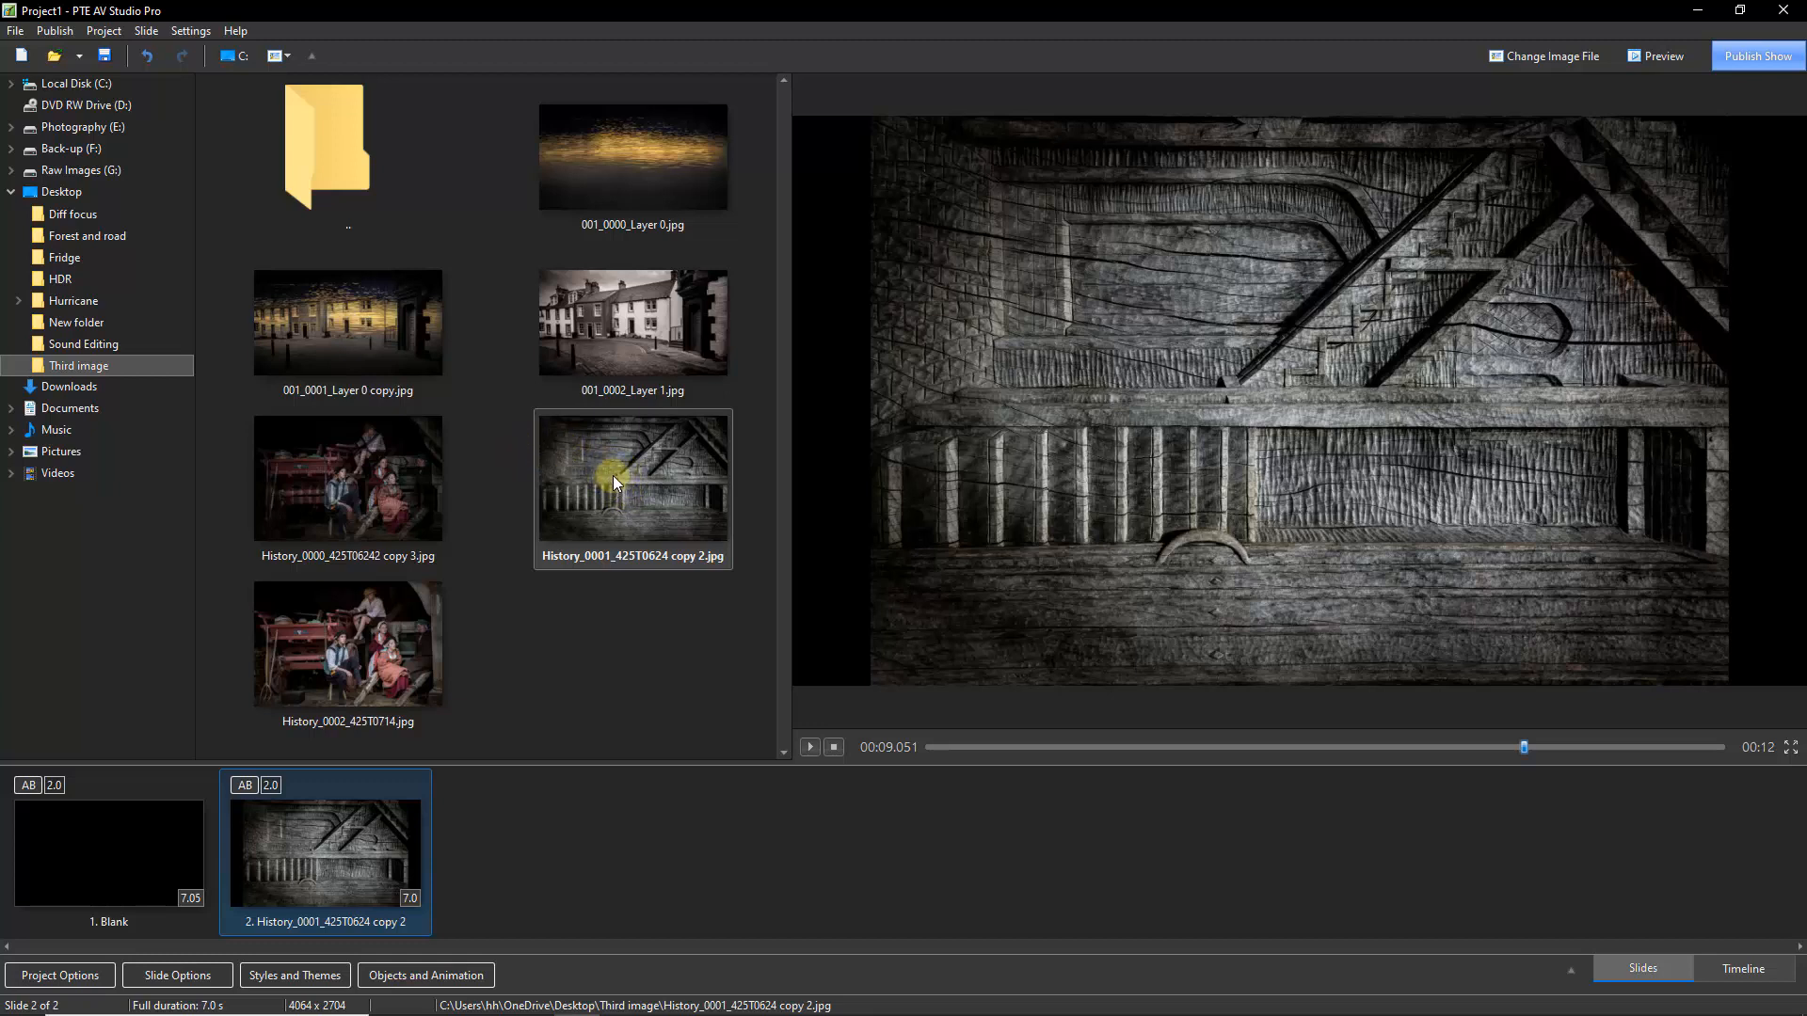
double_click(359, 474)
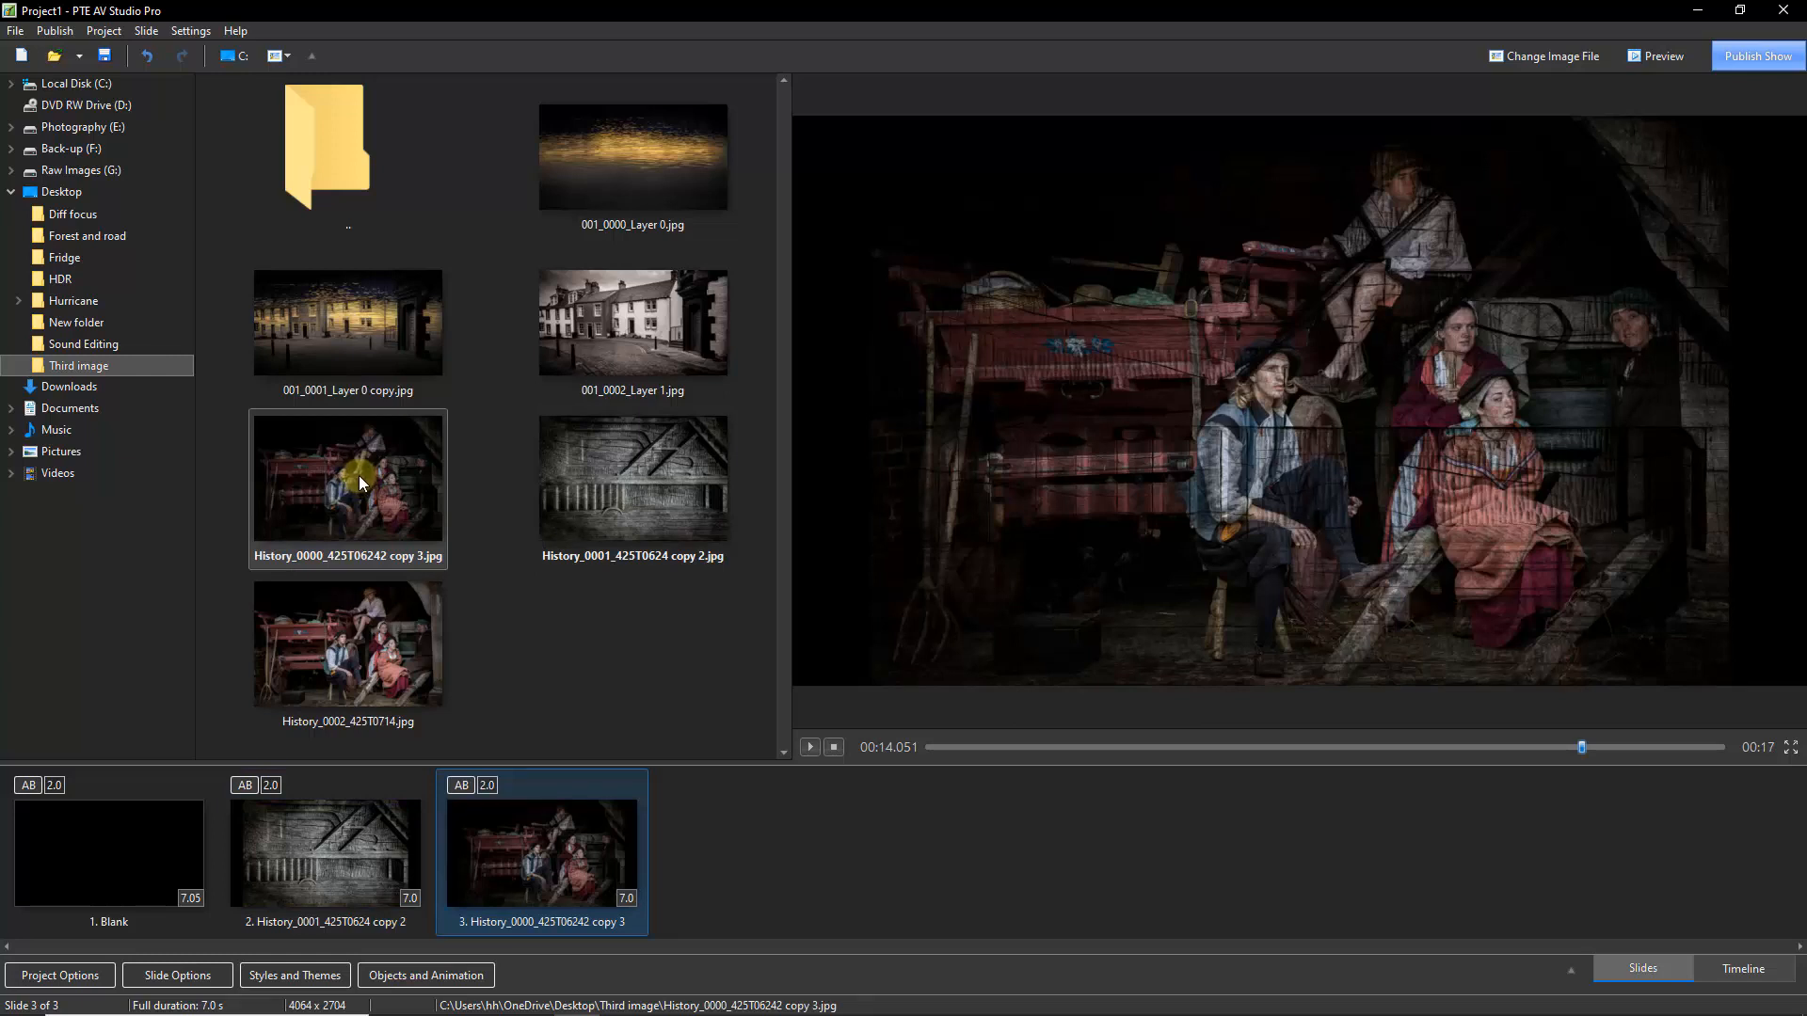
double_click(350, 644)
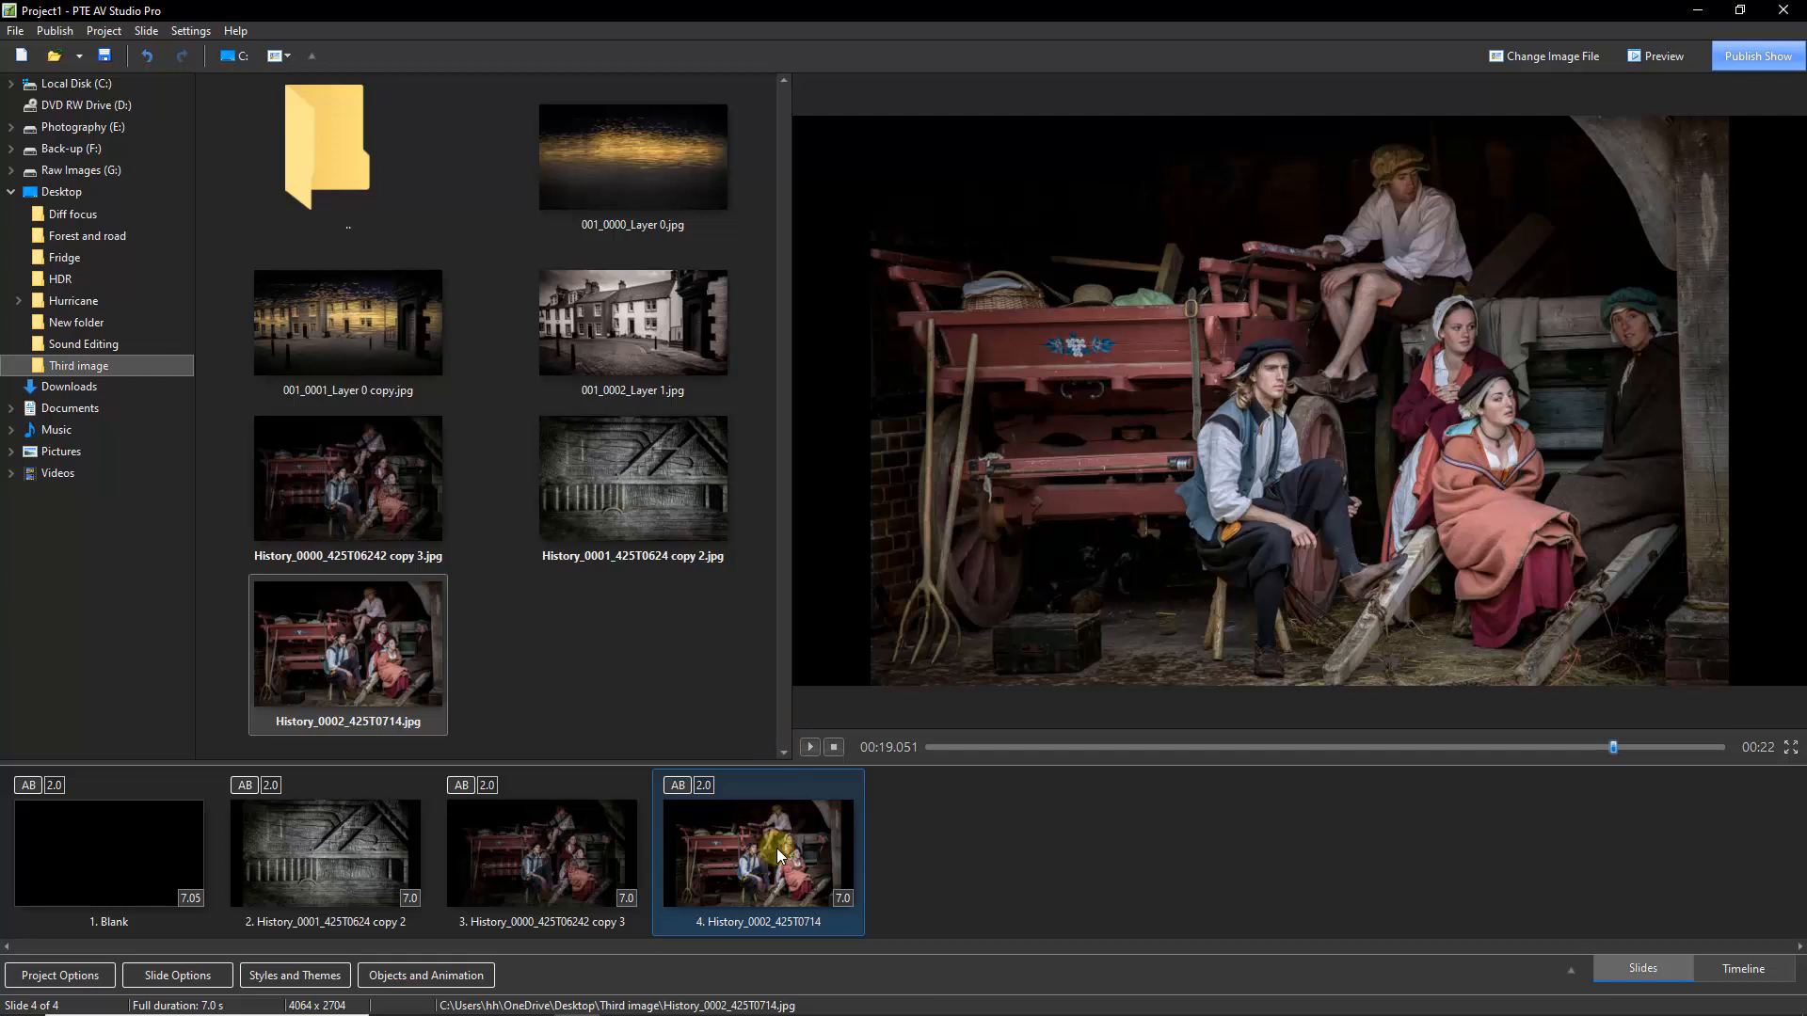
Step: Open the group photo slide for object animation and try a proportional zoom of 118%, resetting it to 100%
click(433, 983)
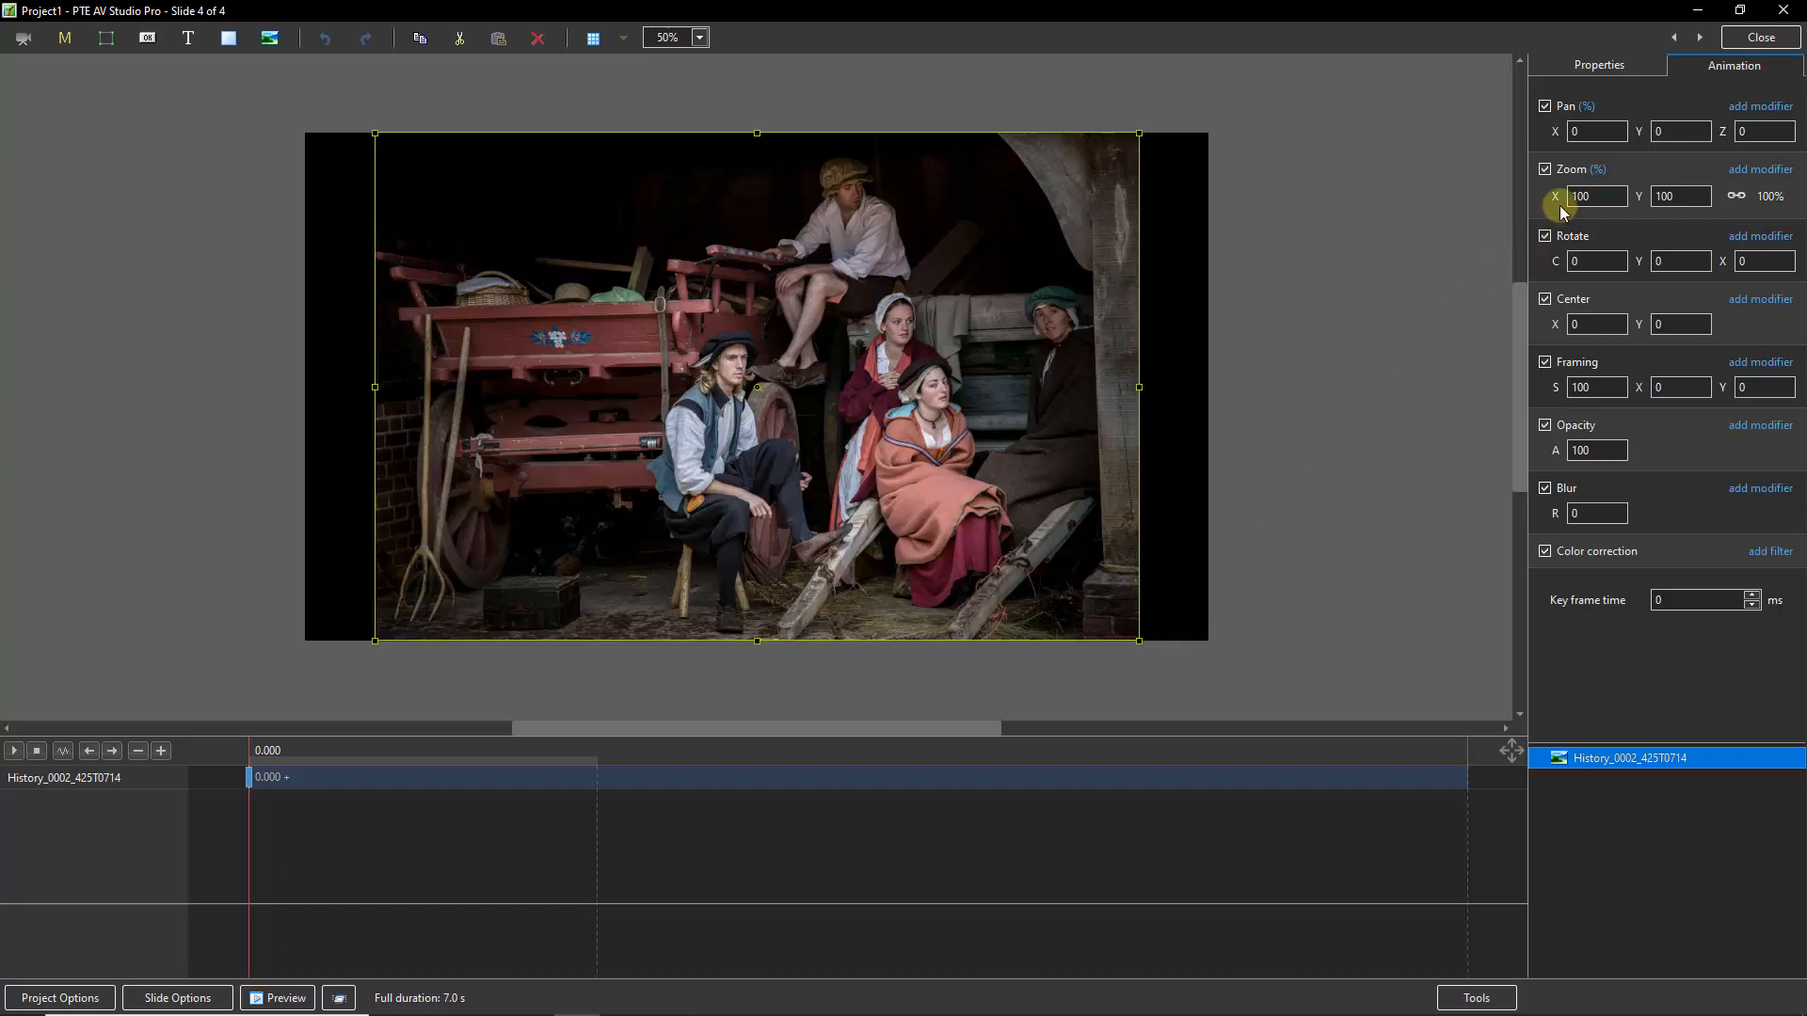
mouse_move(1558, 198)
mouse_down()
mouse_move(1577, 196)
mouse_move(1577, 228)
mouse_up()
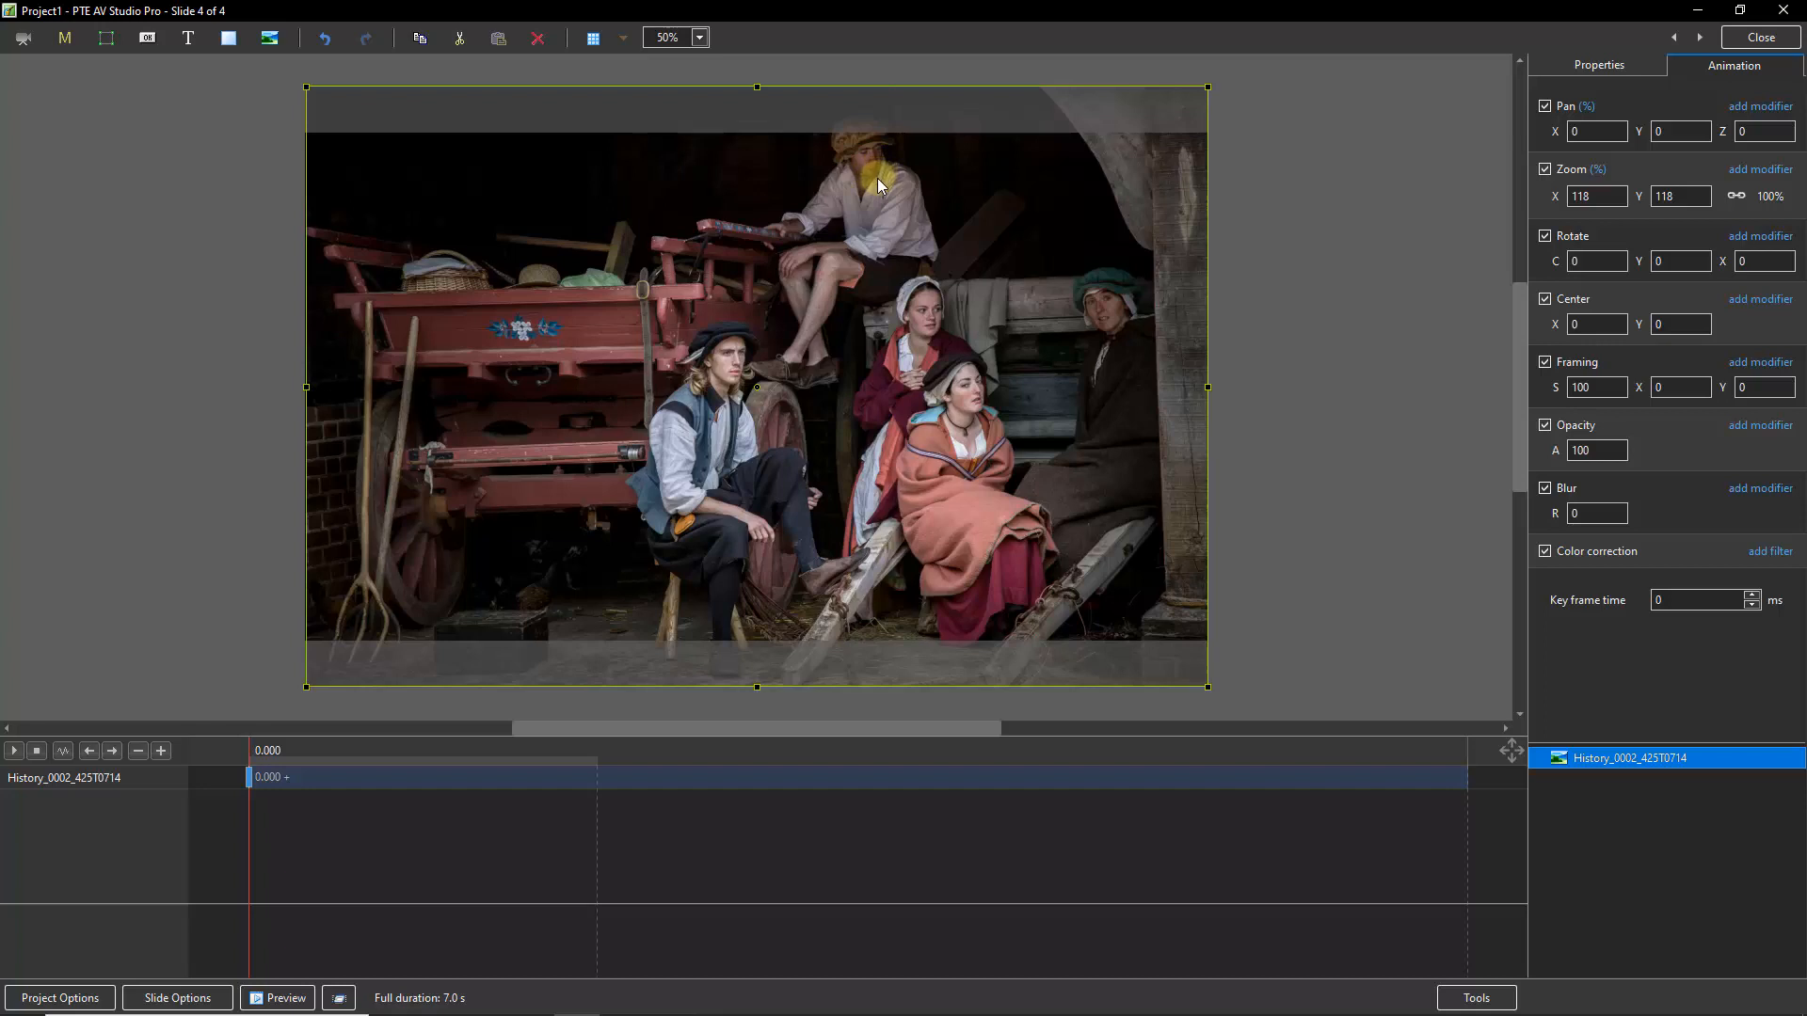
double_click(1556, 199)
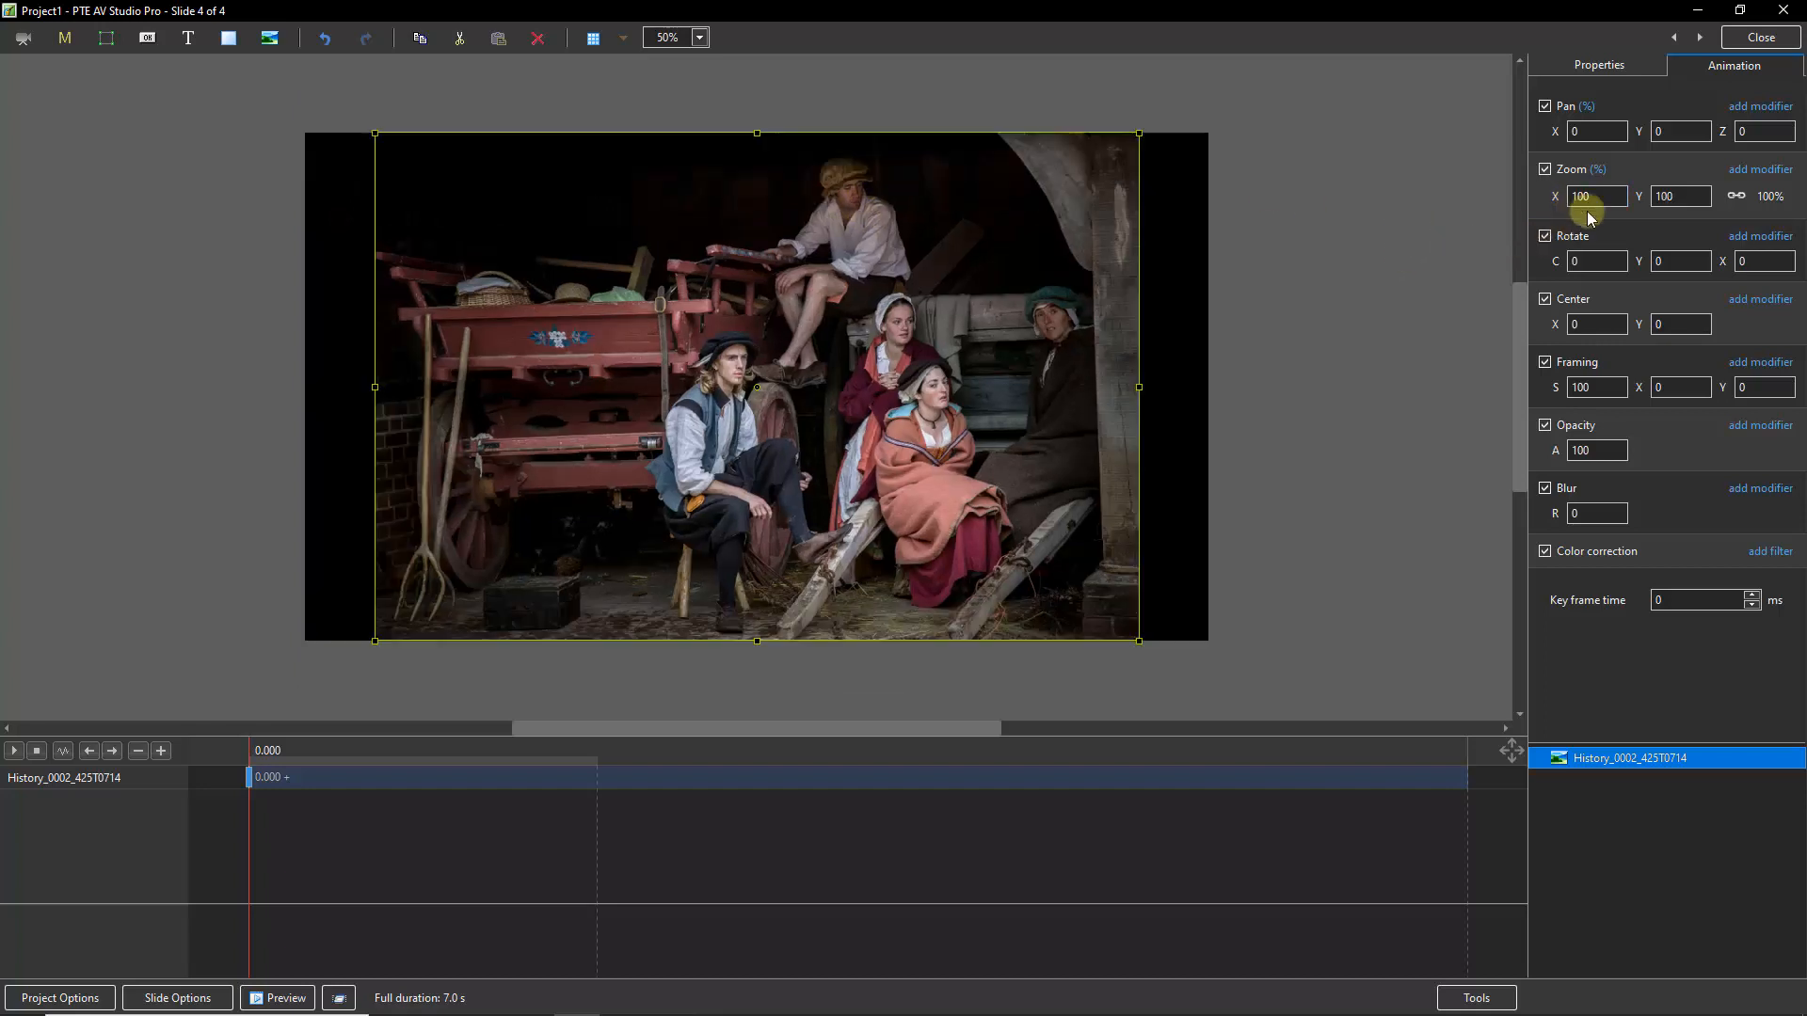
Step: Try widening only the group photo to 112% X zoom, and scale it up proportionally to 119% X with the axes relinked
click(1736, 197)
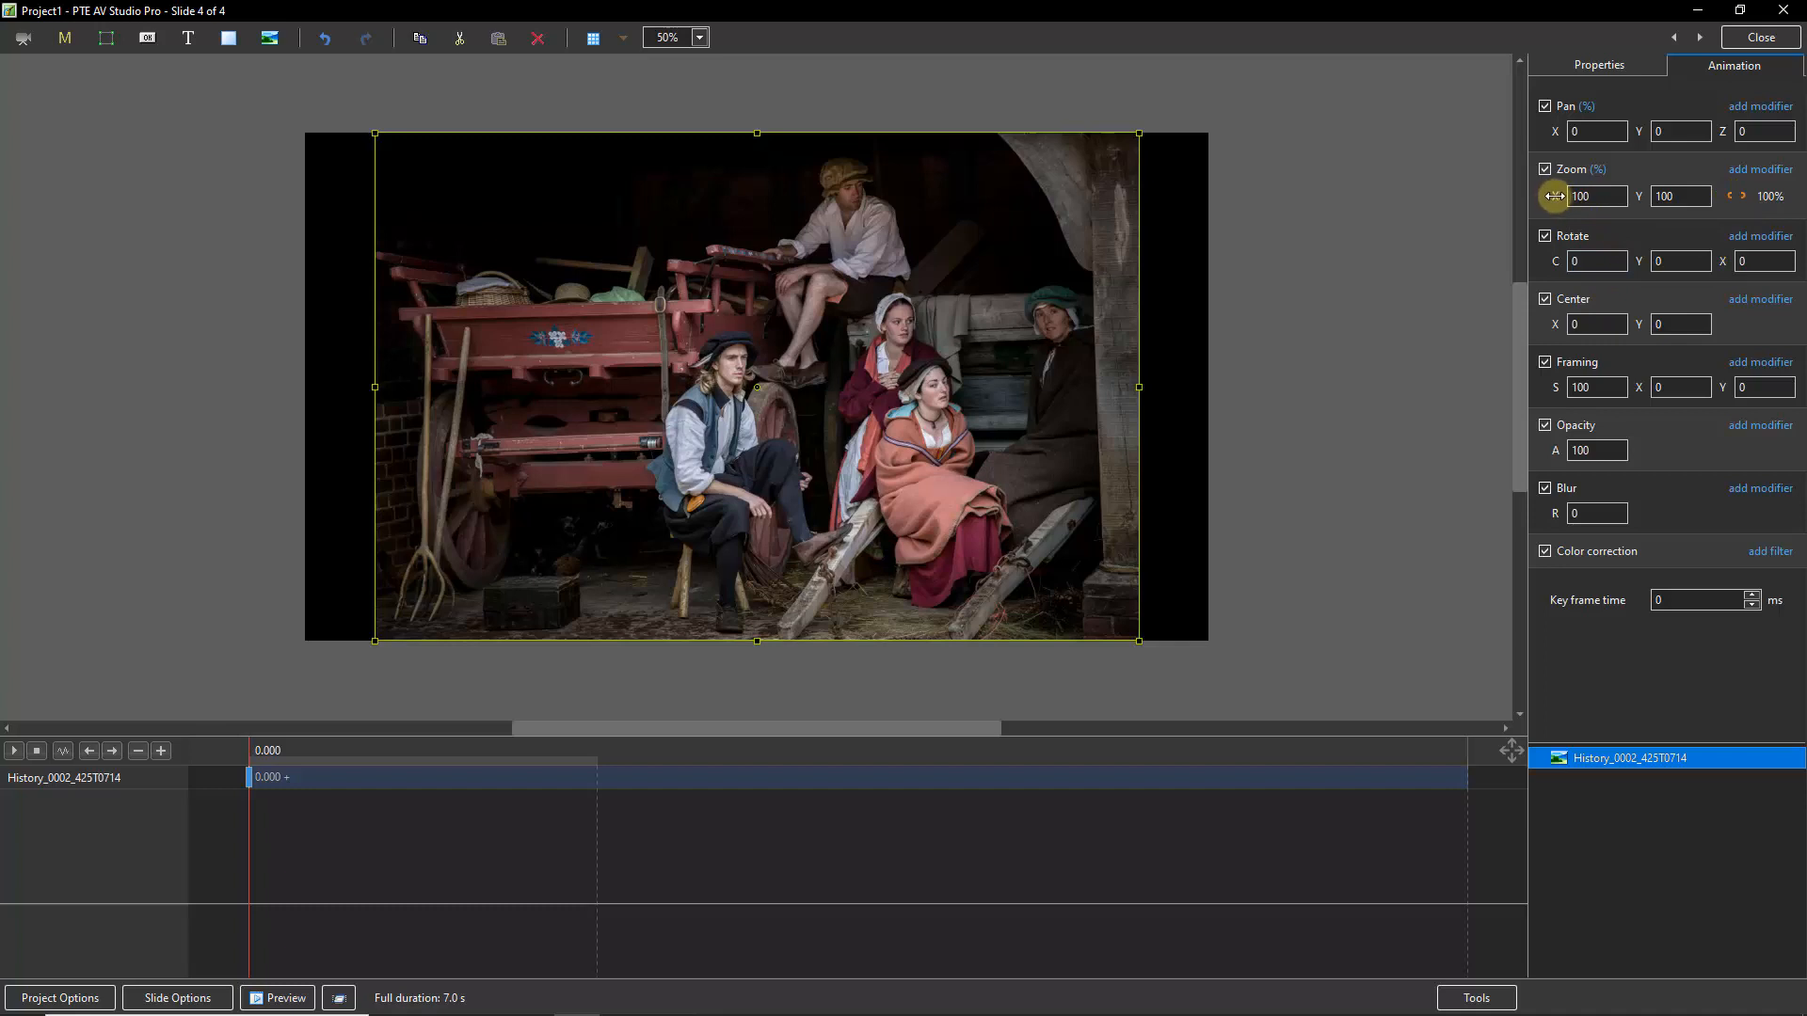
drag(1552, 197, 1562, 209)
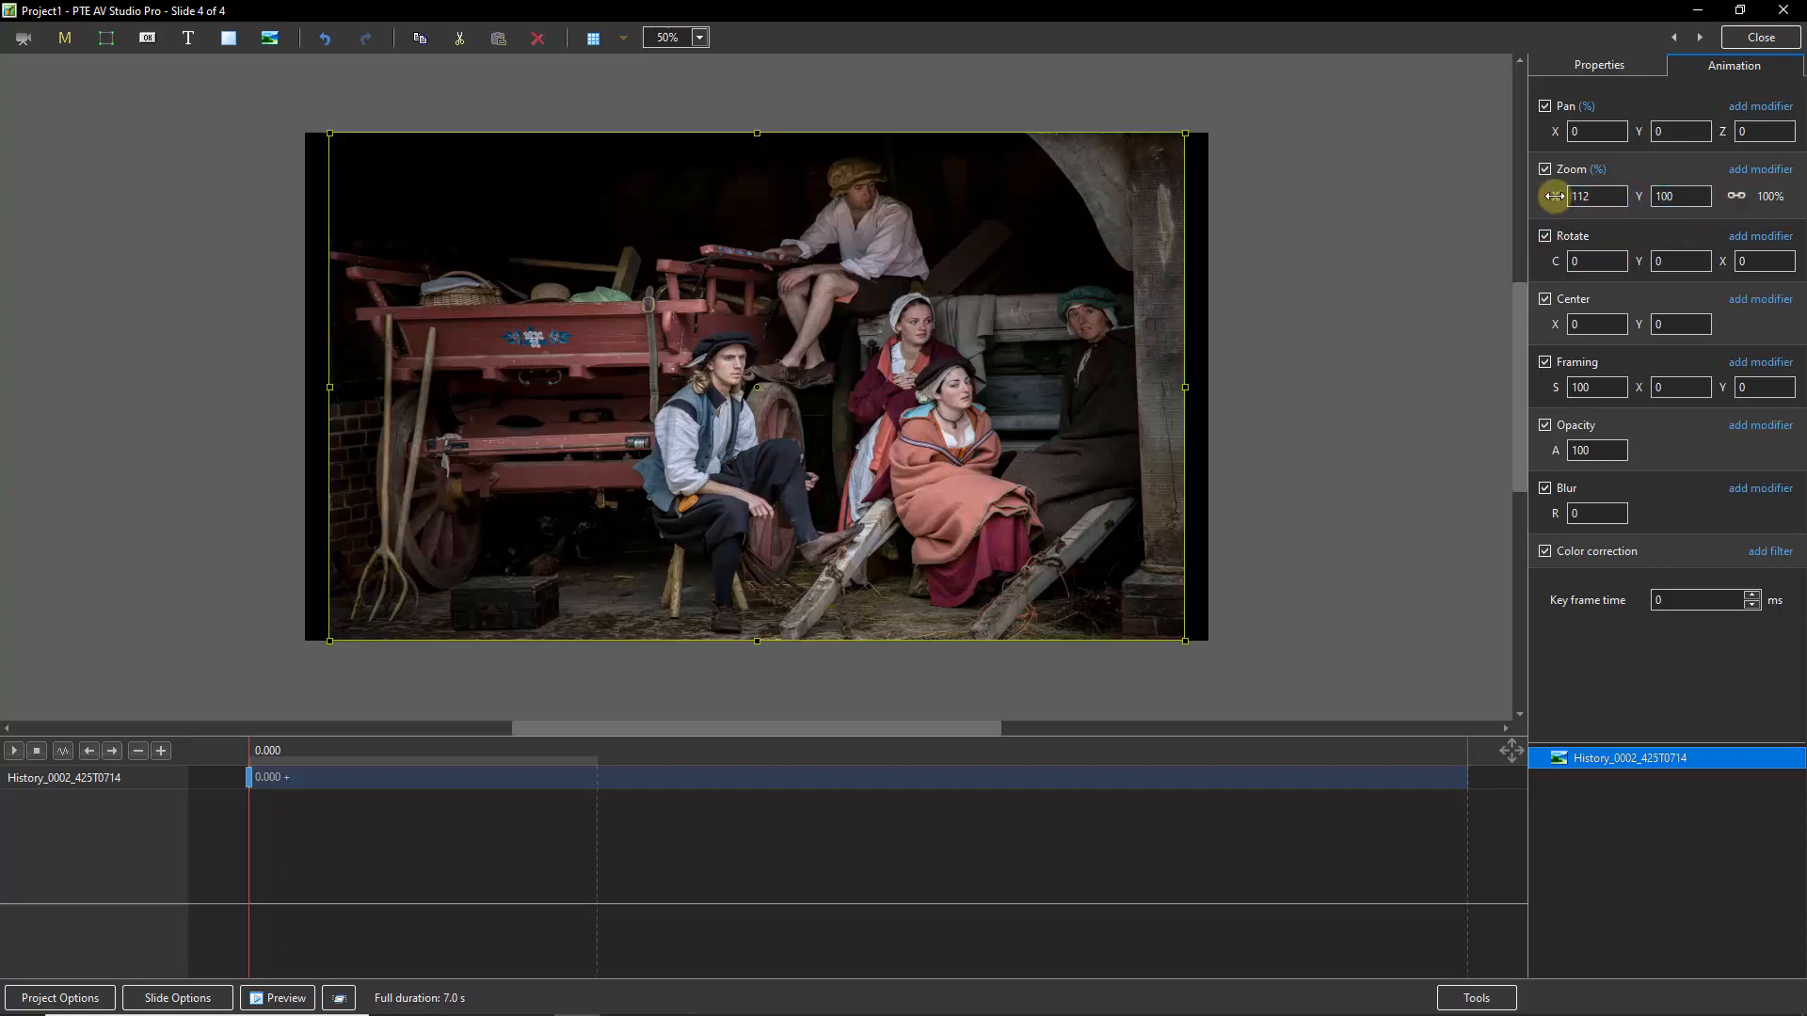
drag(1553, 196, 1560, 196)
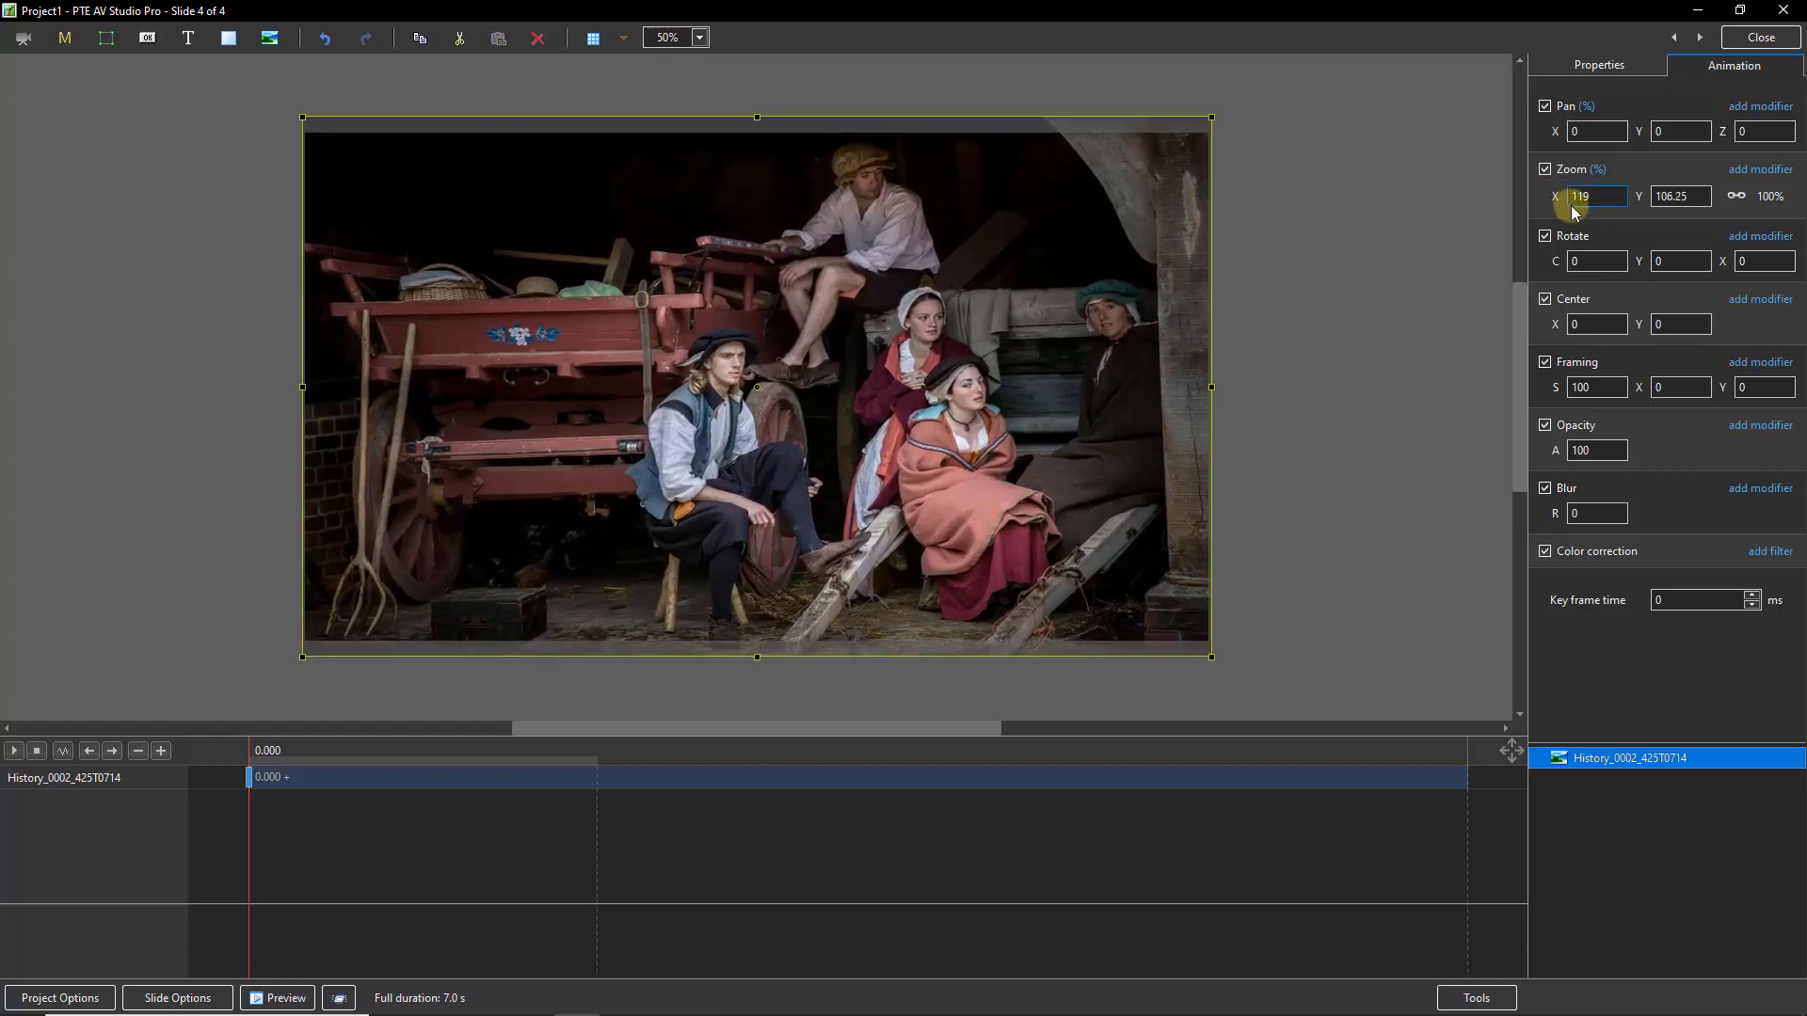
Step: Set the group photo's zoom to X 120 and Y 107, unlinking the axes for the Y value and relinking them
double_click(1600, 194)
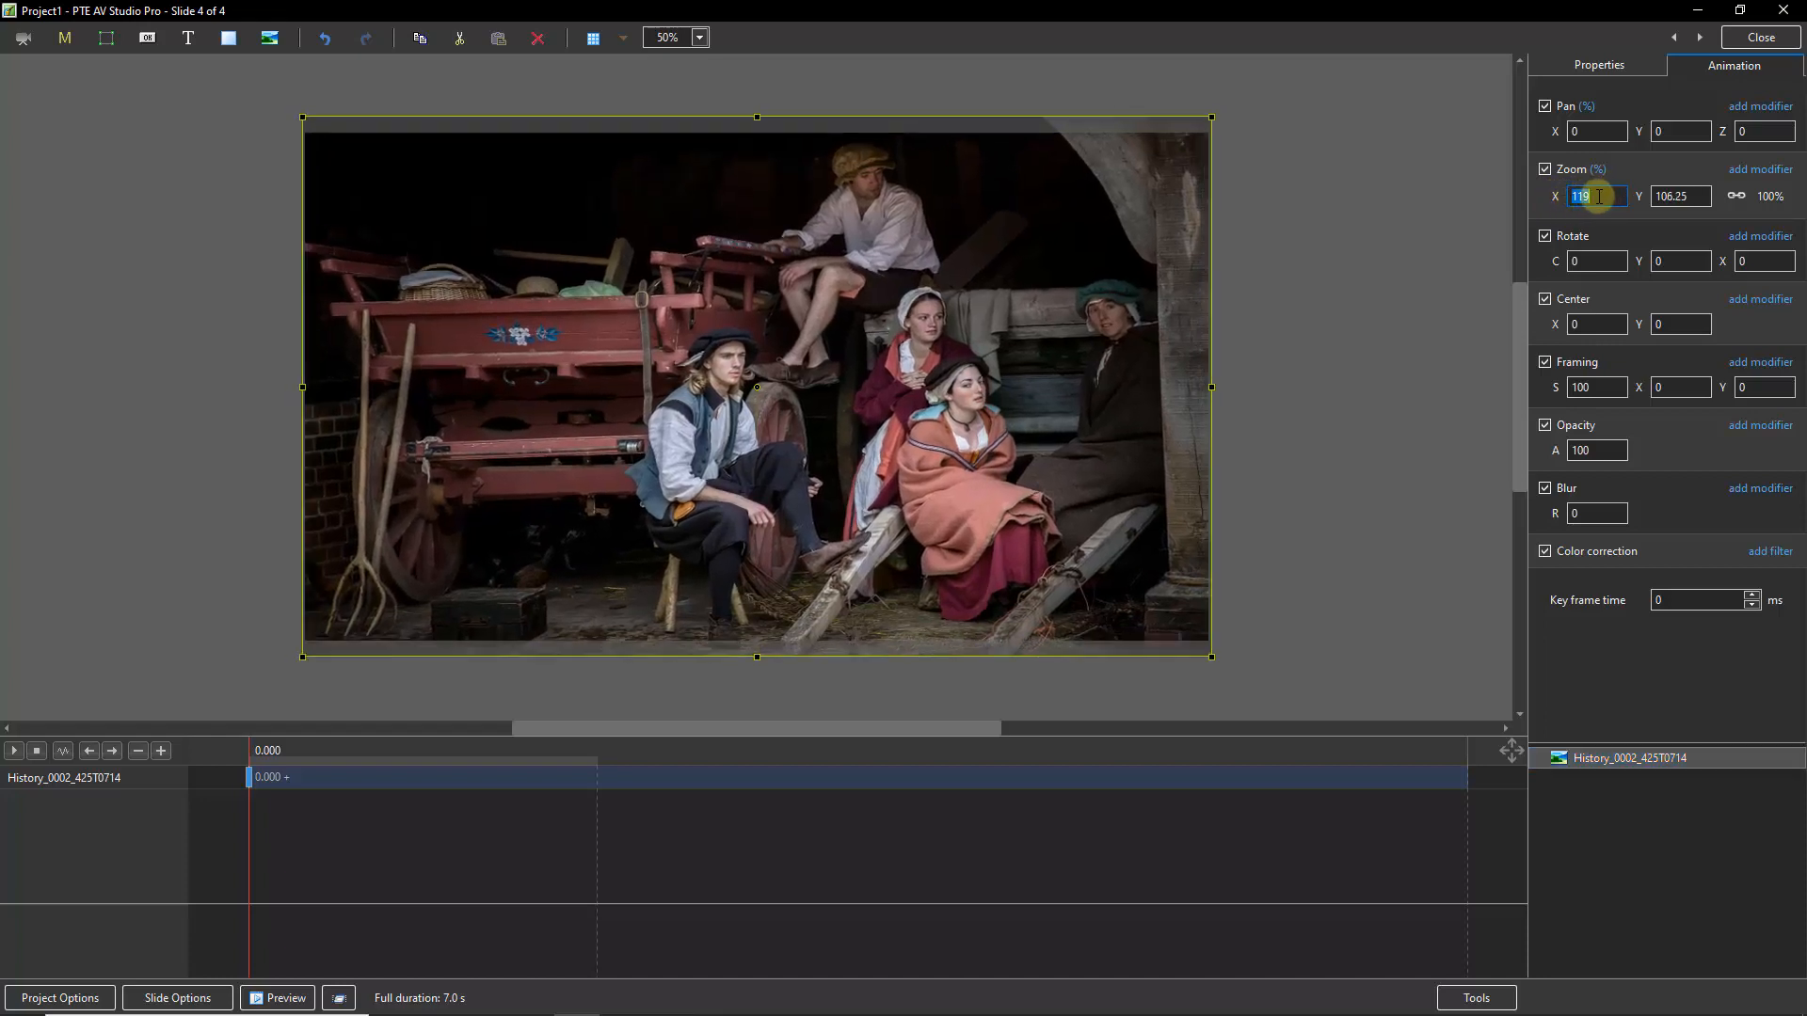
text(120)
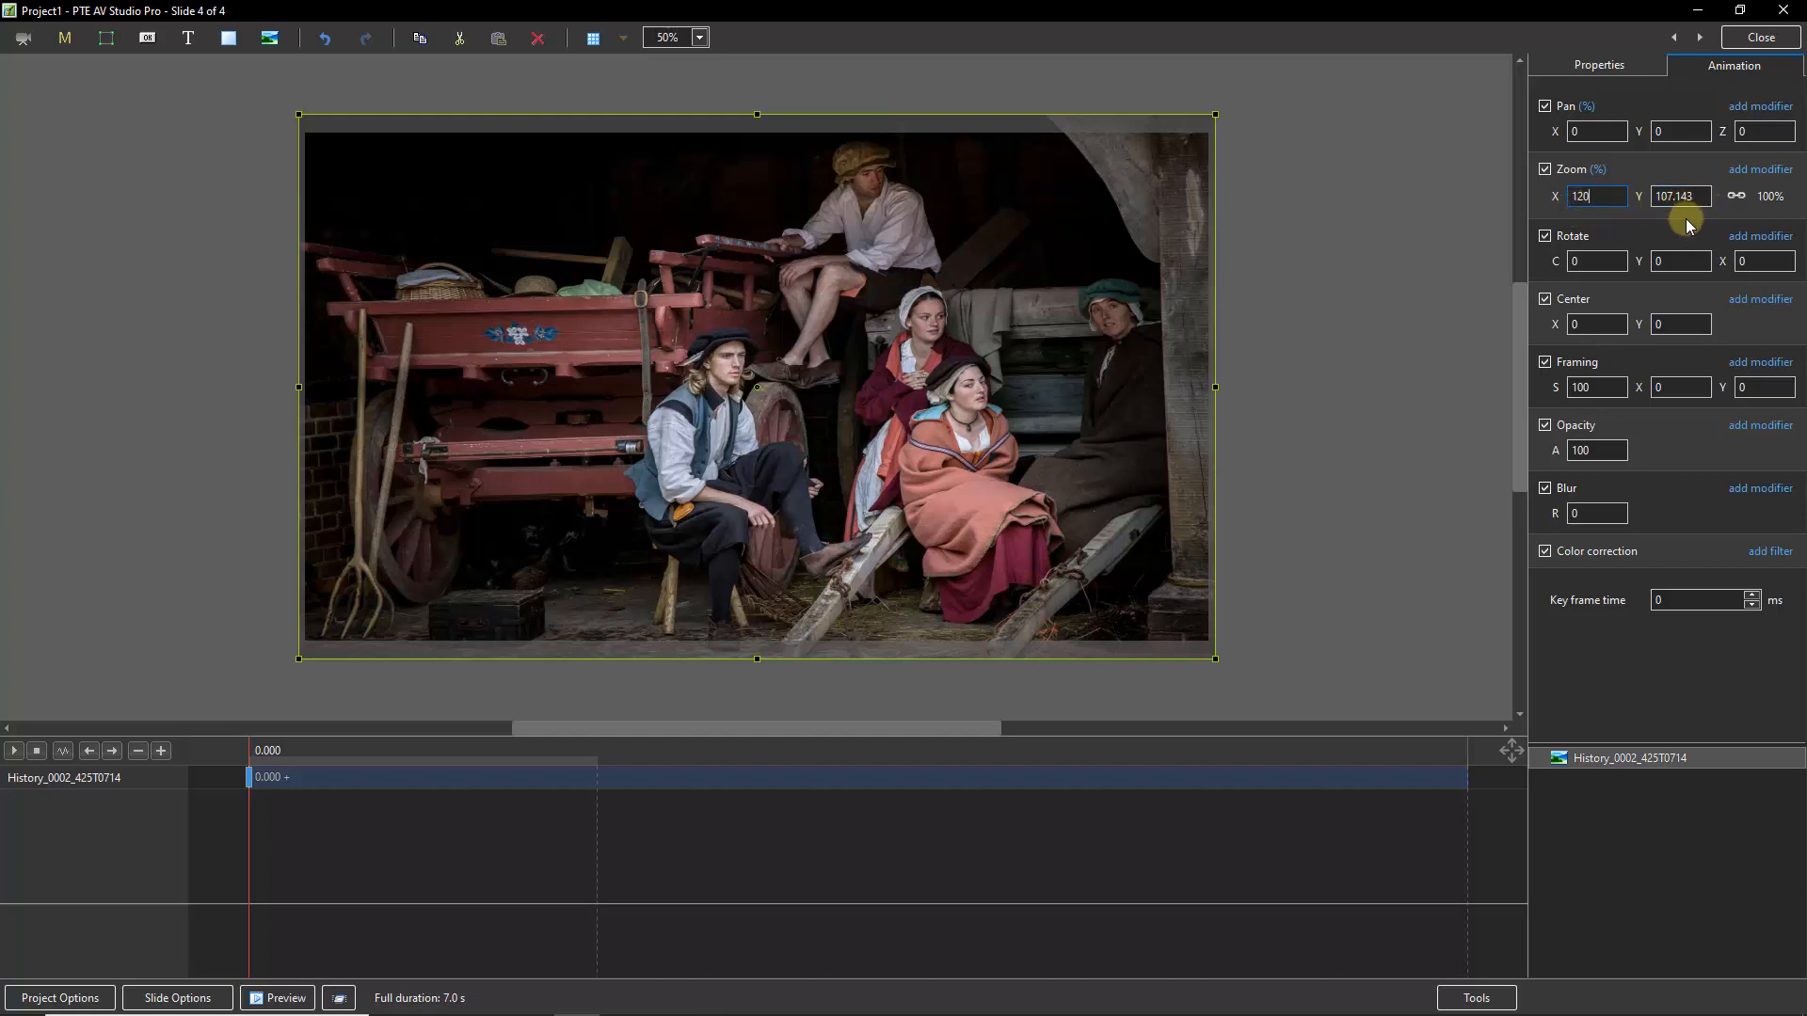
click(1740, 200)
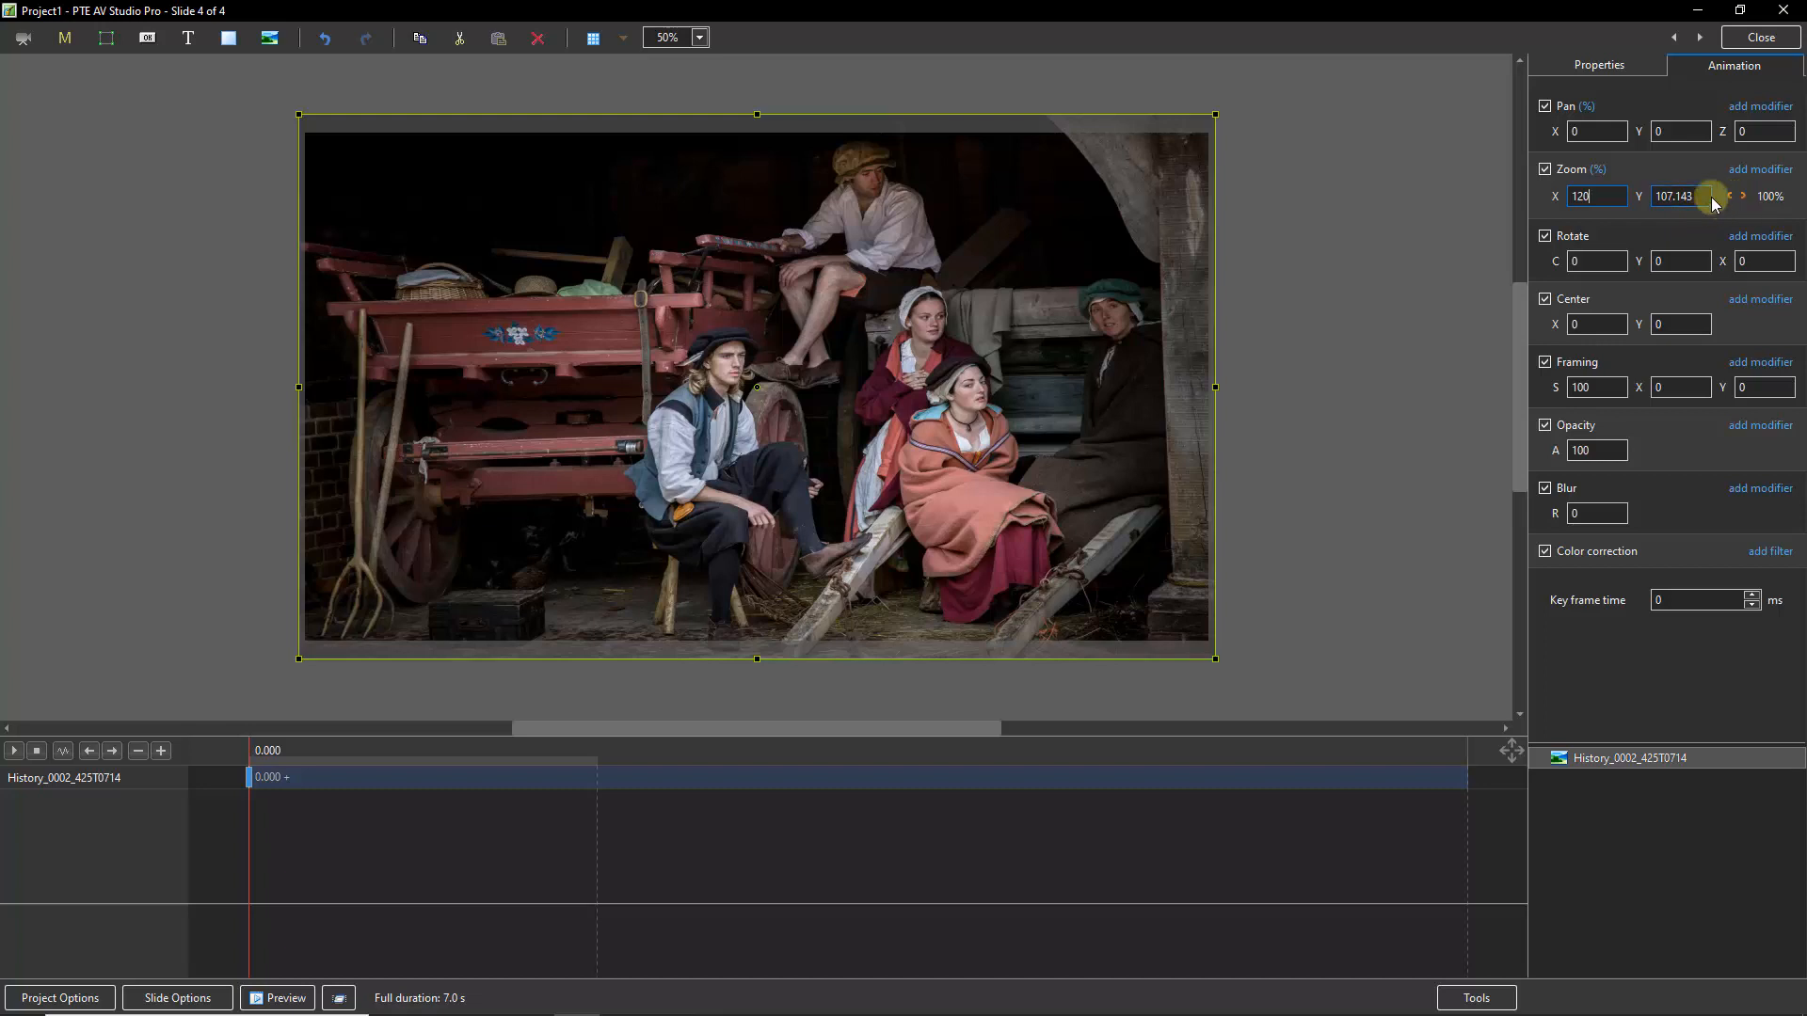
click(1694, 195)
text(107)
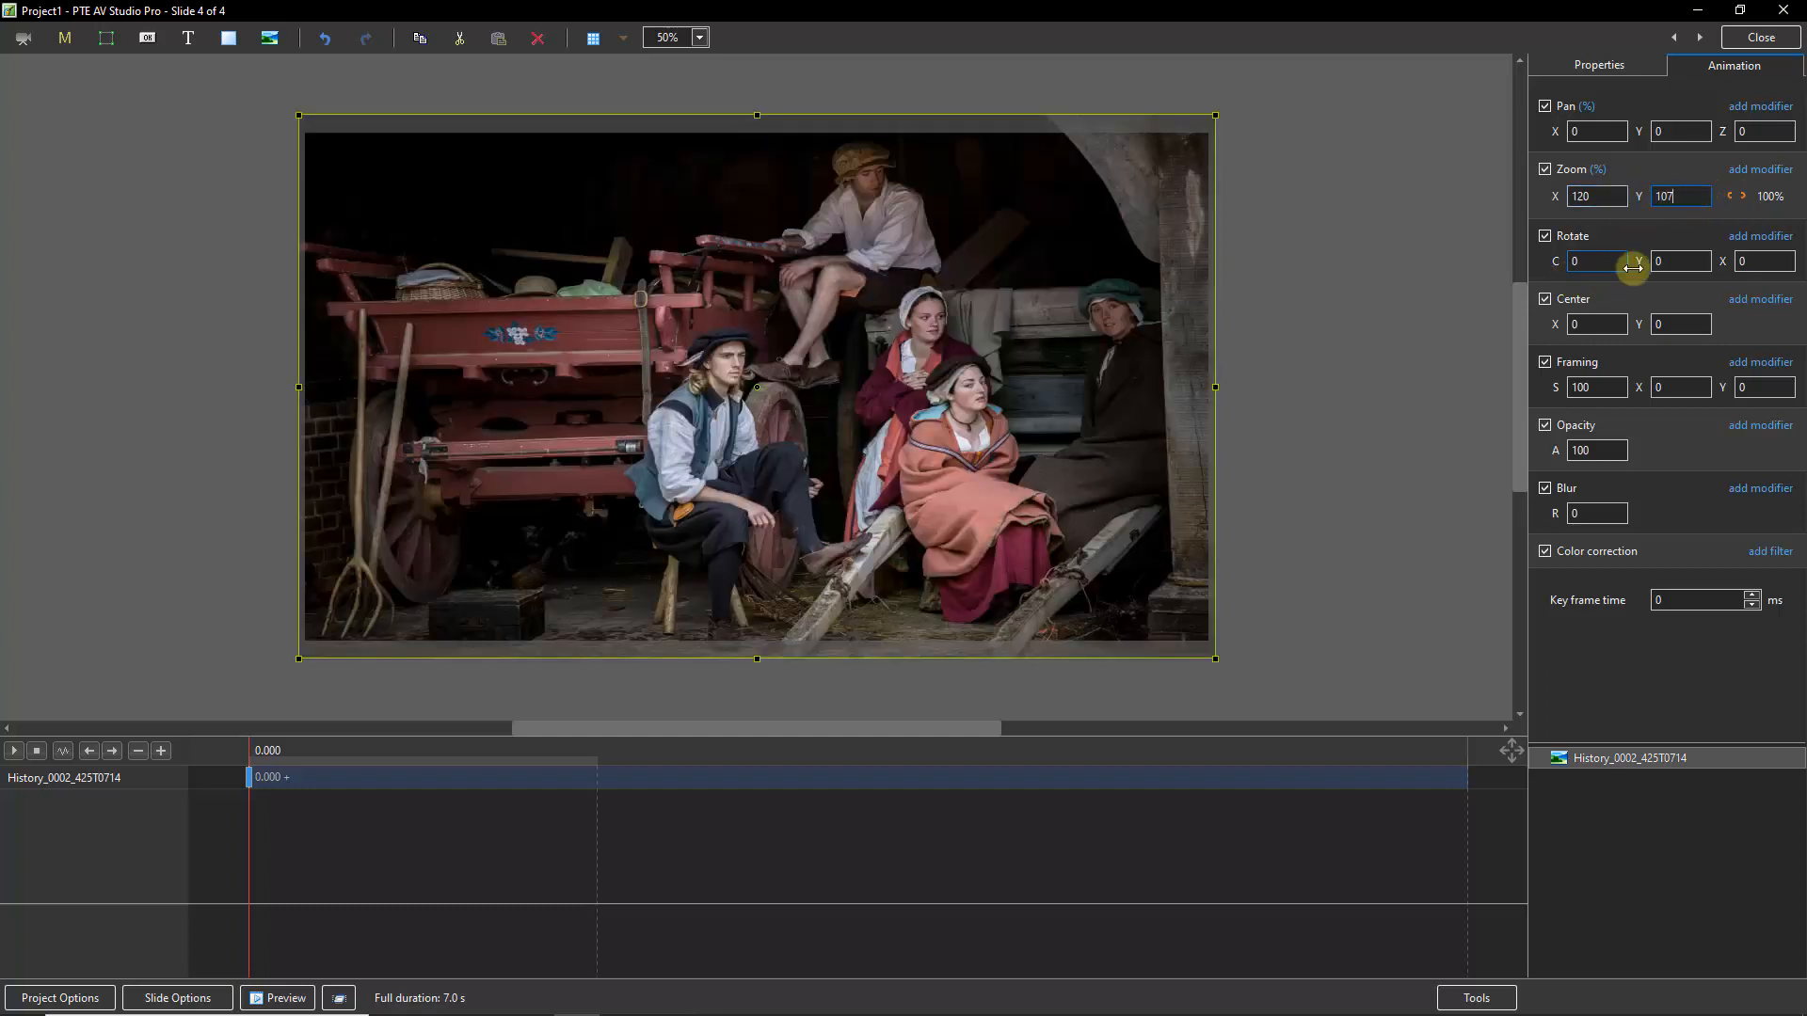
click(1738, 197)
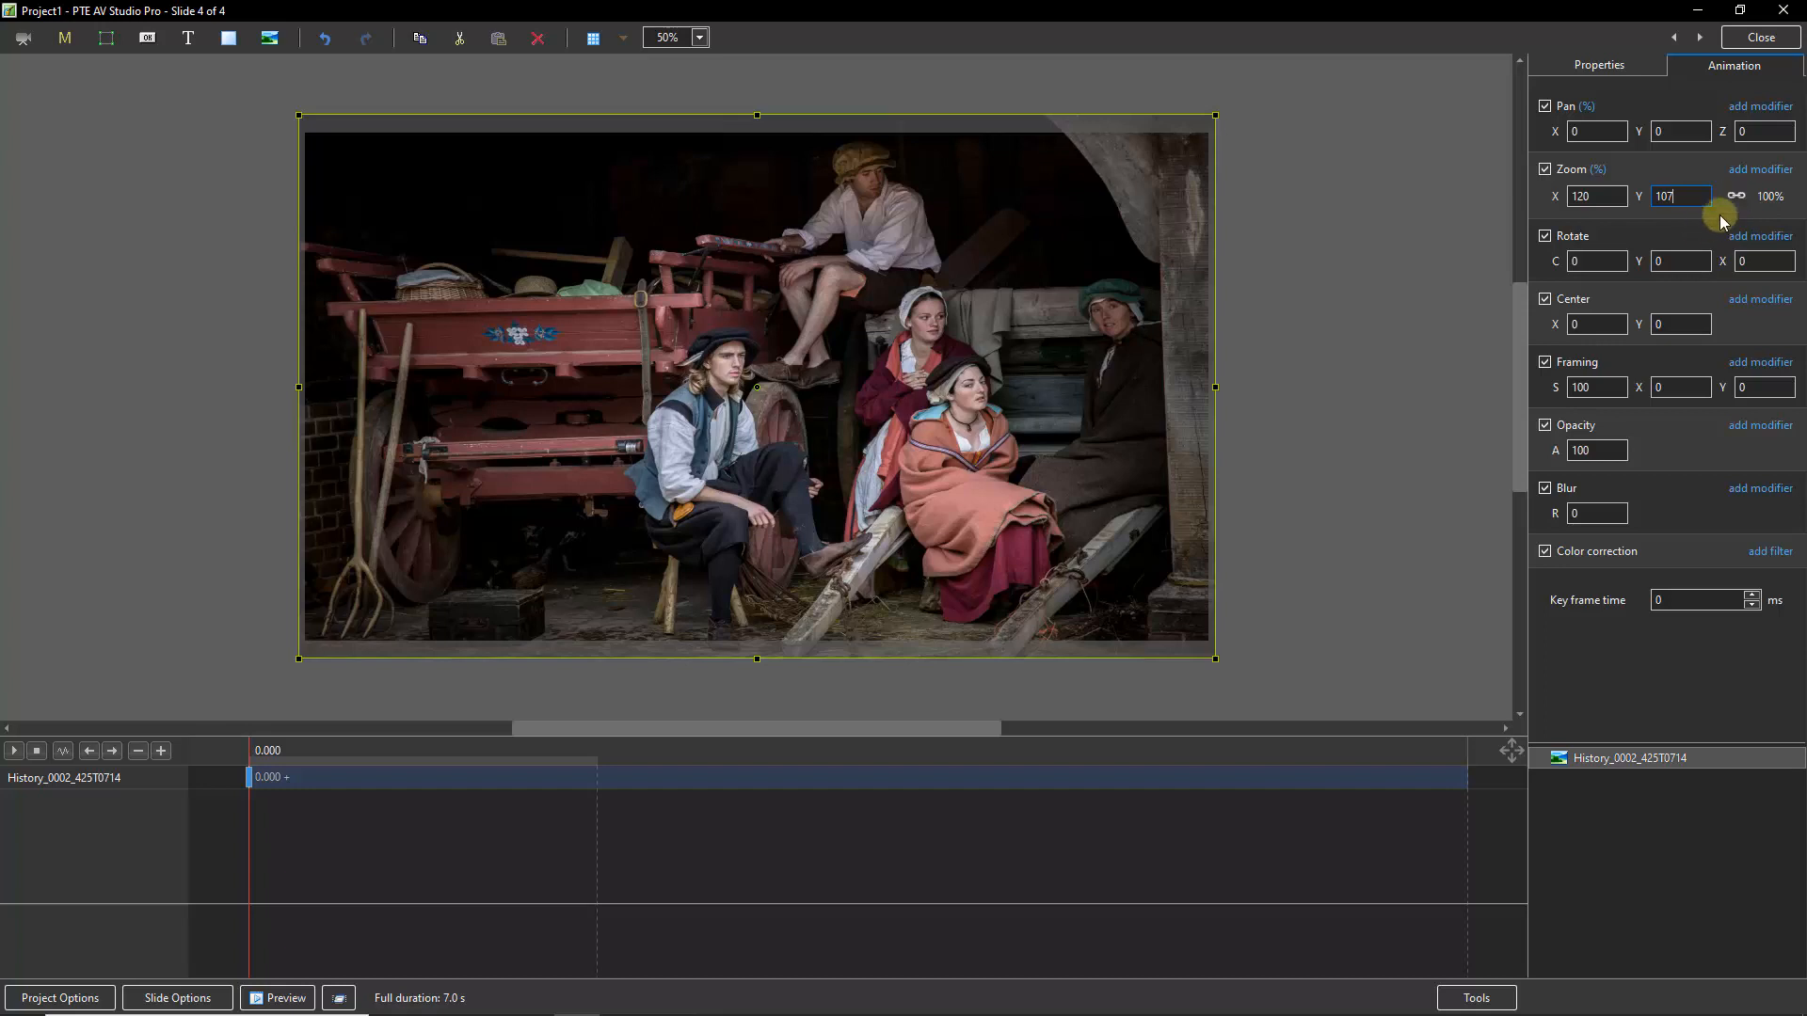
Step: Go to the blended image on slide 3 and set its unlinked zoom to X 120 and Y 107
click(1673, 38)
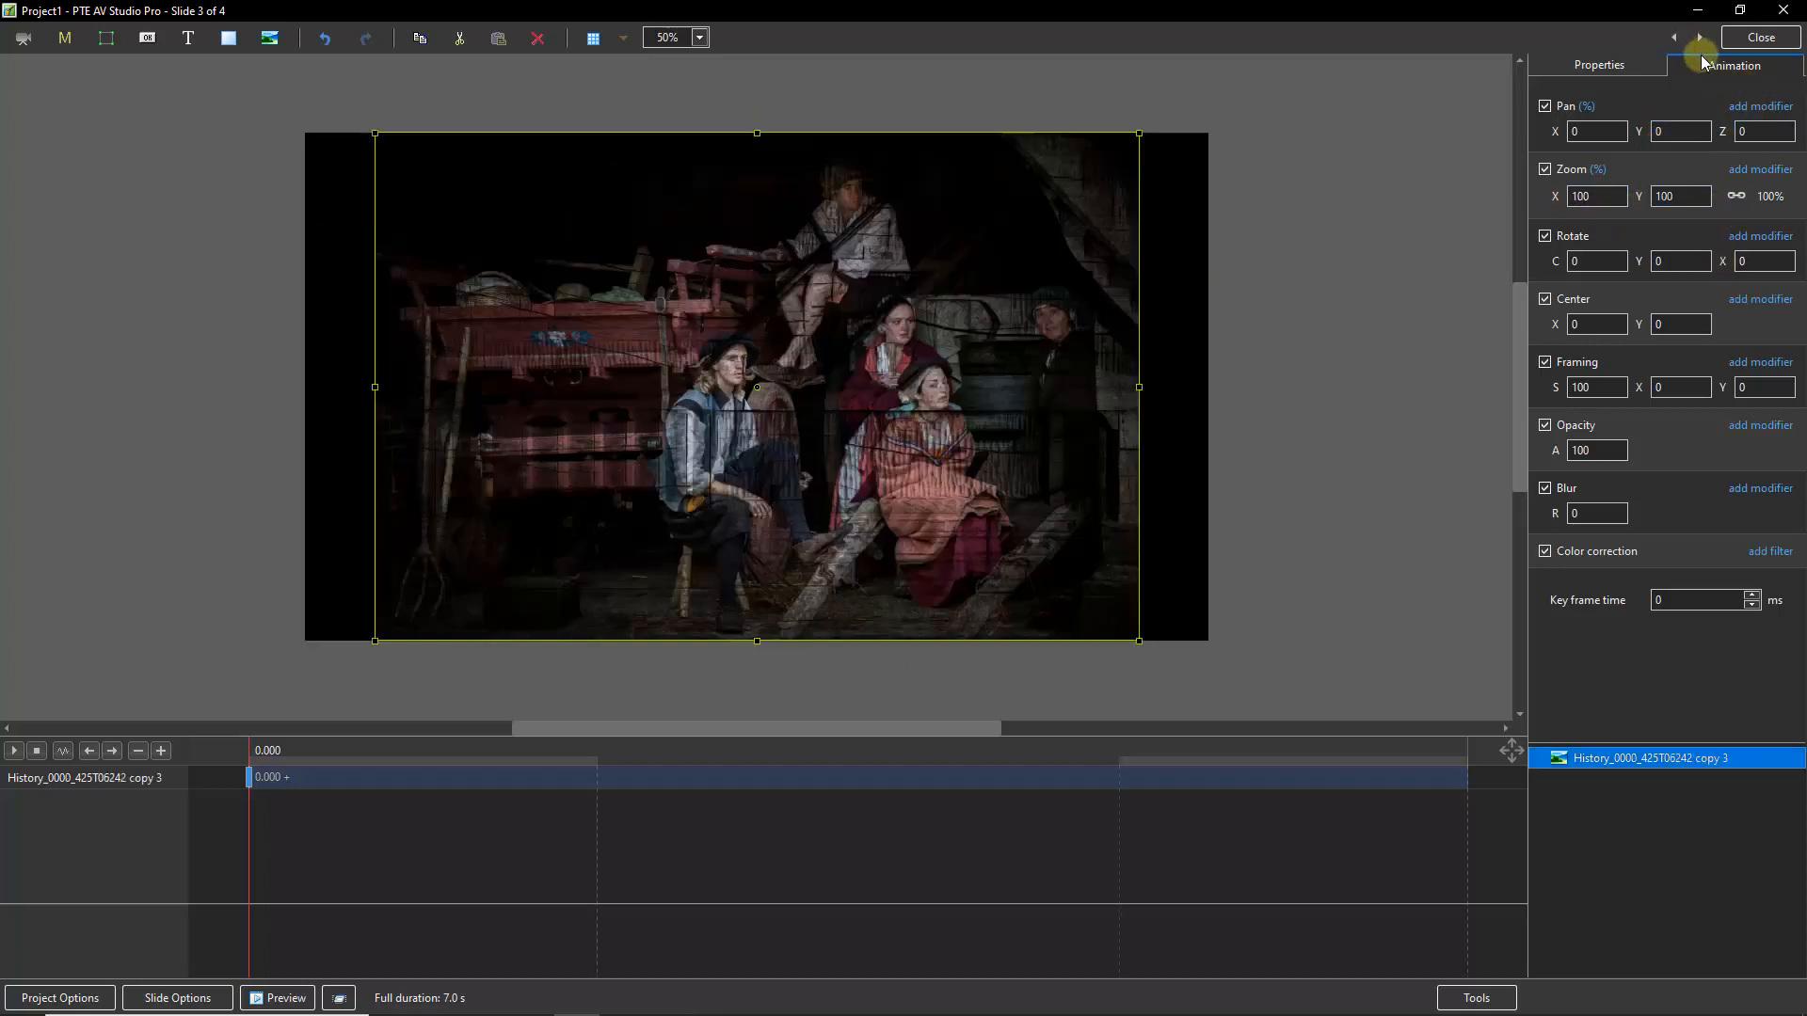
click(1737, 196)
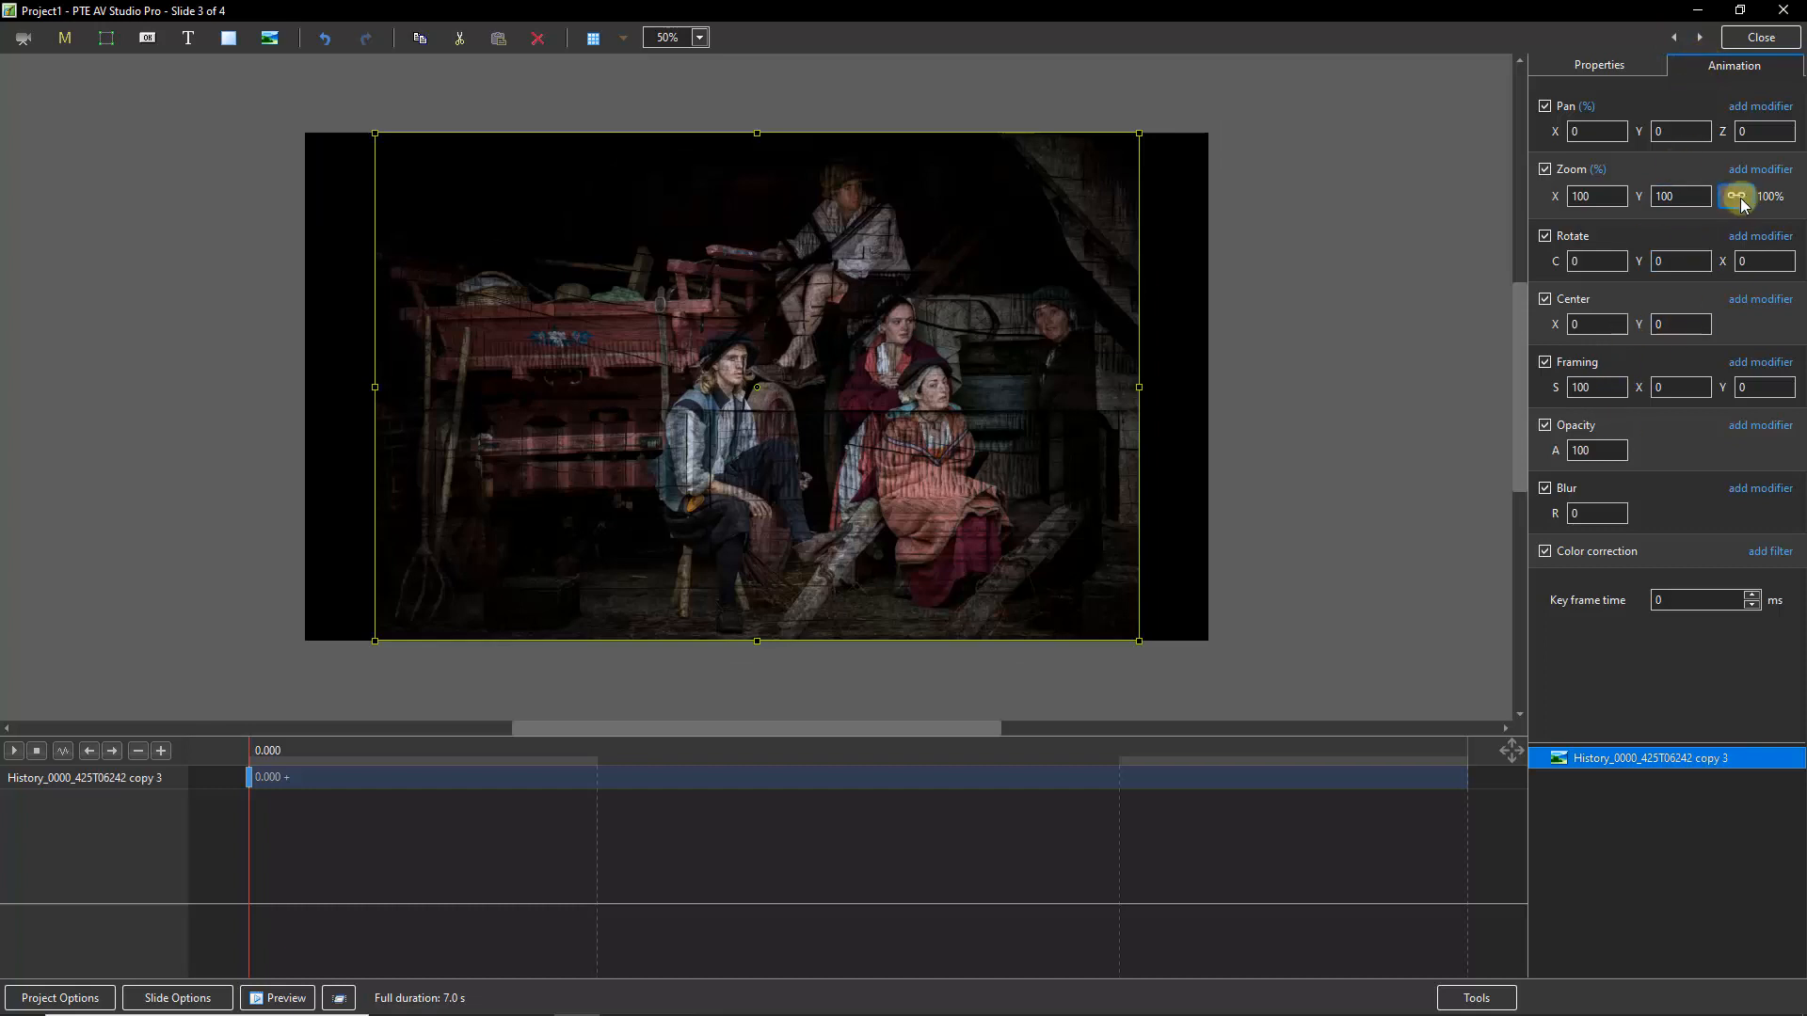
click(1600, 196)
text(120)
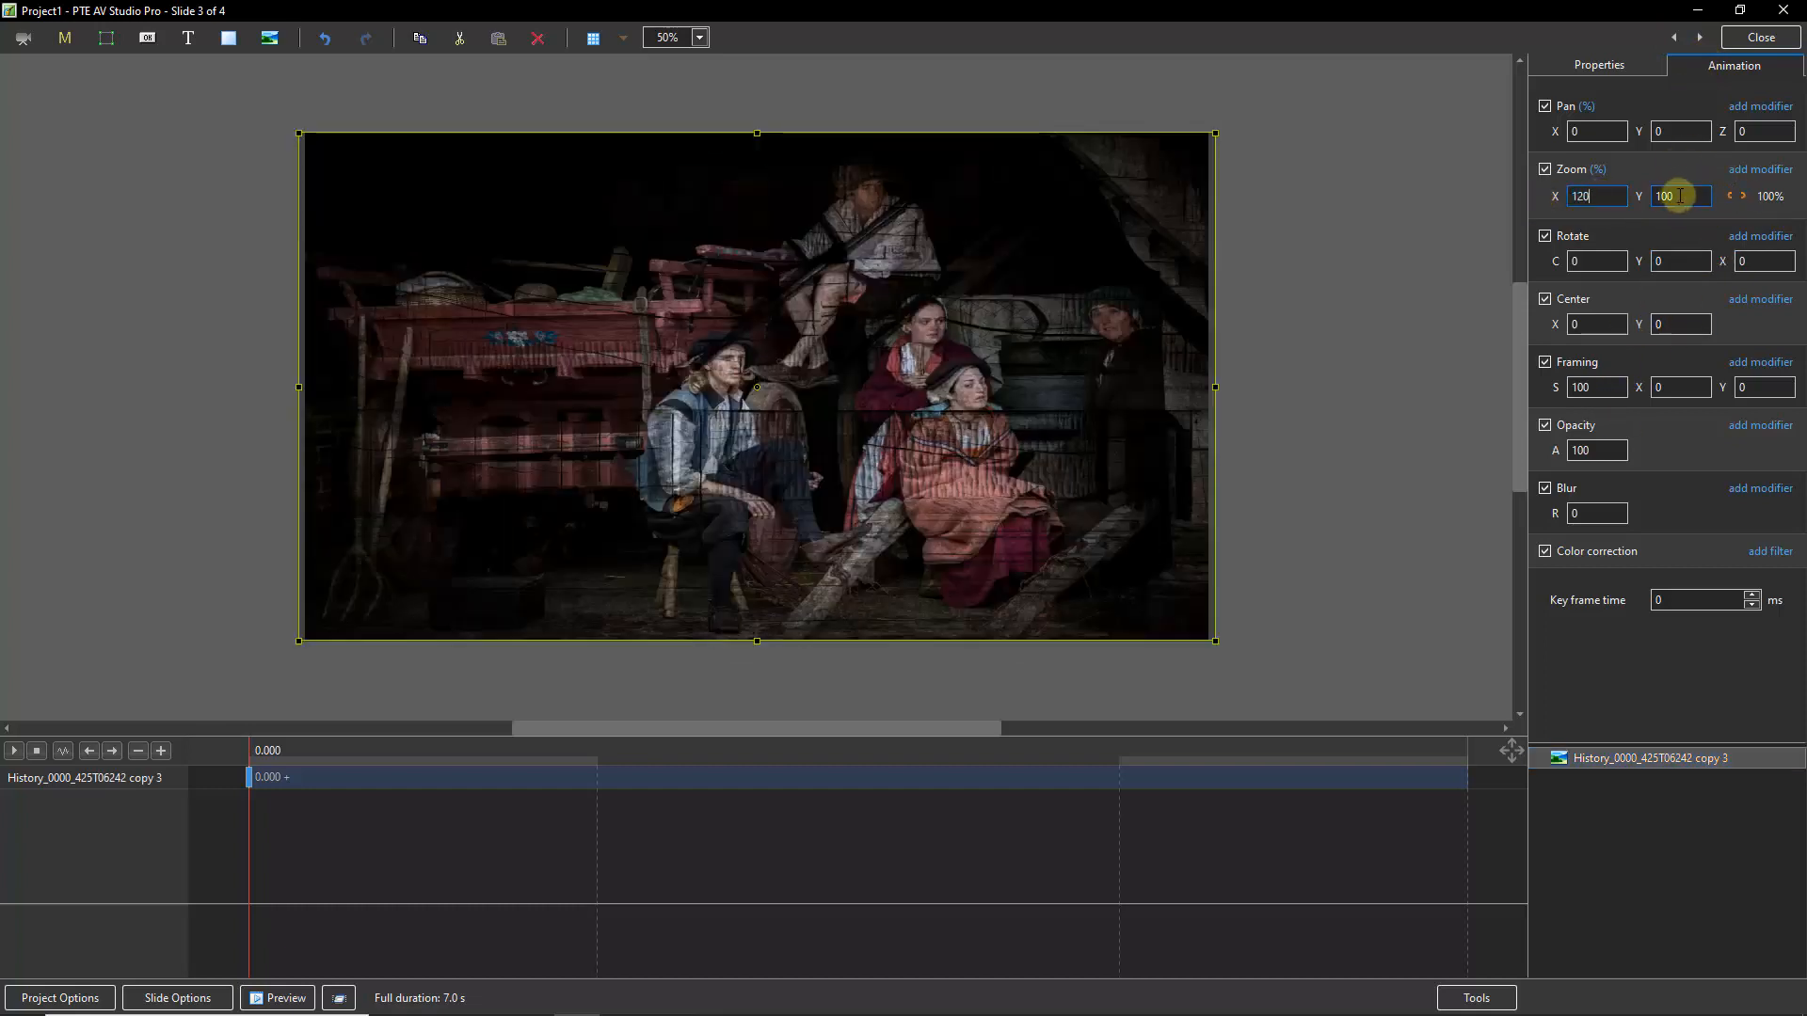
key(Tab)
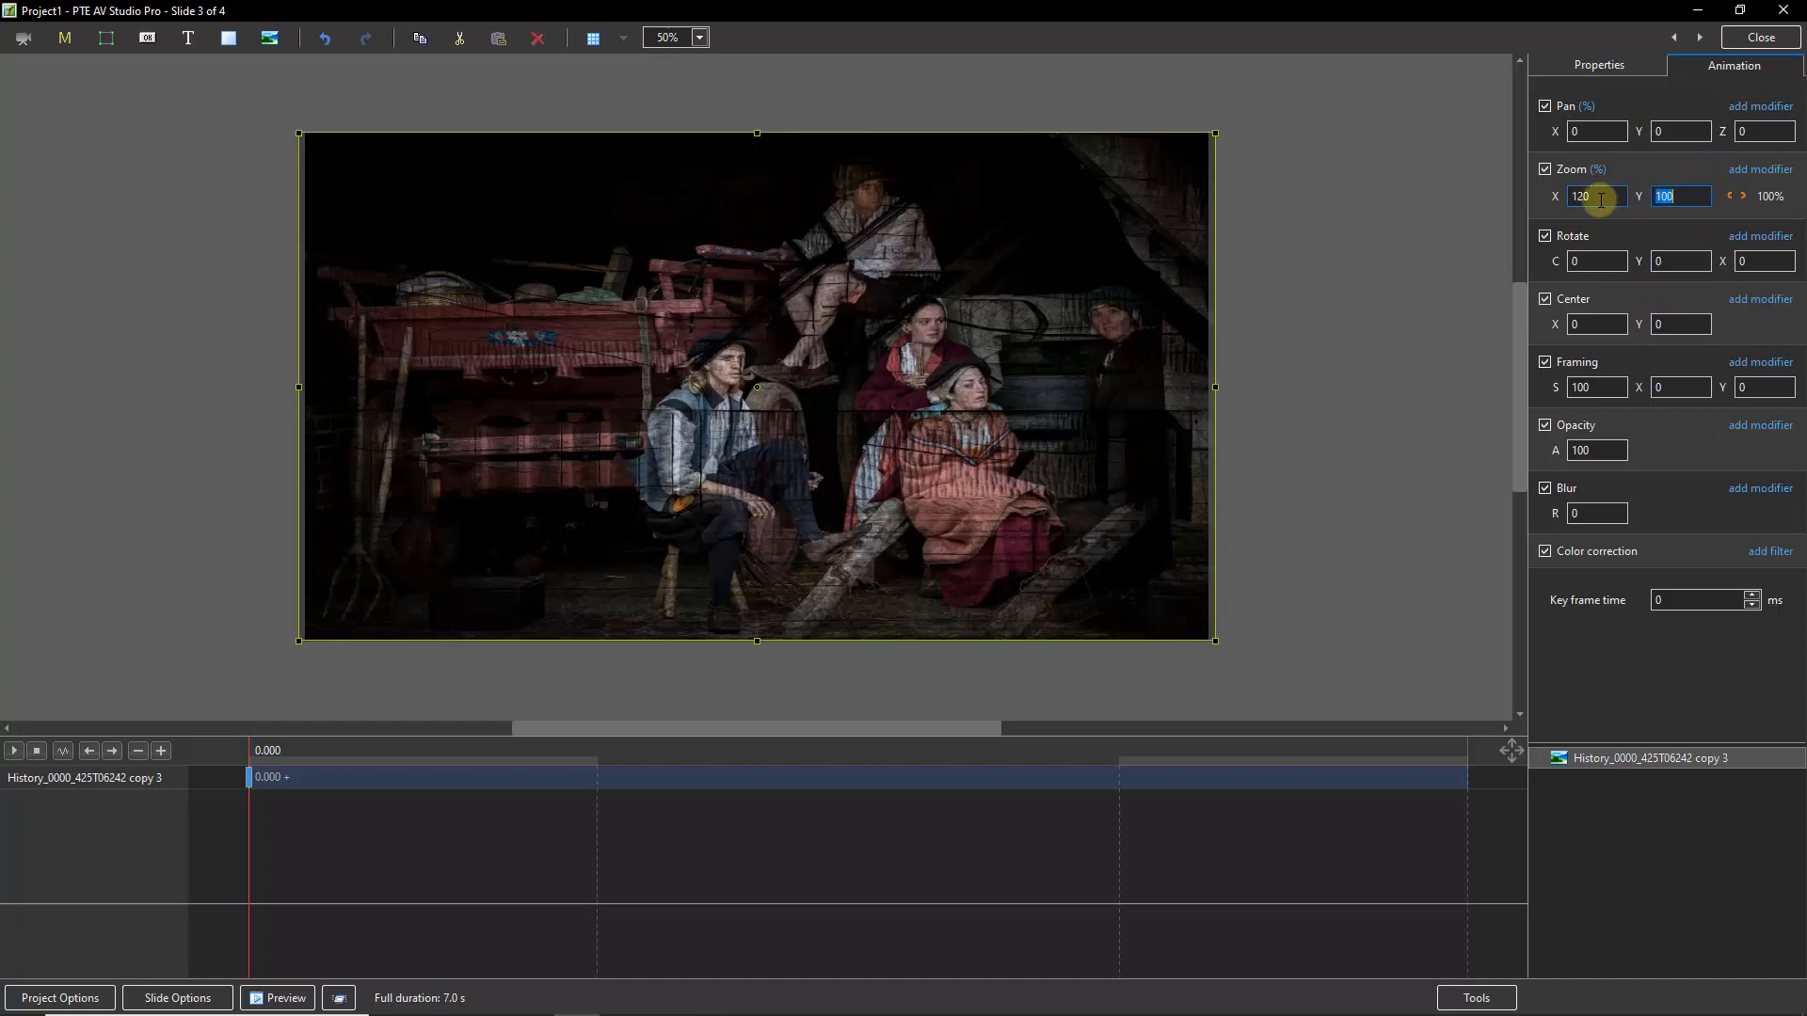
text(107)
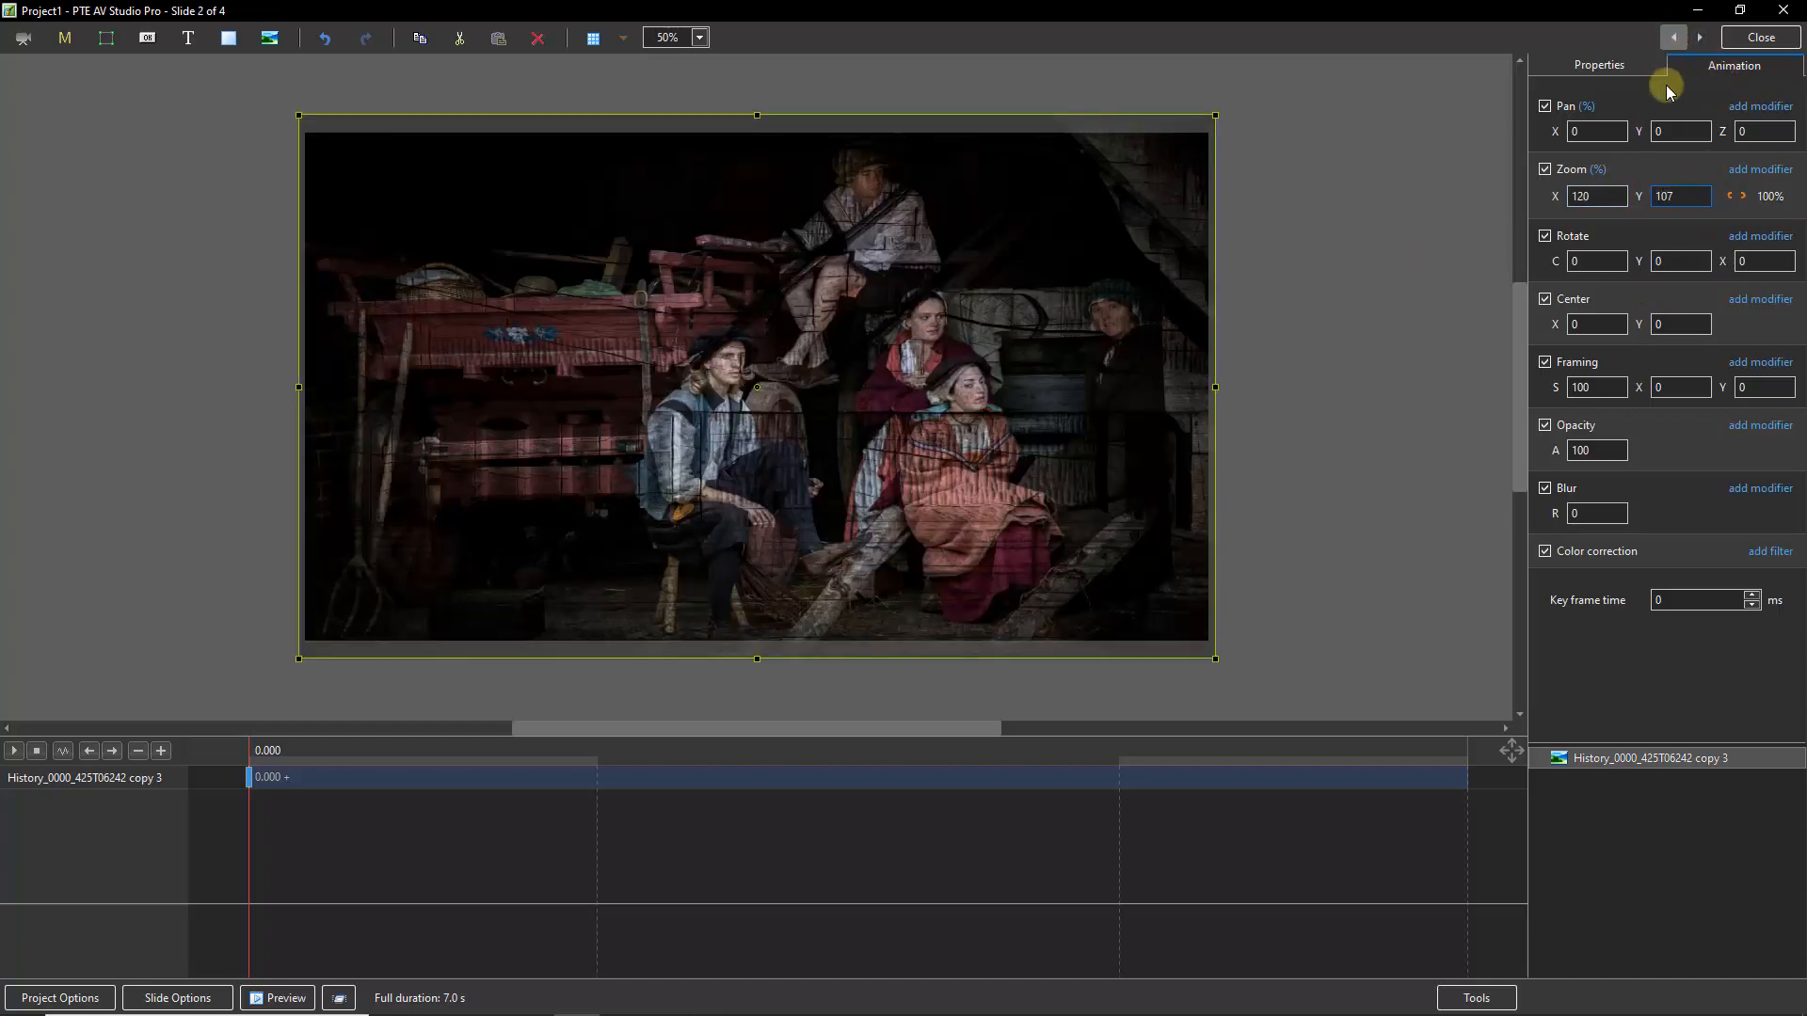
Step: Go to the wood texture image on slide 2 and set its zoom to X 120 and Y 107
click(1674, 37)
double_click(1590, 196)
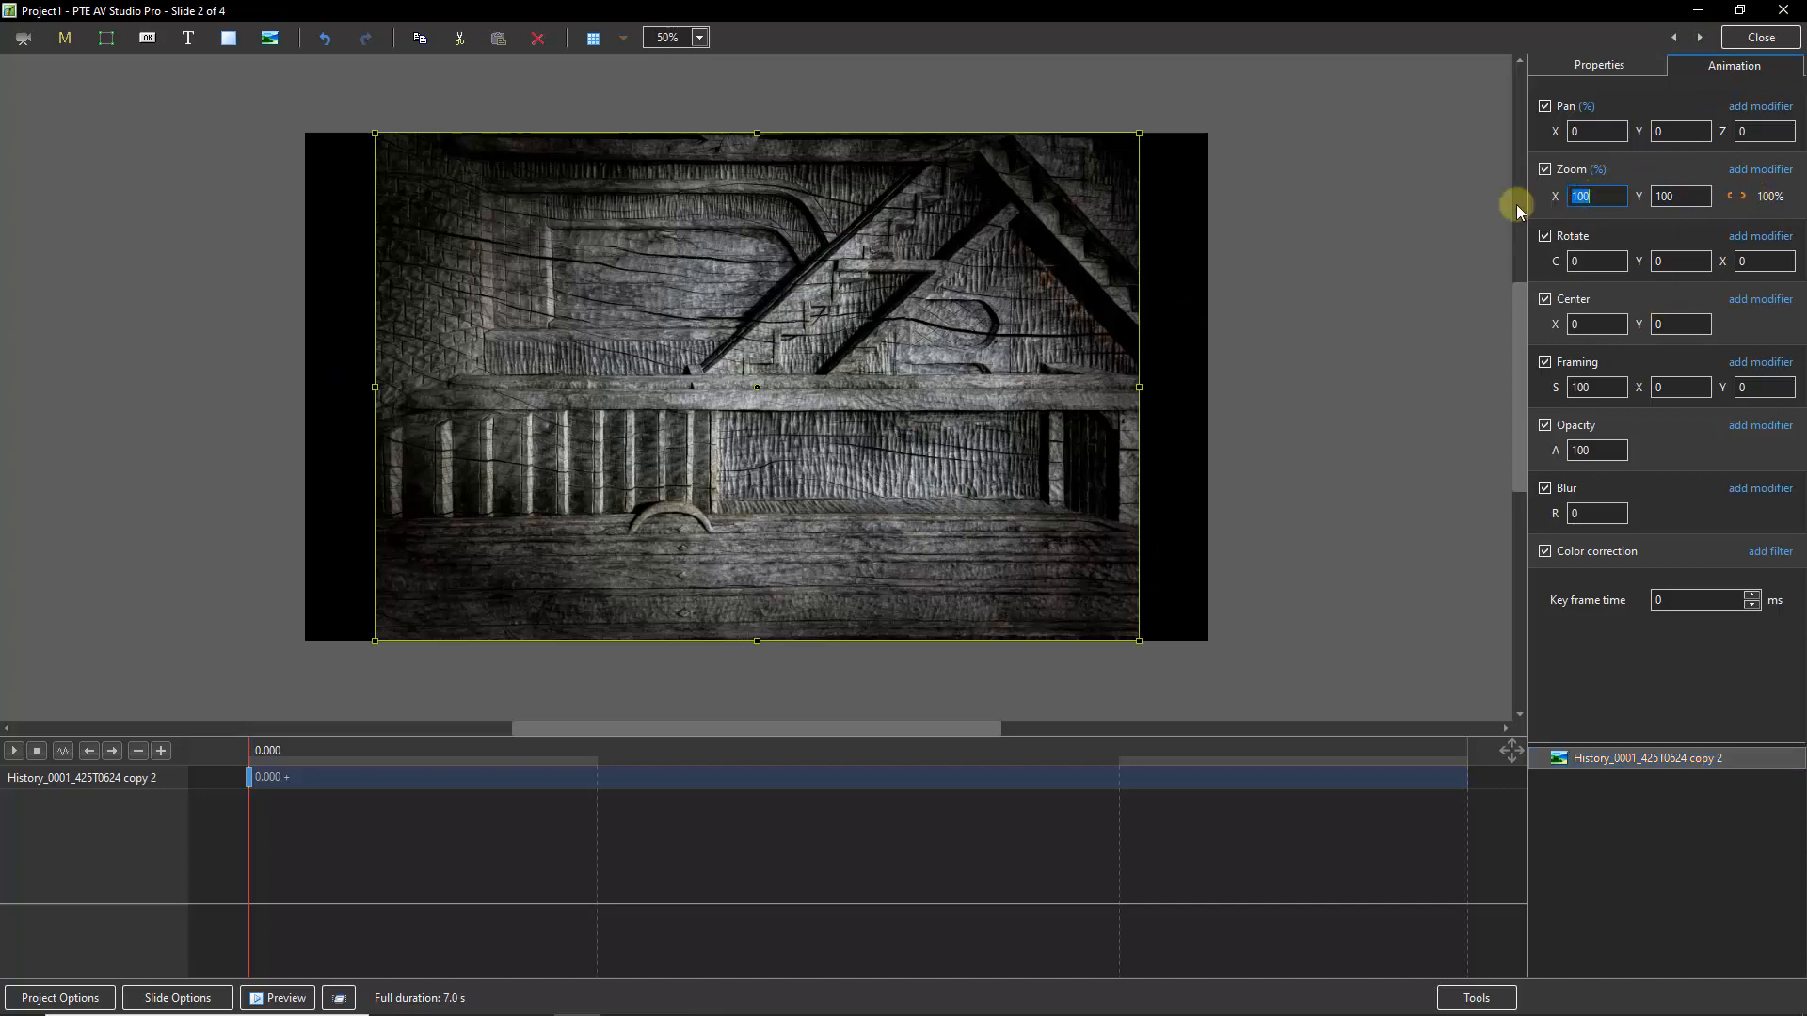
text(120)
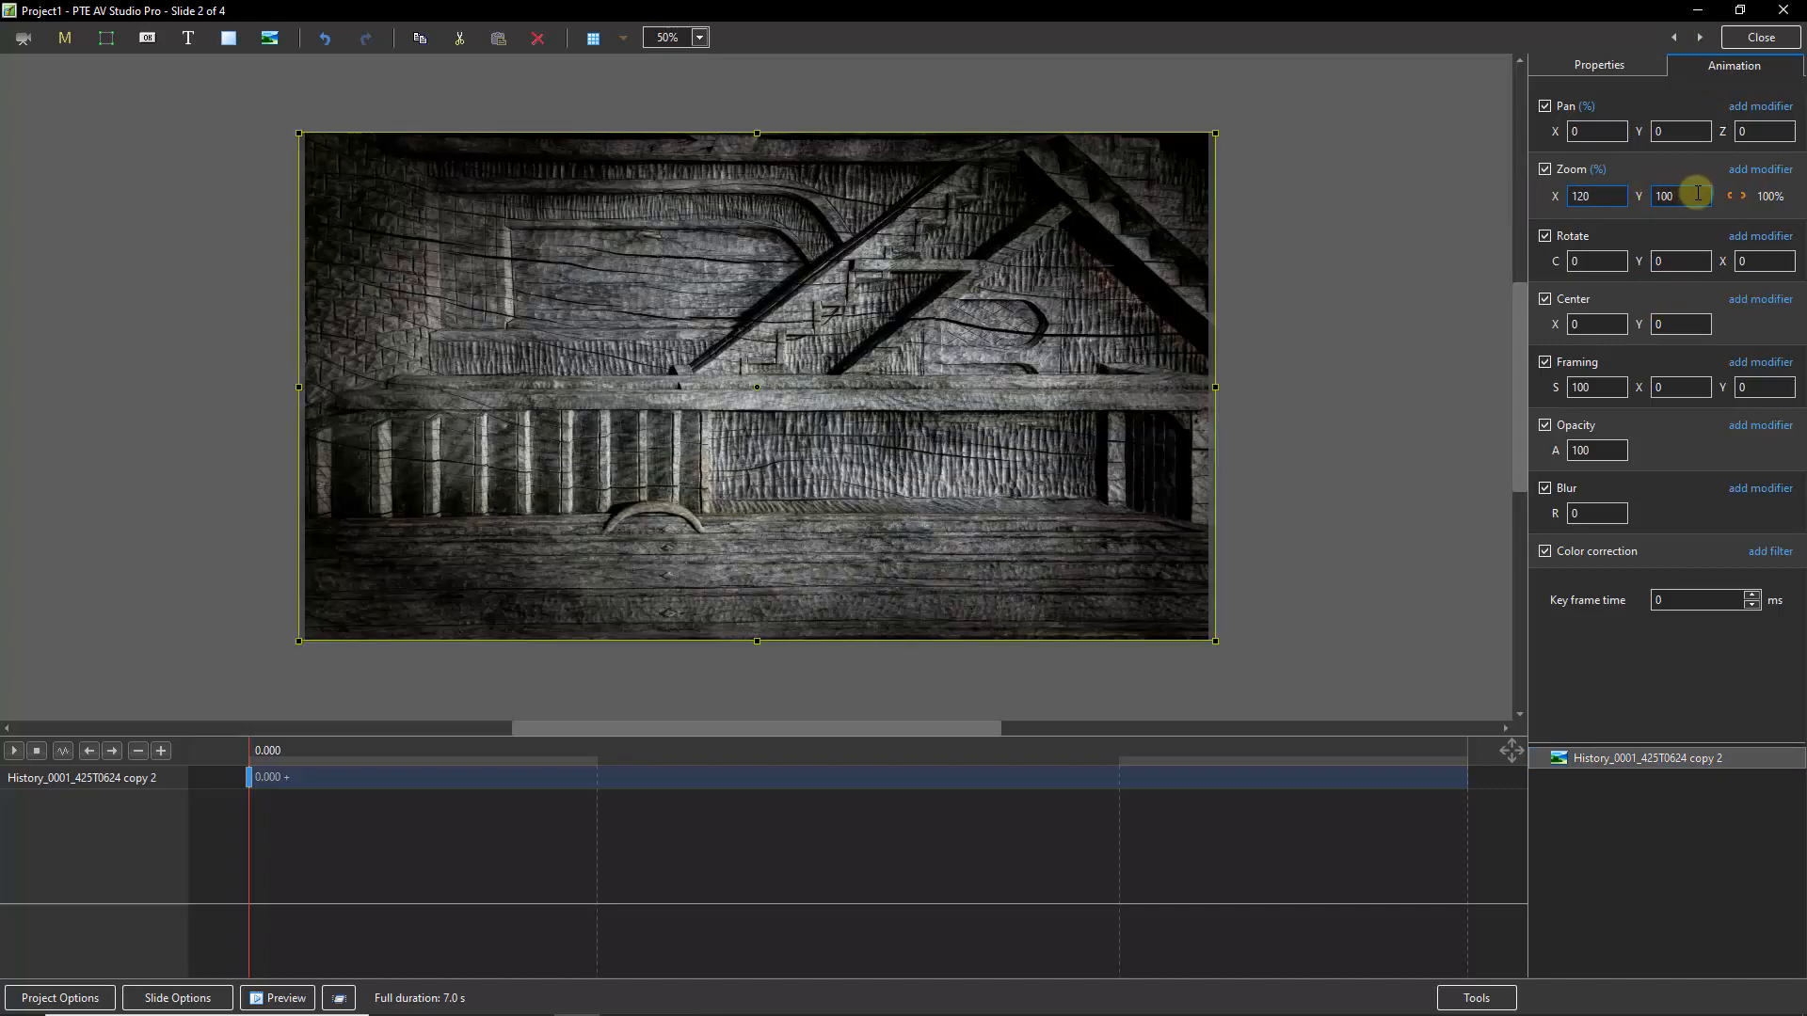
double_click(1681, 198)
text(107)
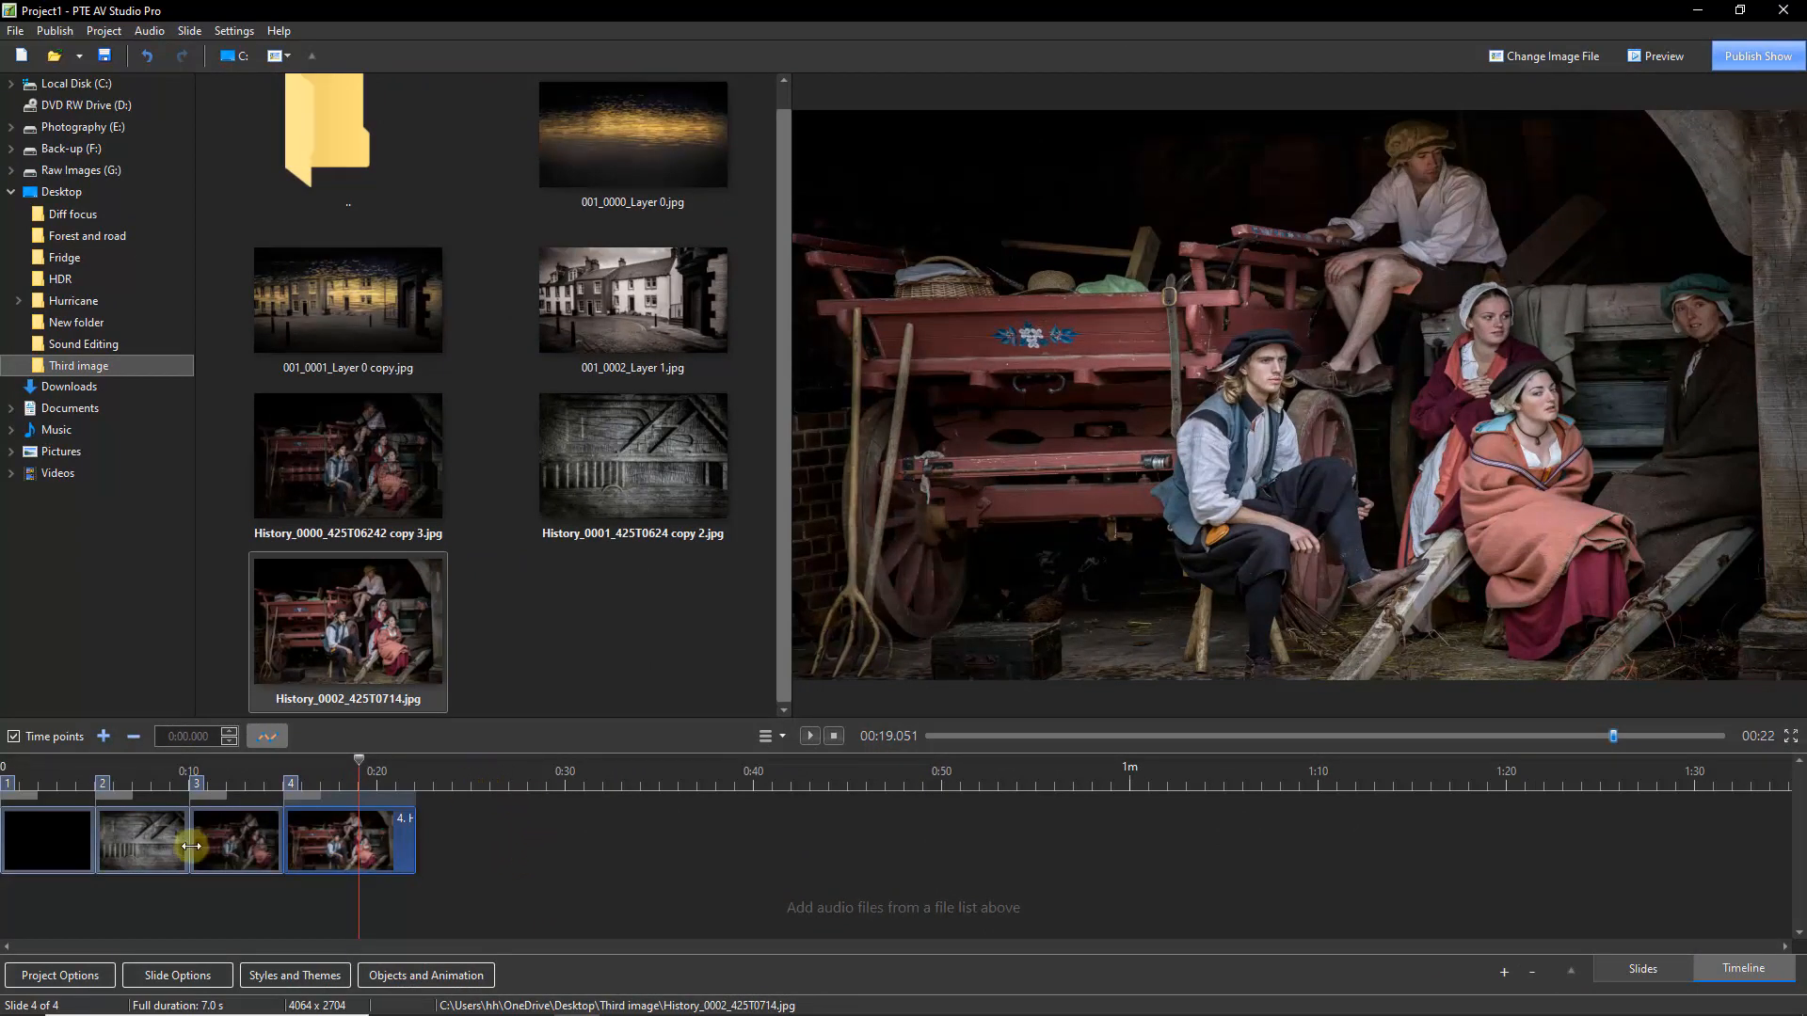
Step: On the timeline, start slide 2 at 2.450 s and slide 4 at 16.050 s, and lengthen the transitions into slides 3 and 4
drag(110, 834, 80, 837)
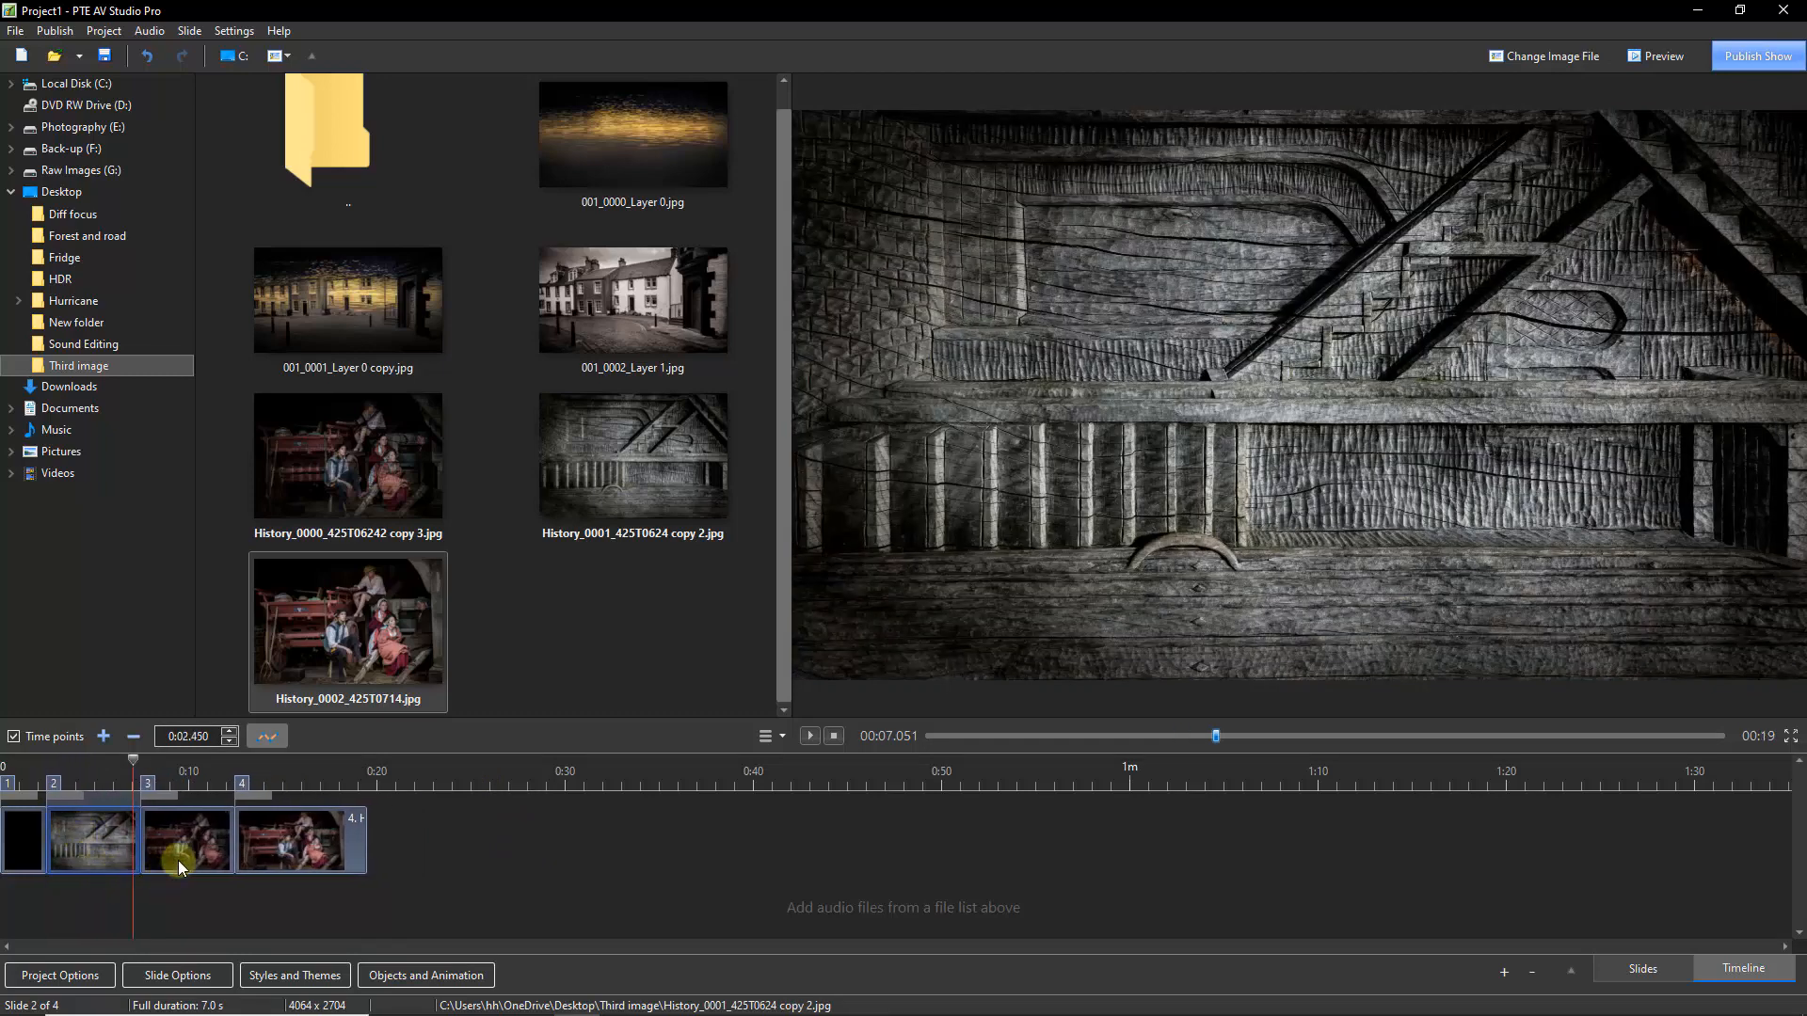
drag(296, 837, 511, 835)
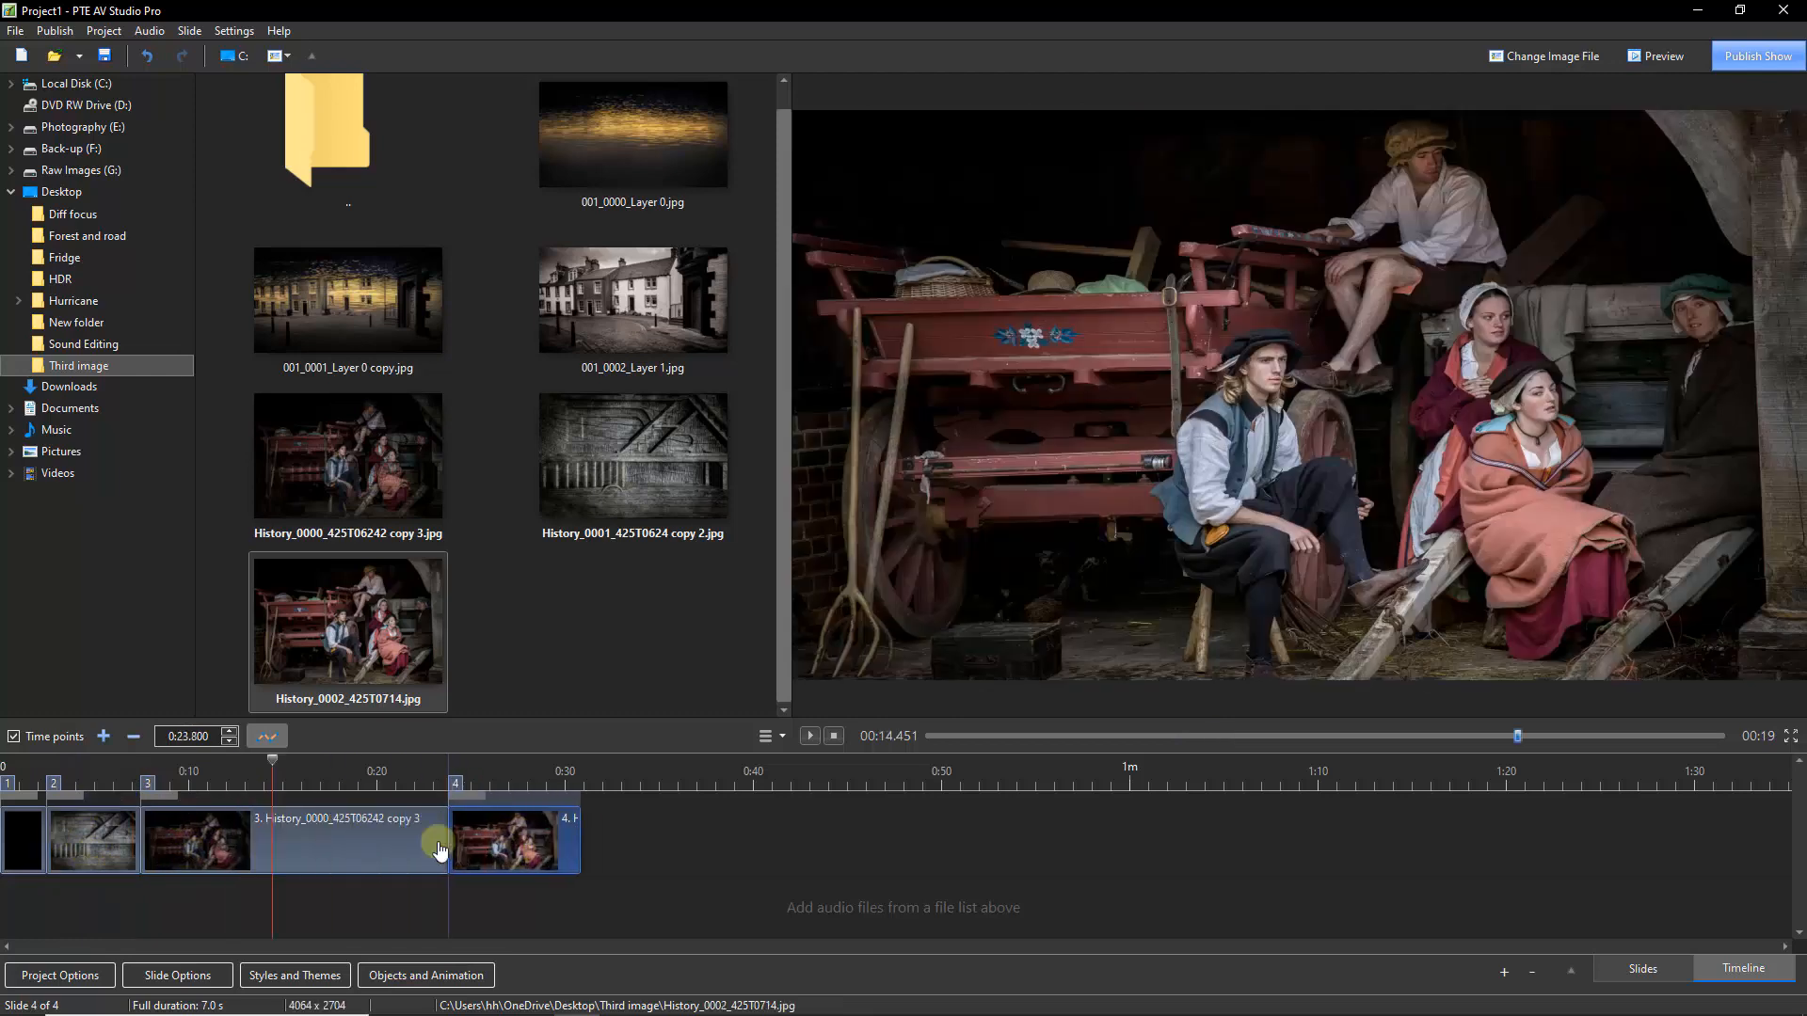
drag(174, 803, 258, 805)
mouse_move(455, 798)
mouse_down()
mouse_move(309, 798)
mouse_move(383, 798)
mouse_up()
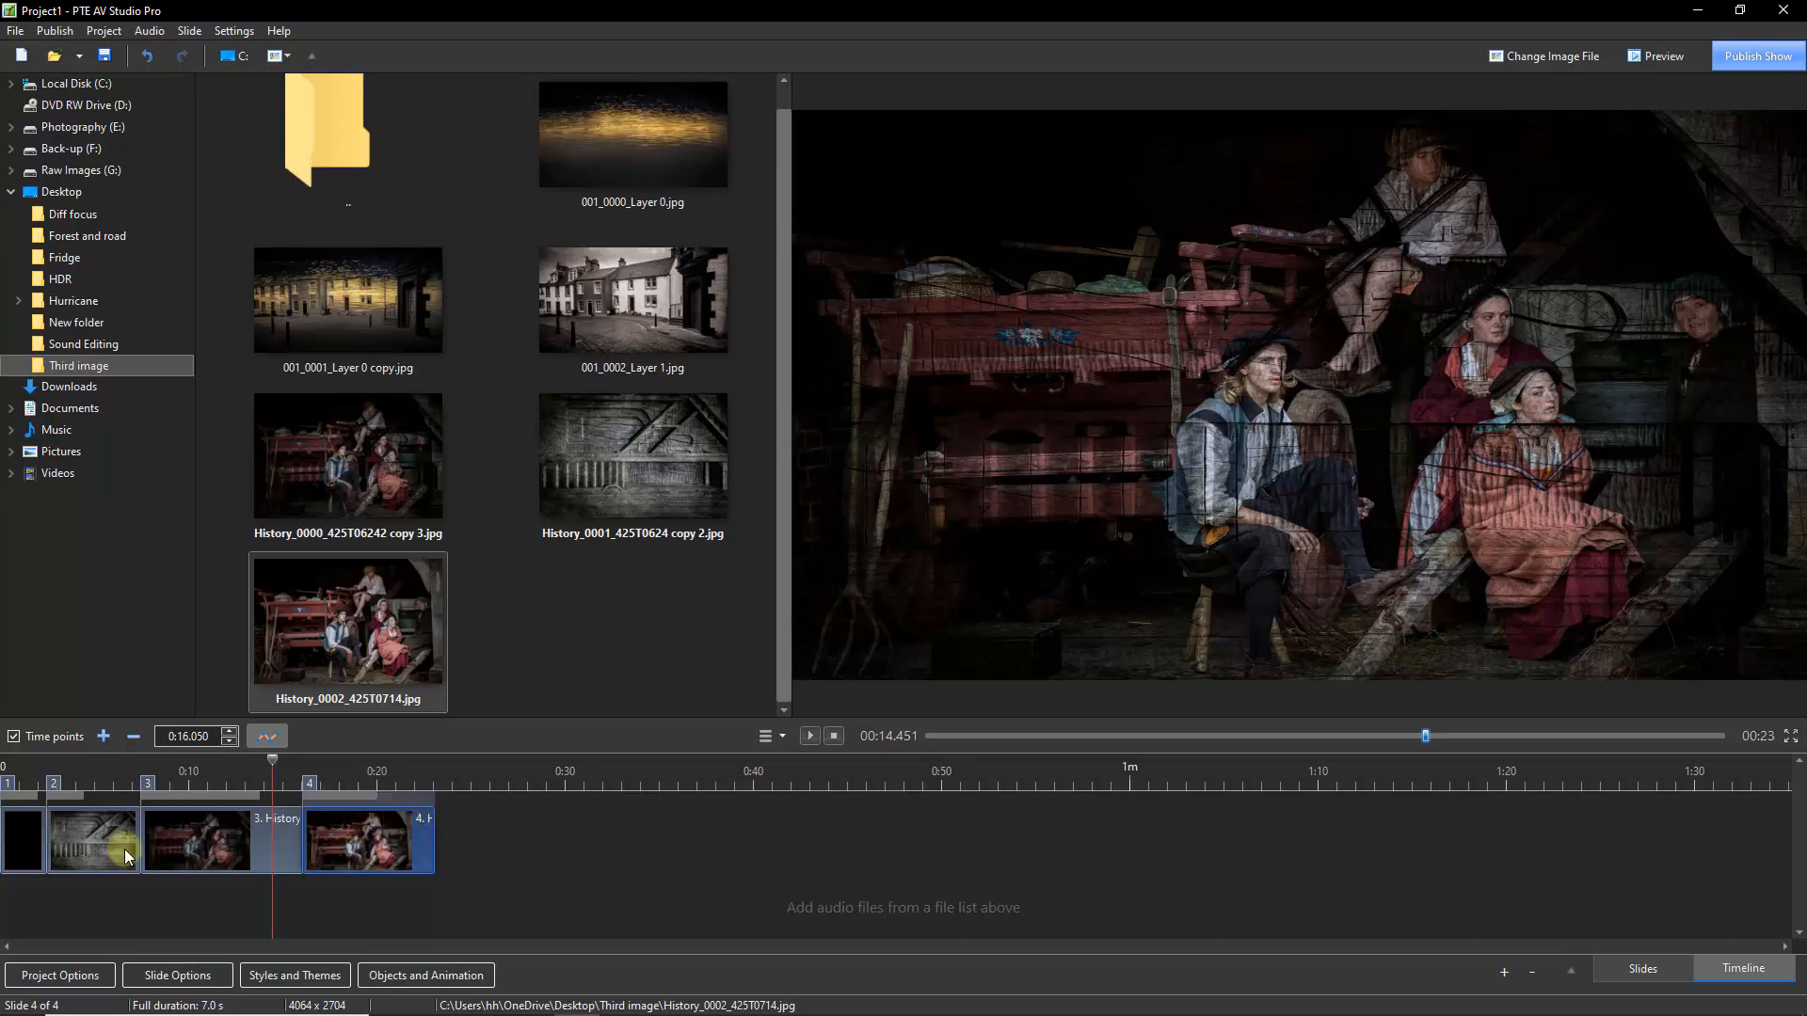
Step: Play the slideshow from the beginning to check the slow transitions between the three History images
click(4, 770)
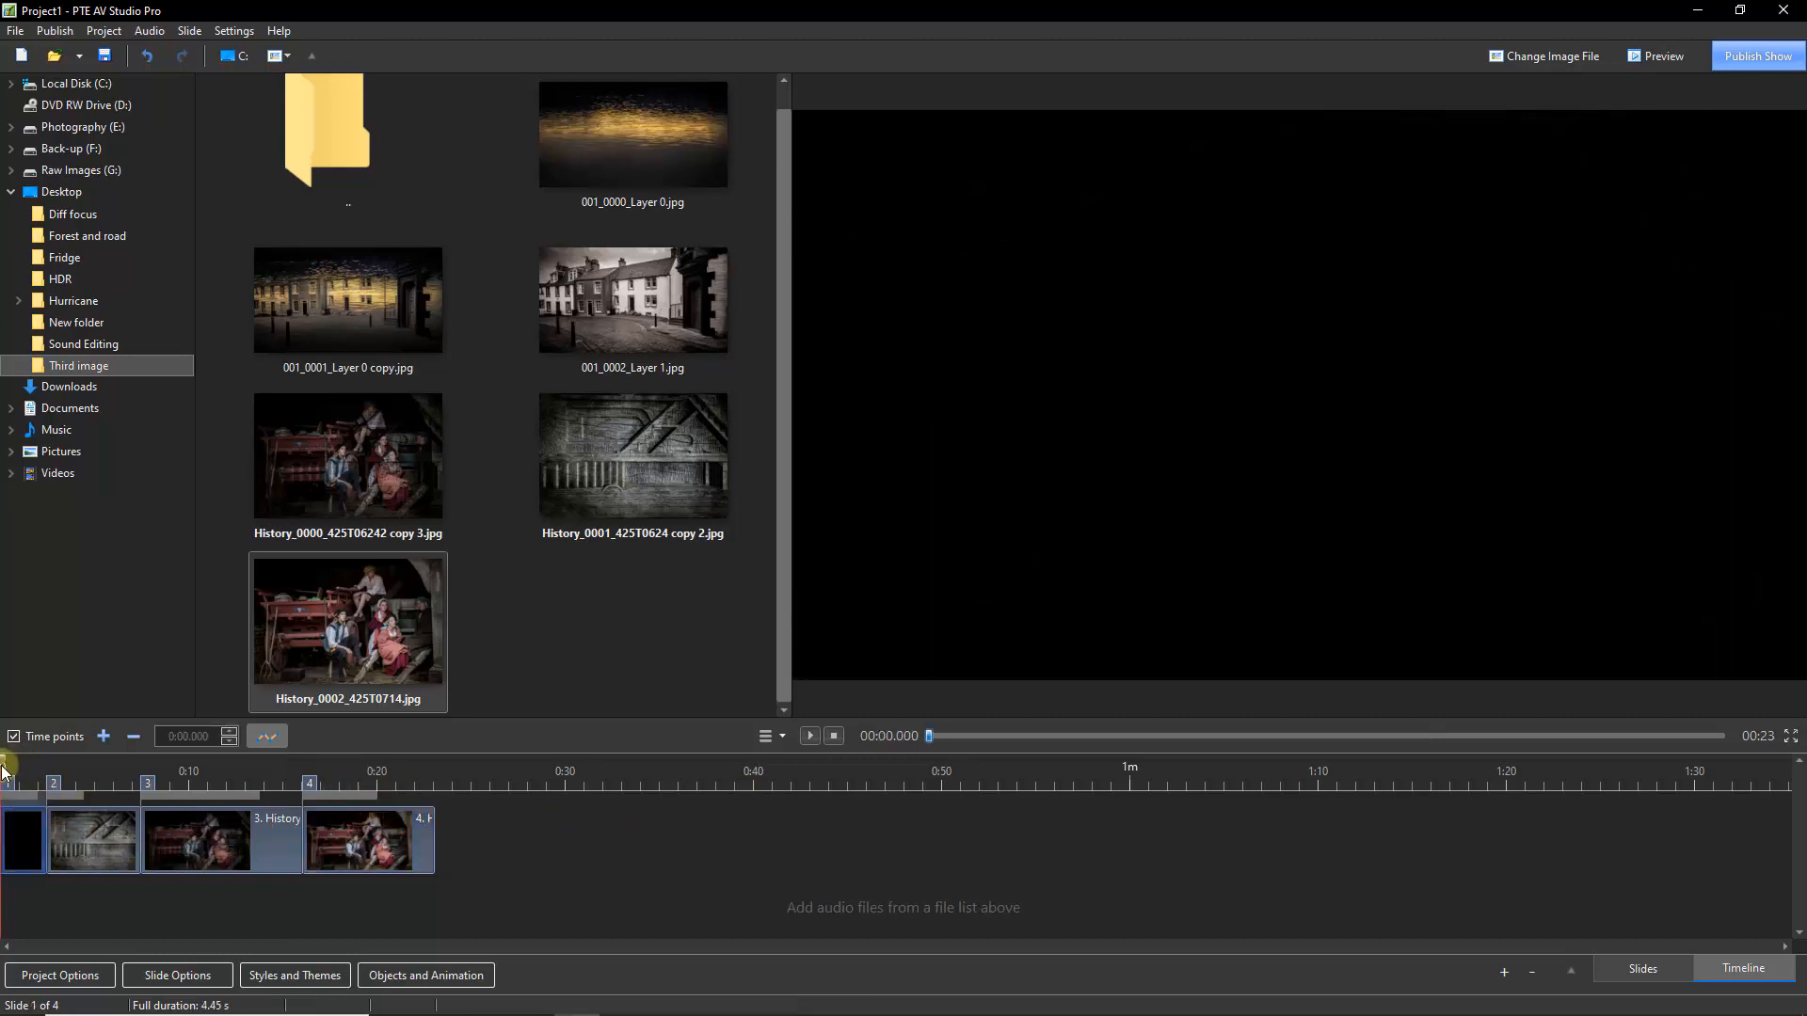
click(808, 736)
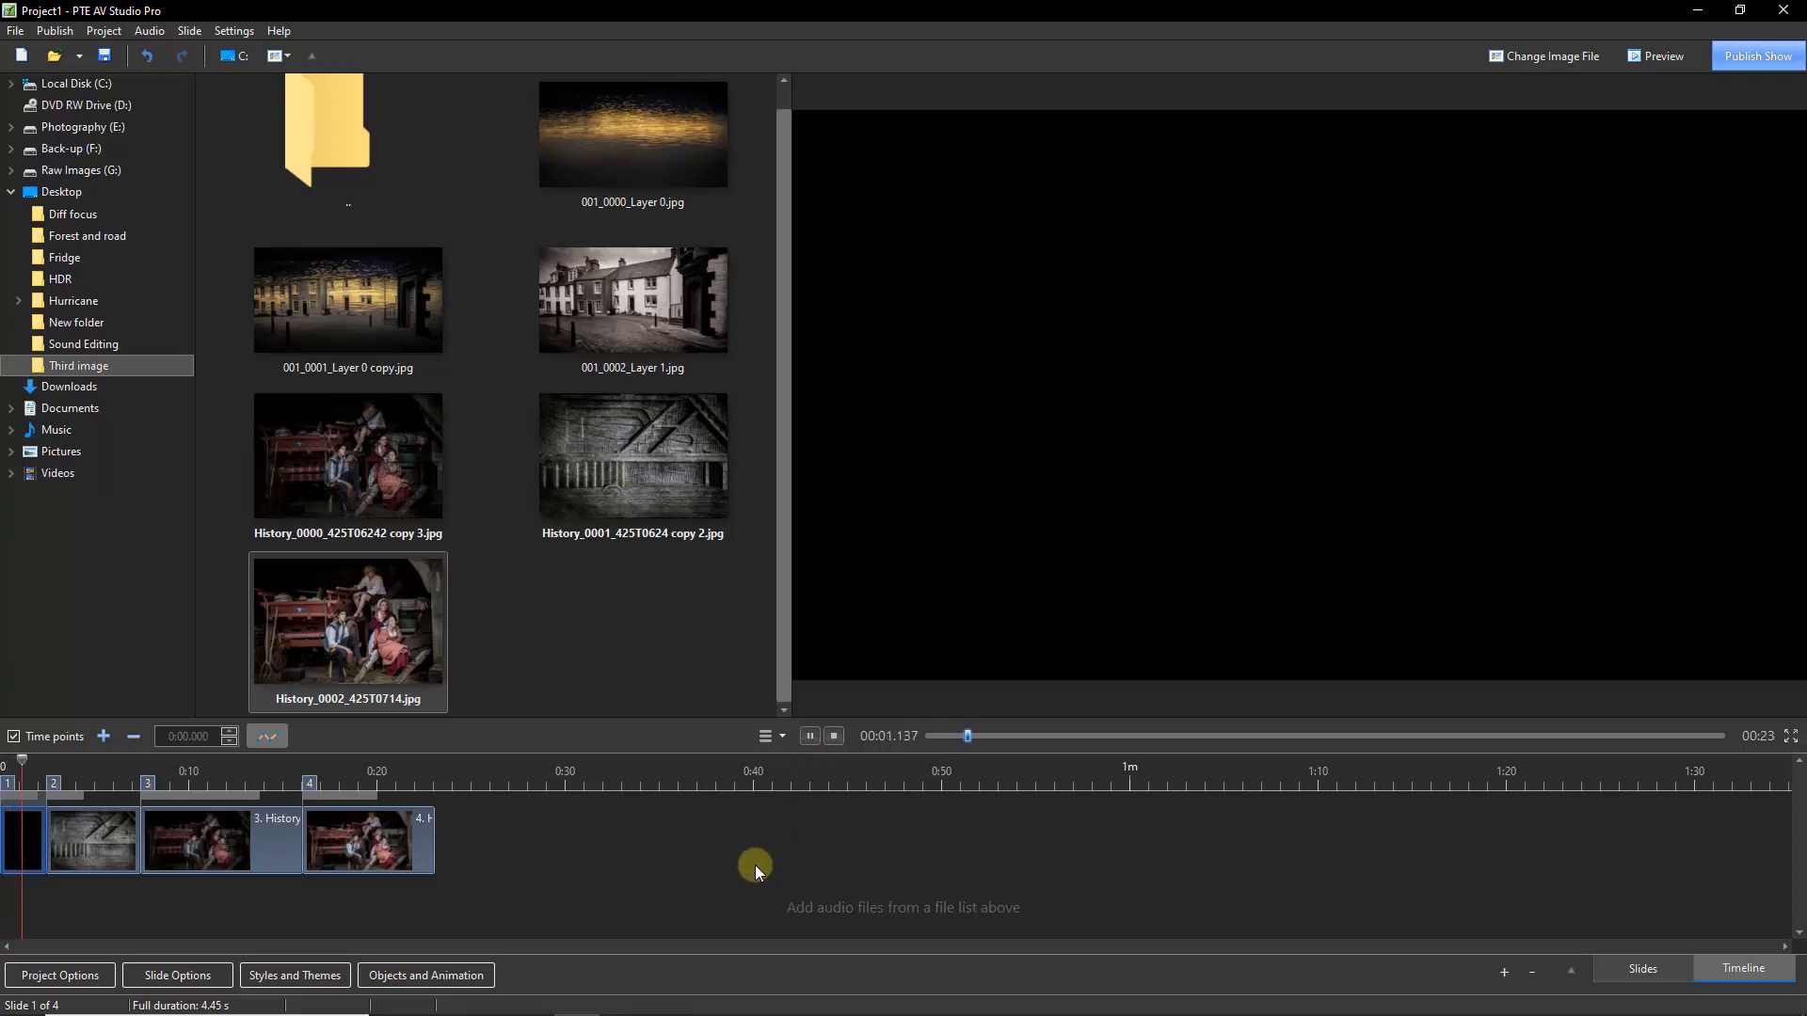